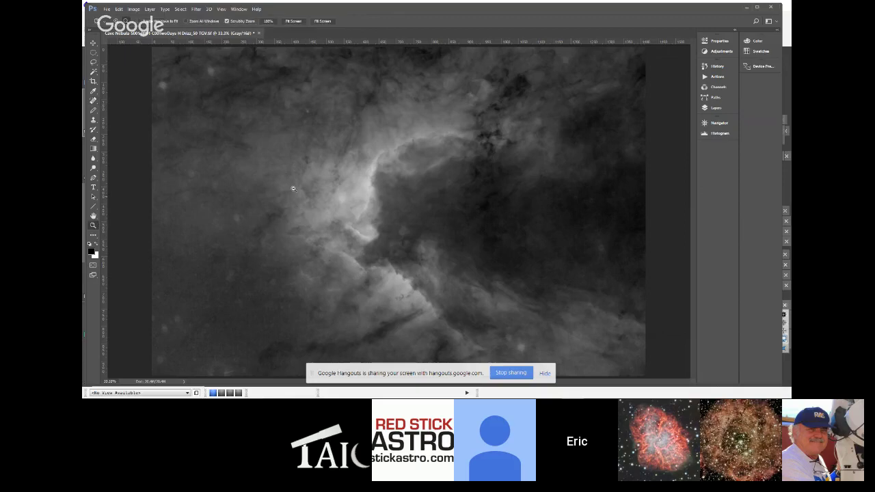
# Step: Examine the Cave Nebula H image at 100% around the bright ridge and upper-left region, then fit it to the screen
pyautogui.click(326, 153)
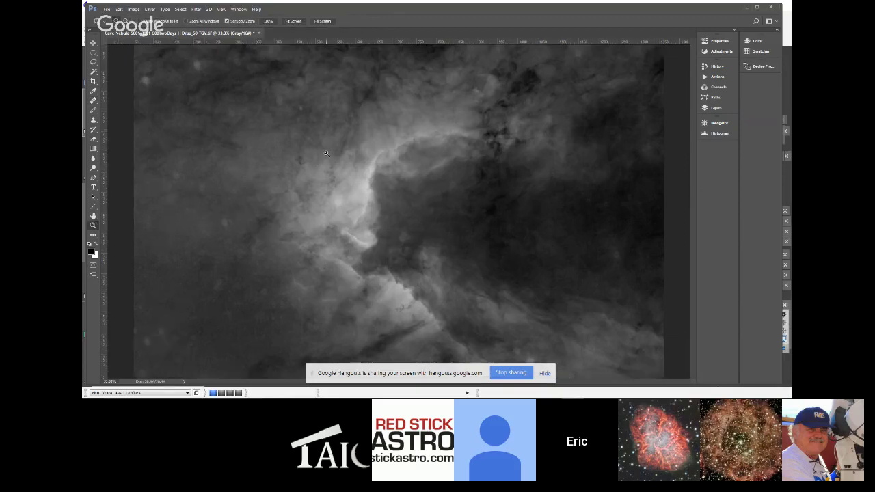
pyautogui.click(326, 153)
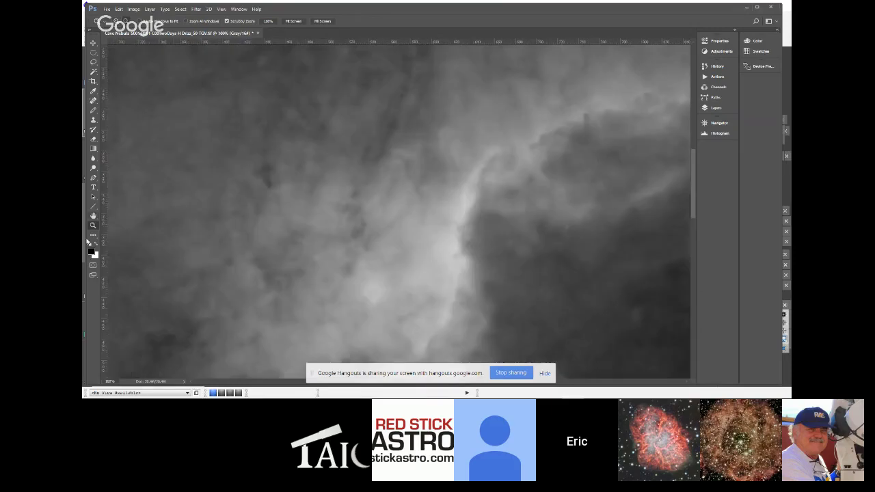
pyautogui.click(93, 216)
pyautogui.moveTo(236, 136); pyautogui.dragTo(421, 282)
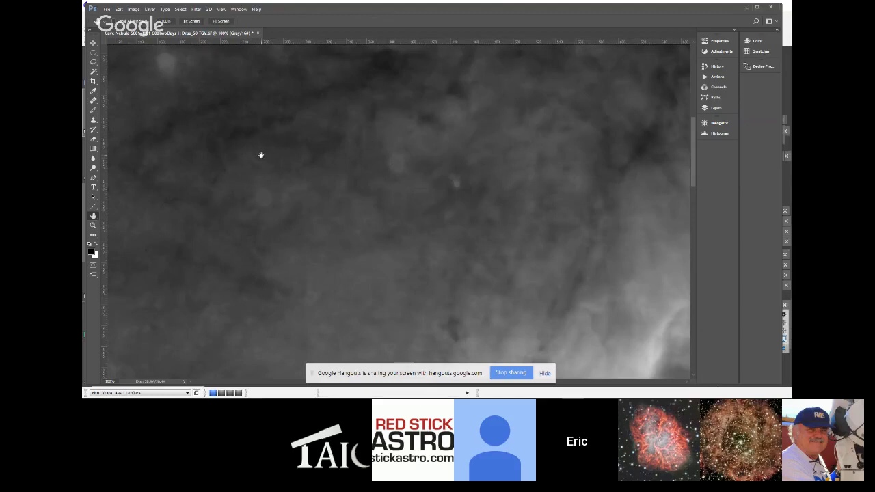
pyautogui.click(93, 226)
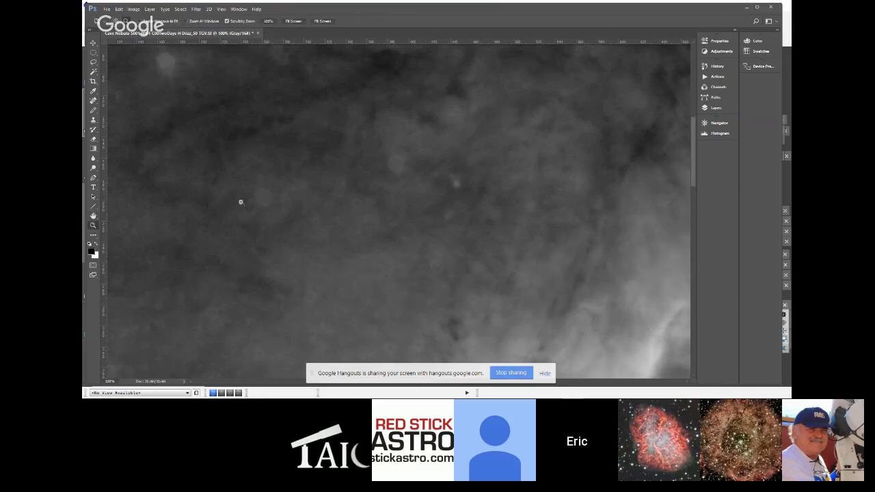
pyautogui.press('alt')
pyautogui.keyDown('alt'); pyautogui.click(311, 190); pyautogui.keyUp('alt')
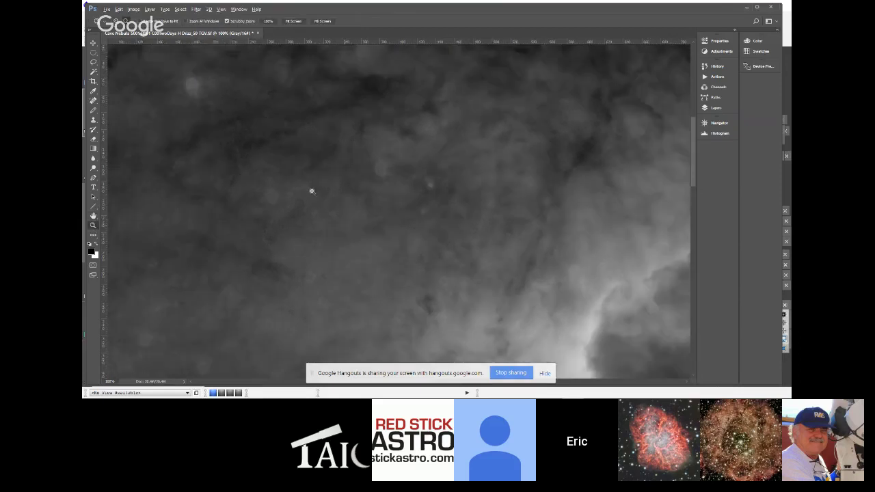
pyautogui.keyDown('alt'); pyautogui.click(310, 191); pyautogui.keyUp('alt')
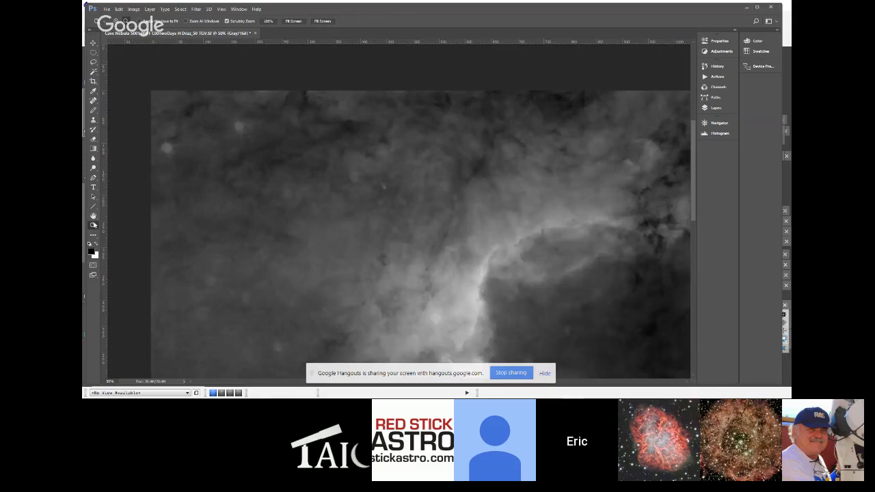
pyautogui.click(303, 22)
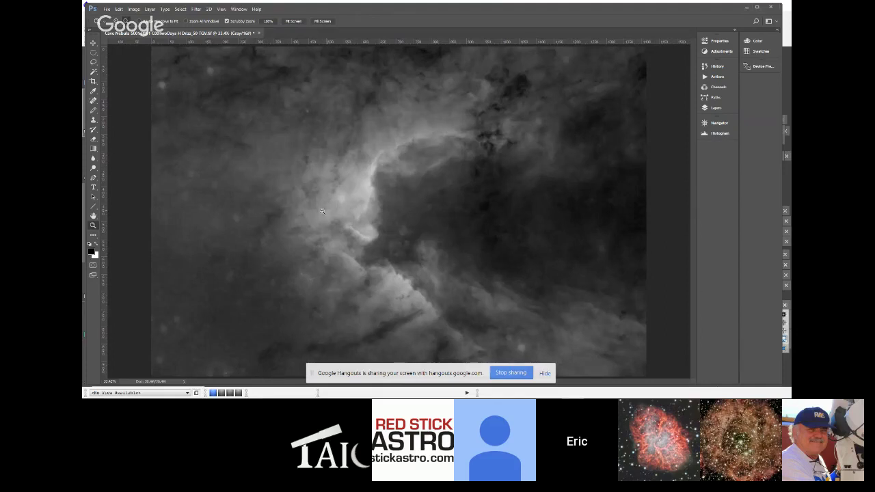
# Step: Close the Cave Nebula H image without saving its changes
pyautogui.click(259, 33)
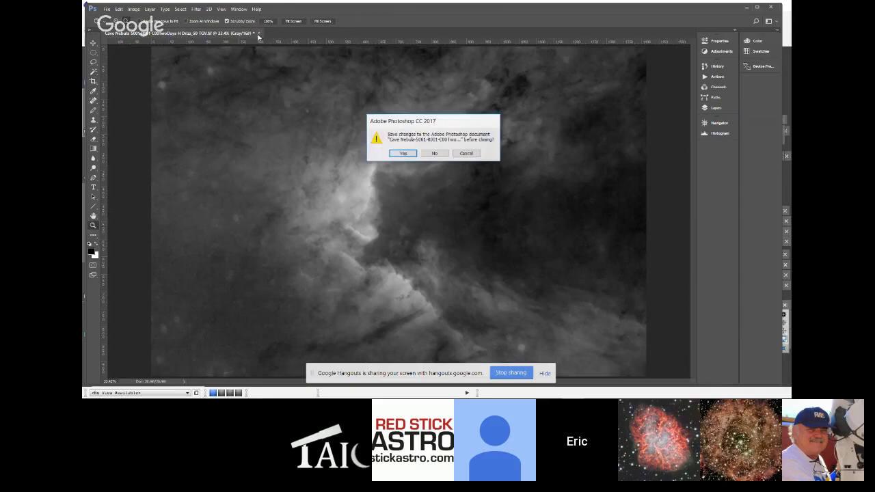
pyautogui.click(435, 153)
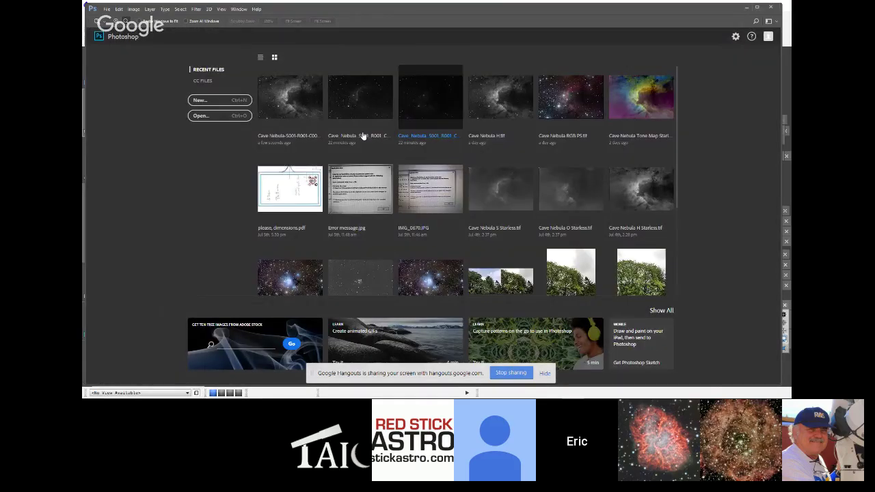
# Step: Open Cave Nebula H Starless, Cave Nebula O Starless and Cave Nebula S Starless together from the Processed tifs 2 folder
pyautogui.click(106, 9)
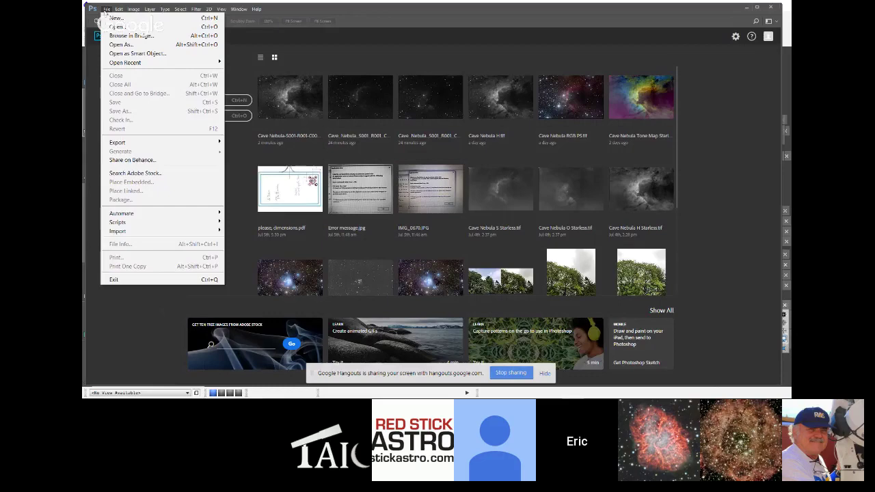
pyautogui.click(116, 27)
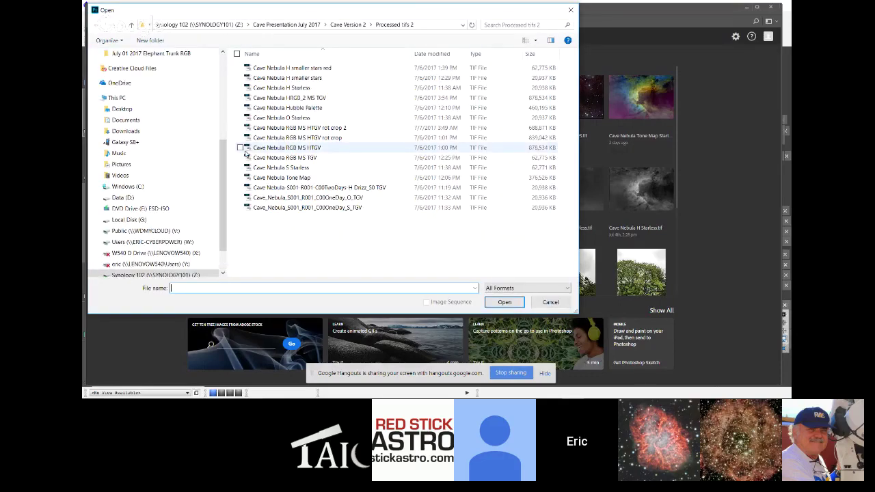
pyautogui.click(271, 89)
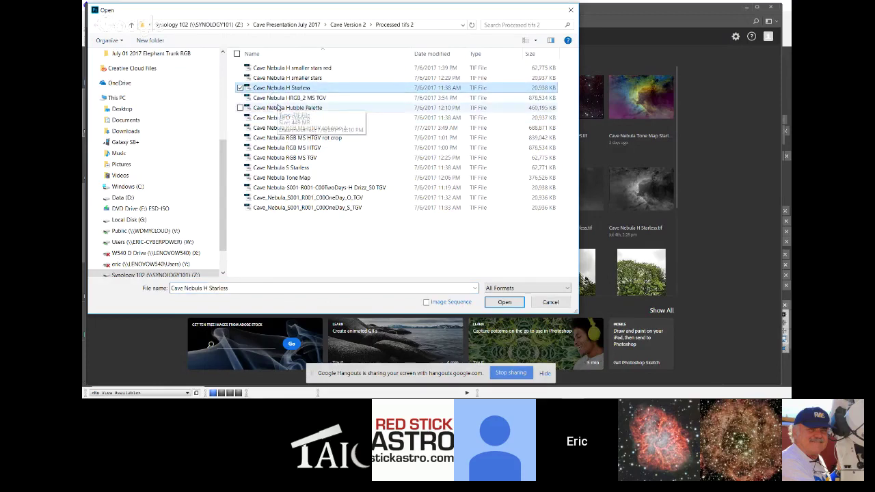
pyautogui.keyDown('shift'); pyautogui.click(279, 118); pyautogui.keyUp('shift')
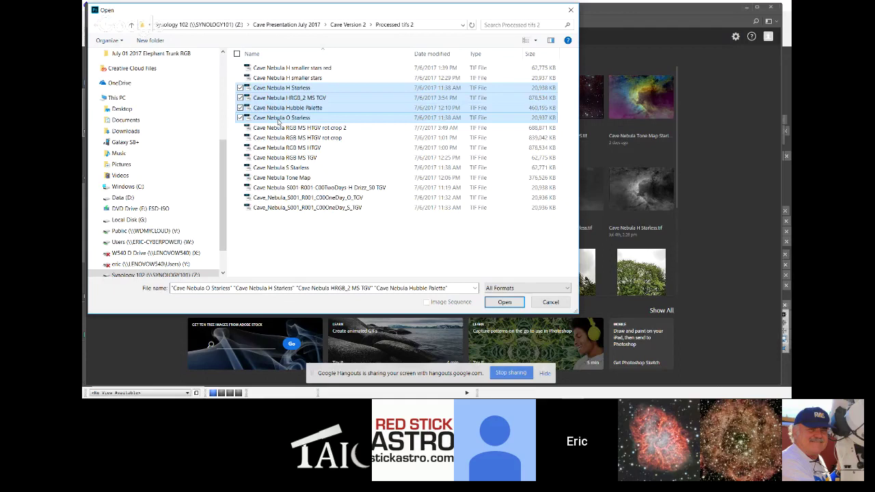
pyautogui.keyDown('shift'); pyautogui.click(270, 166); pyautogui.keyUp('shift')
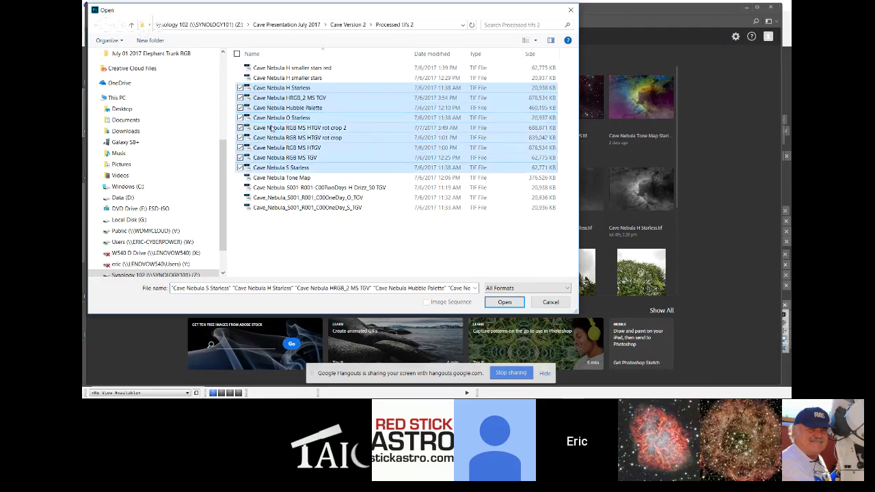
pyautogui.click(266, 89)
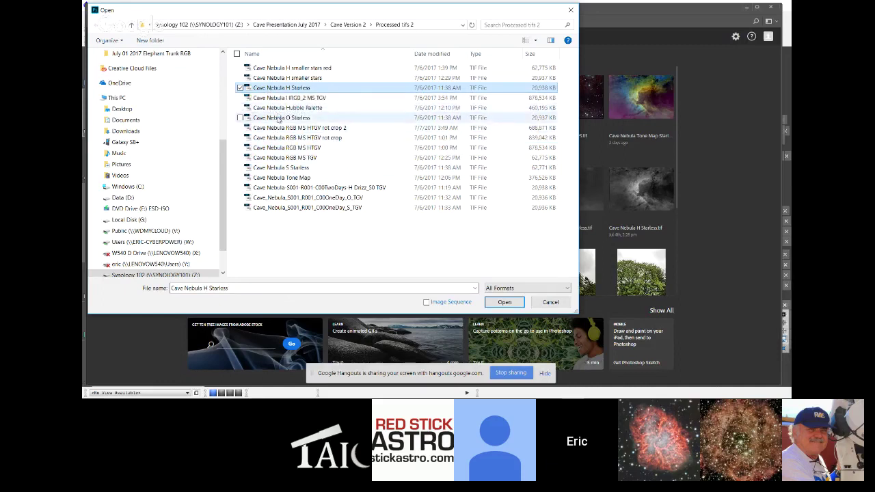
pyautogui.keyDown('ctrl'); pyautogui.click(279, 117); pyautogui.keyUp('ctrl')
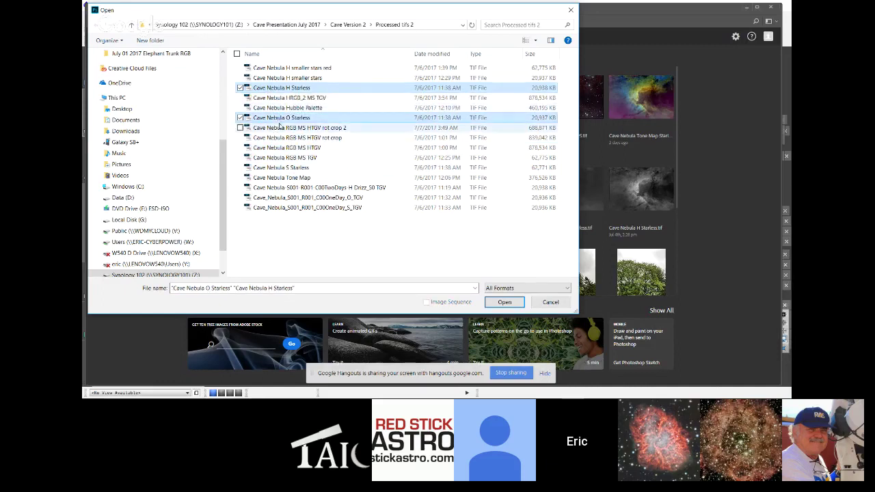
pyautogui.keyDown('ctrl'); pyautogui.click(277, 167); pyautogui.keyUp('ctrl')
pyautogui.click(504, 302)
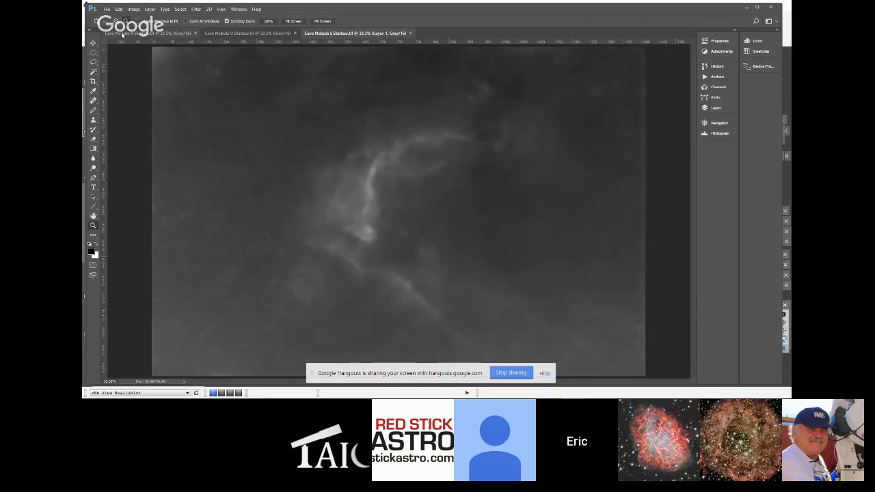
# Step: Copy the entire Cave Nebula H Starless image and create a 16-bit grayscale document of 4008 × 2672 pixels from the Clipboard preset
pyautogui.click(123, 35)
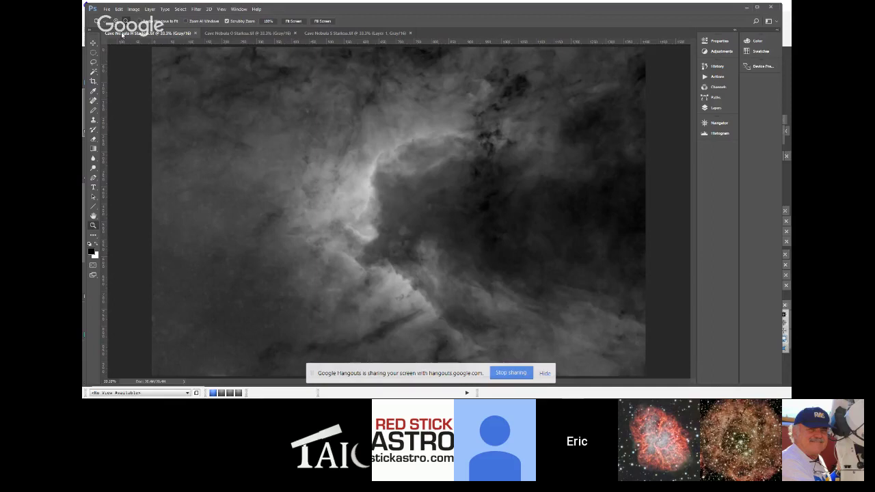
pyautogui.hotkey('ctrl', 'a')
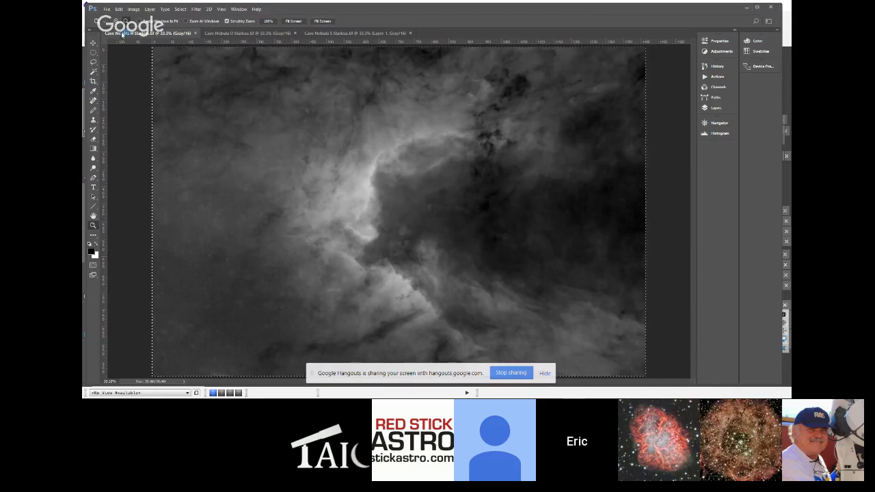
pyautogui.hotkey('ctrl', 'n')
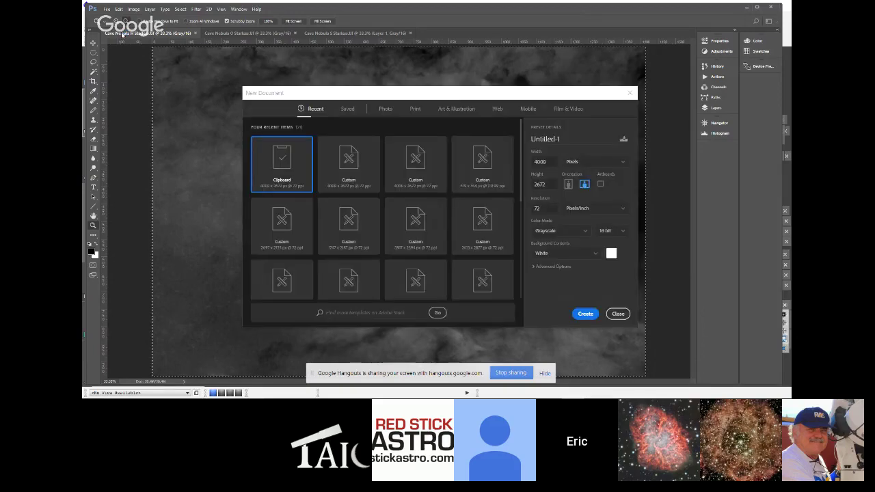
pyautogui.click(586, 316)
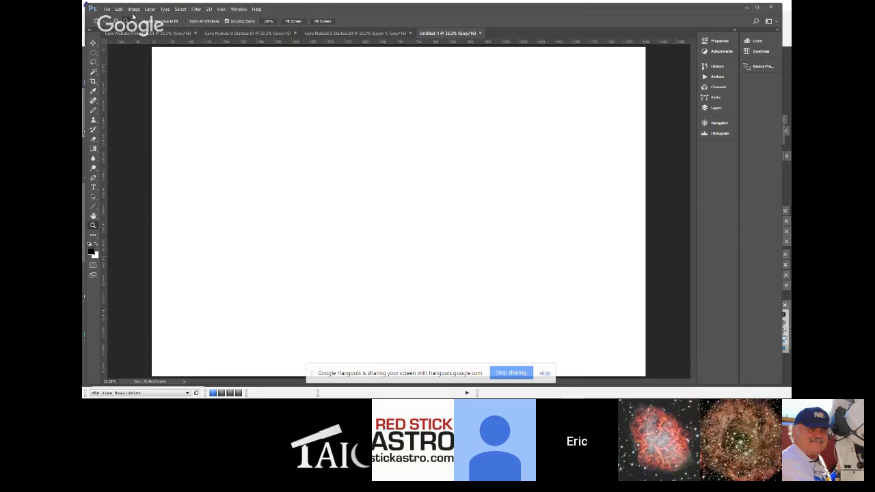
# Step: Convert the new blank document's mode to RGB Color
pyautogui.click(133, 9)
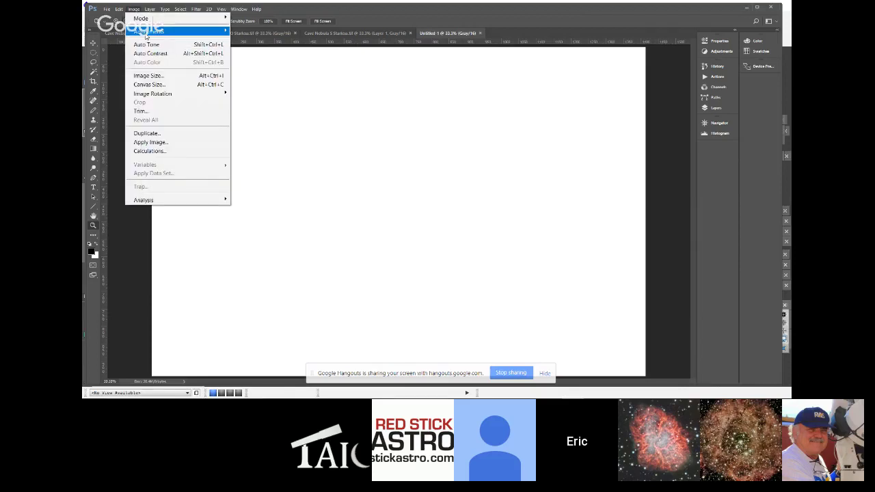
pyautogui.moveTo(151, 18)
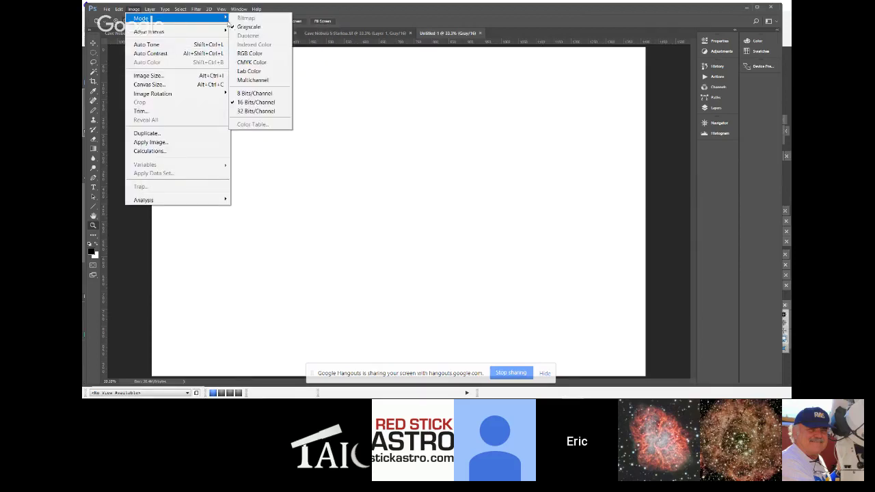
pyautogui.click(257, 54)
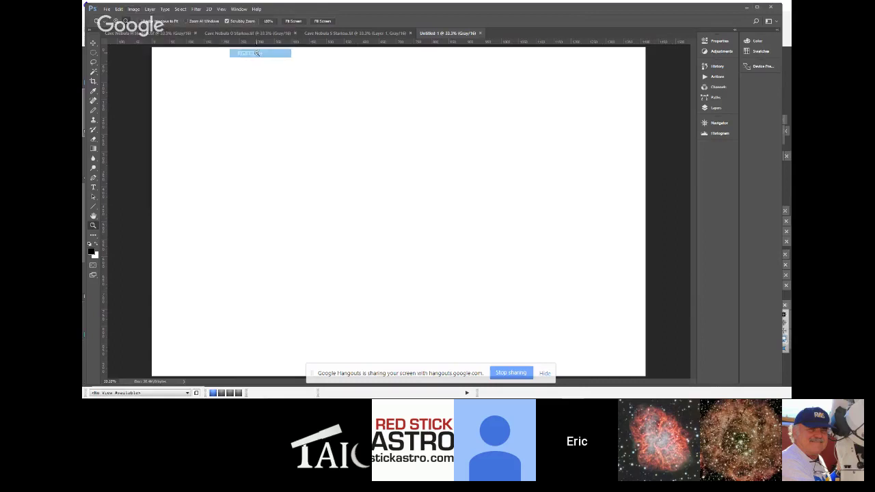
# Step: Paste the copied H Starless image into the Green channel of the new document and close the H Starless file
pyautogui.click(721, 88)
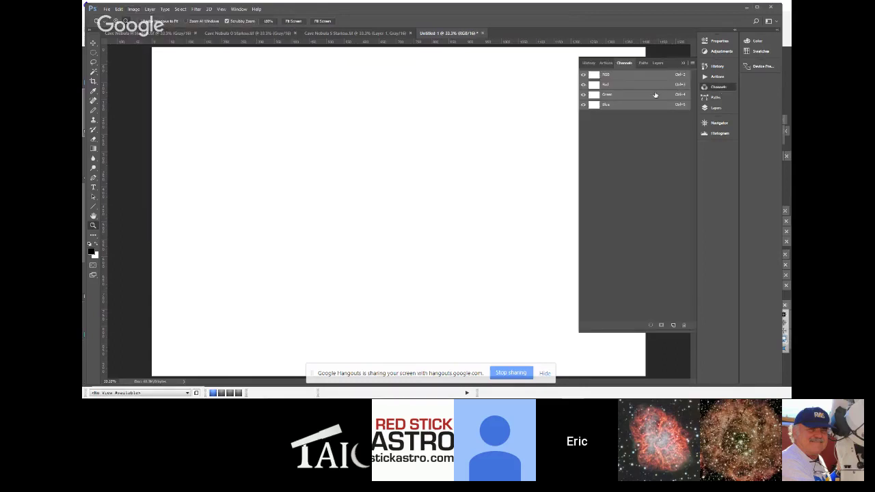
pyautogui.click(655, 95)
pyautogui.moveTo(655, 95); pyautogui.dragTo(655, 97)
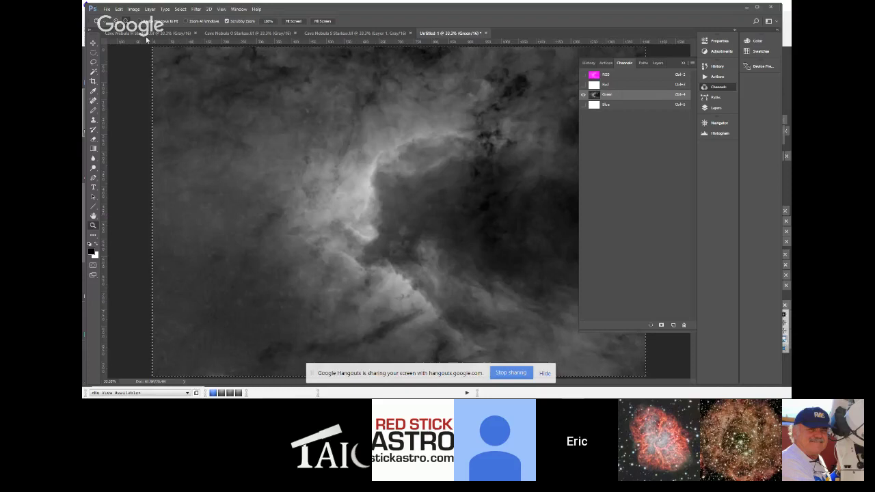
pyautogui.click(183, 33)
pyautogui.click(195, 33)
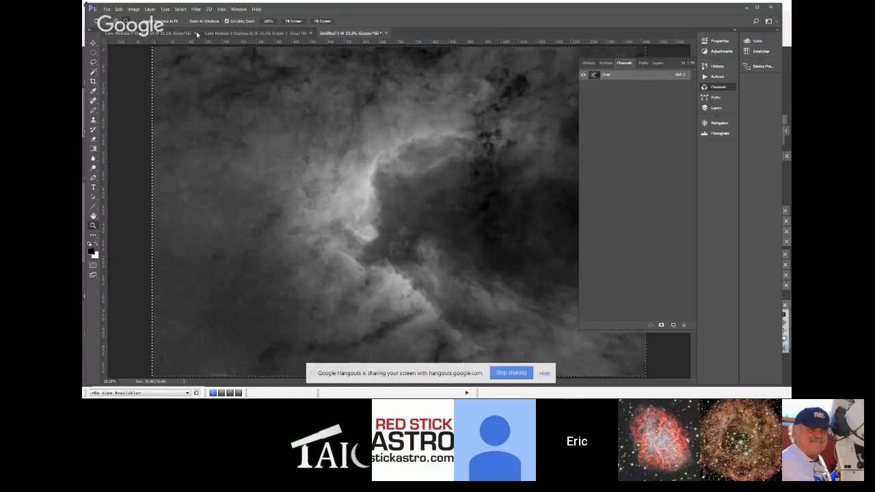
# Step: Copy the entire Cave Nebula O Starless image into the Blue channel of Untitled-1 and close the O Starless file
pyautogui.click(175, 36)
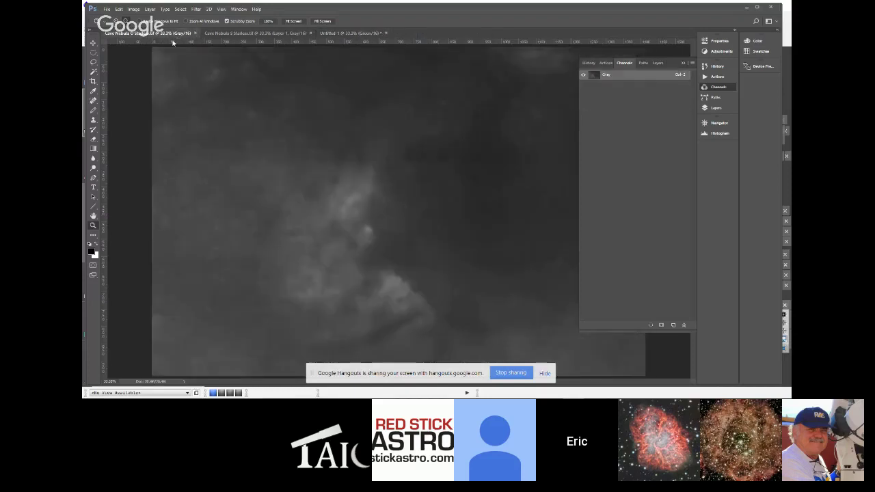
pyautogui.hotkey('ctrl', 'a')
pyautogui.click(341, 33)
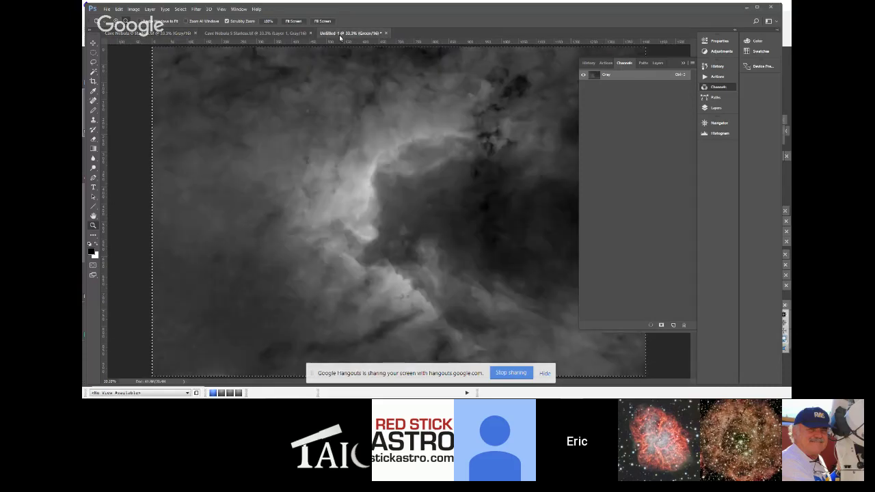
pyautogui.click(619, 104)
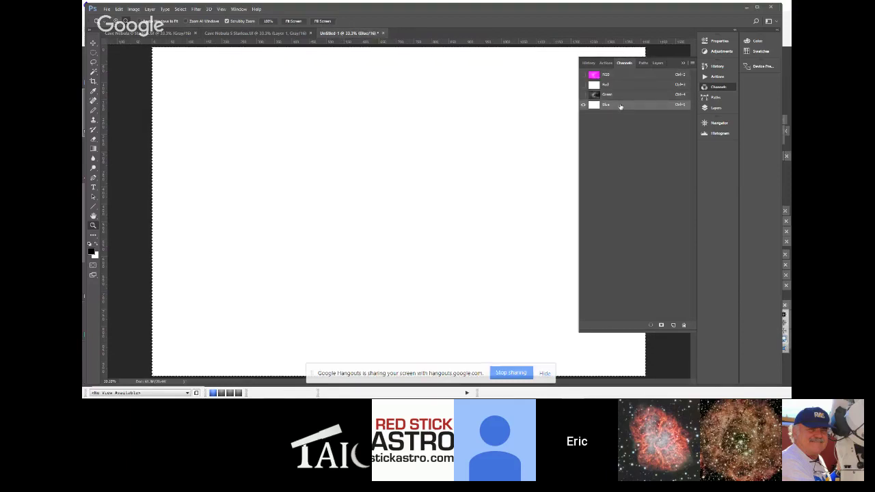
pyautogui.hotkey('ctrl', 'v')
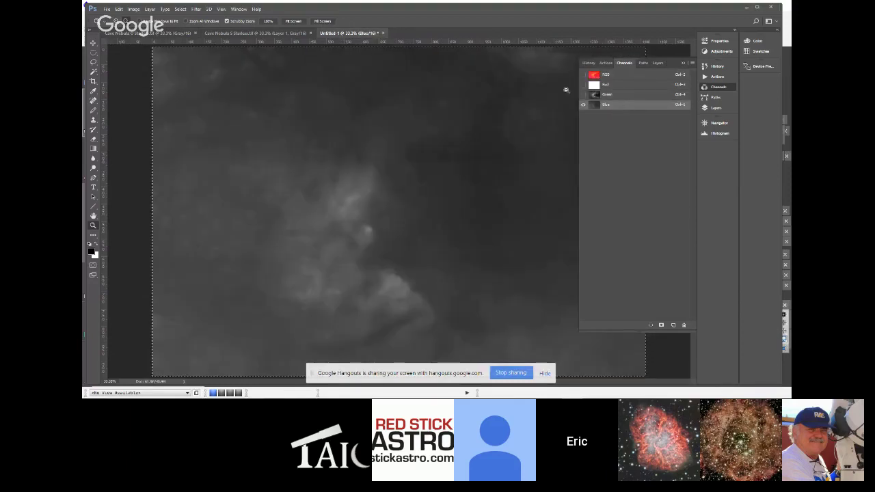
pyautogui.click(208, 34)
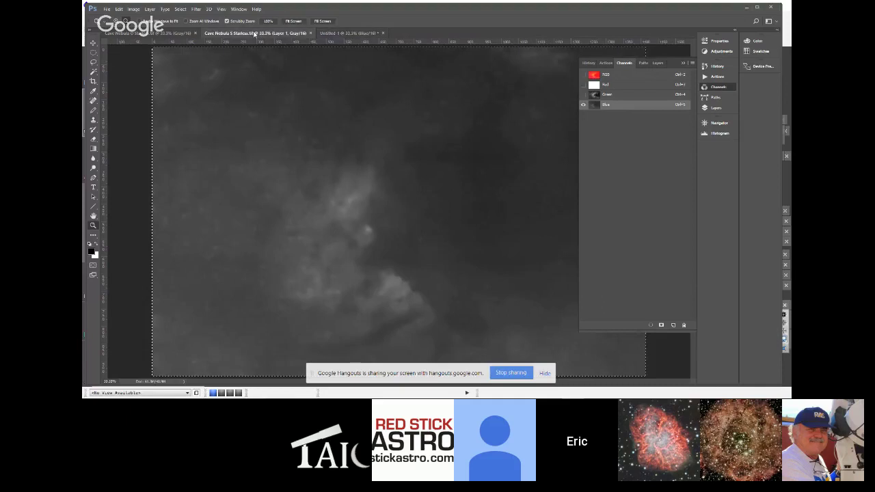
pyautogui.click(194, 33)
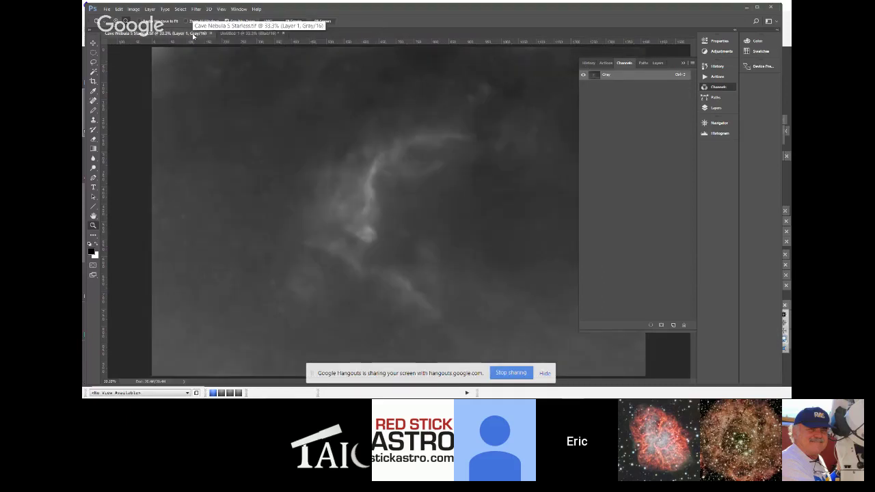
# Step: Paste the Cave Nebula S Starless image into the Red channel of Untitled-1
pyautogui.click(248, 33)
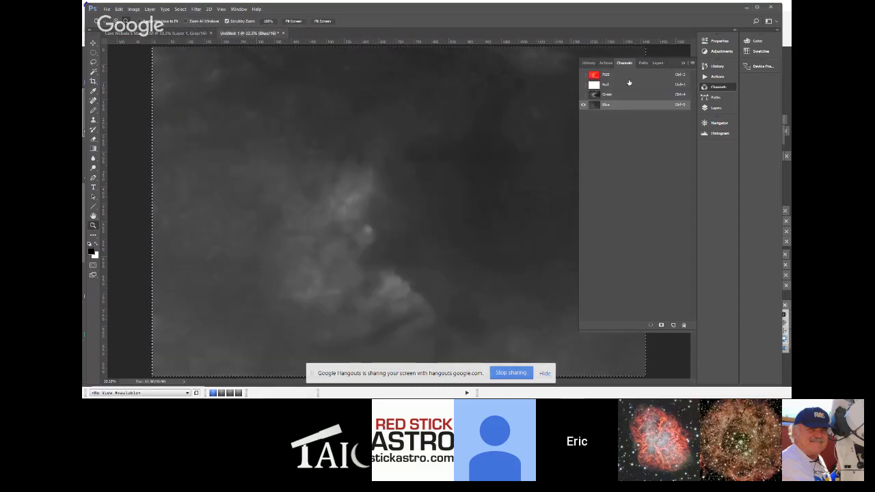
pyautogui.click(629, 83)
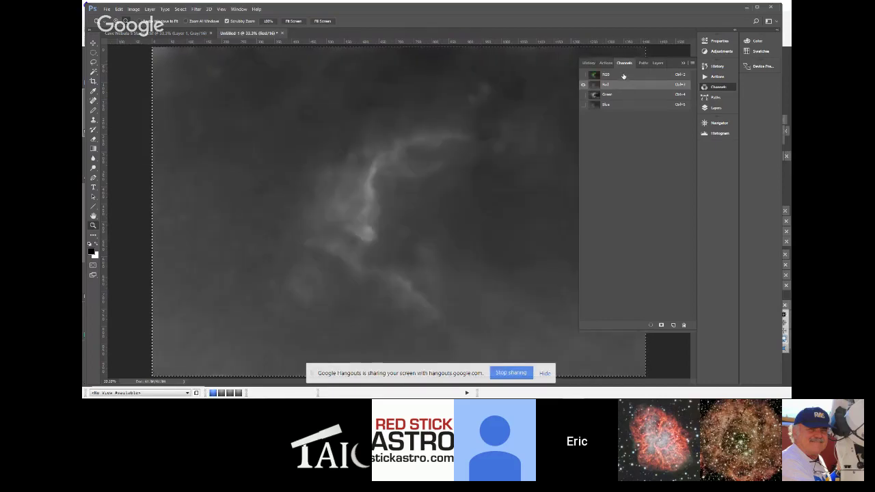
# Step: Show the combined RGB channels of Untitled-1 and close the Cave Nebula S Starless file
pyautogui.click(623, 75)
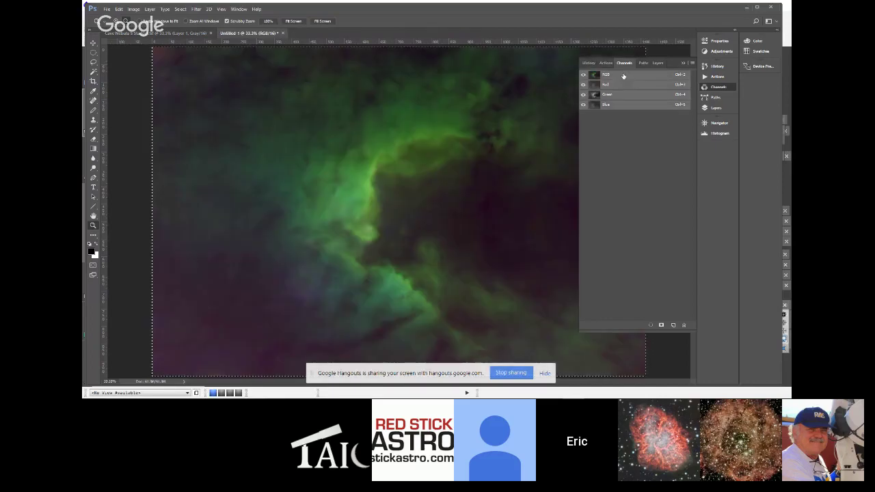
pyautogui.click(211, 33)
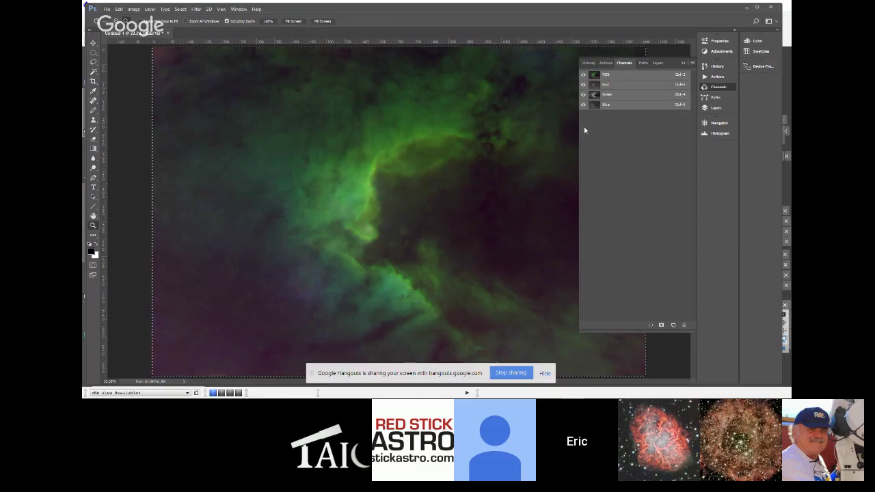
pyautogui.click(682, 64)
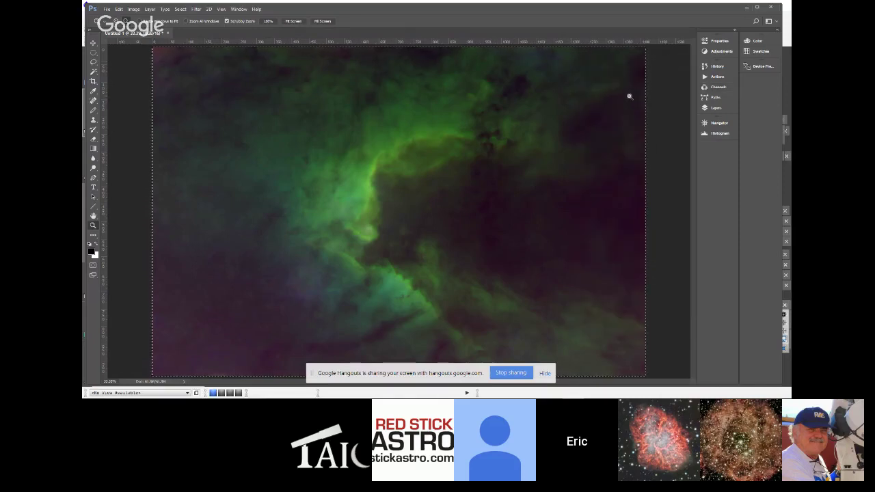
# Step: Duplicate the Background layer of the combined color image
pyautogui.click(711, 108)
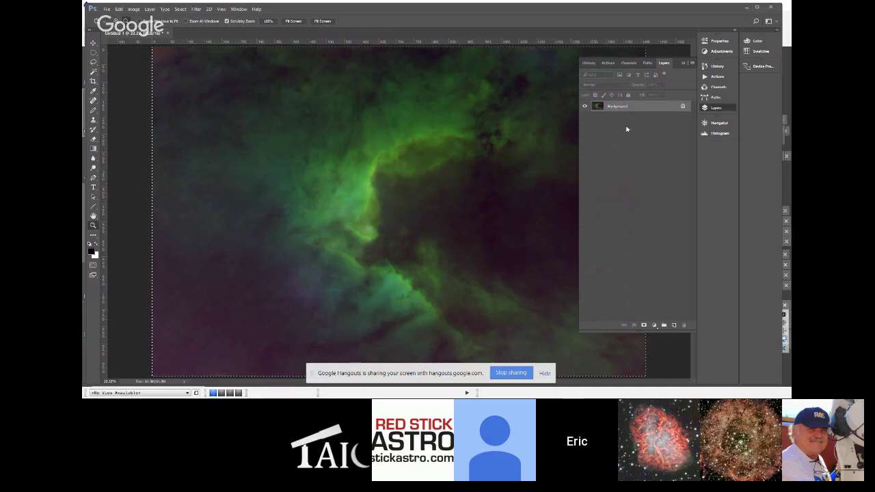
pyautogui.moveTo(643, 106); pyautogui.dragTo(674, 324)
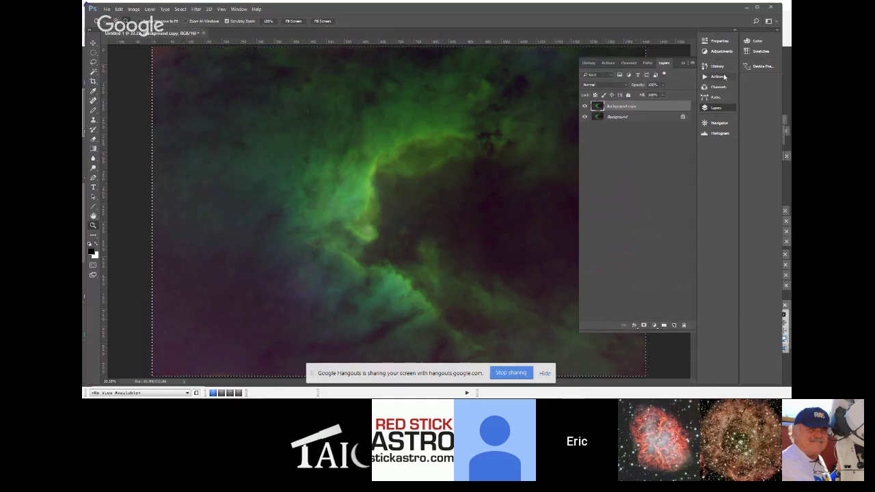
# Step: With the histogram displayed, start a Levels adjustment and set the Red channel's black input to 20 and midtone to about 1.43
pyautogui.click(714, 134)
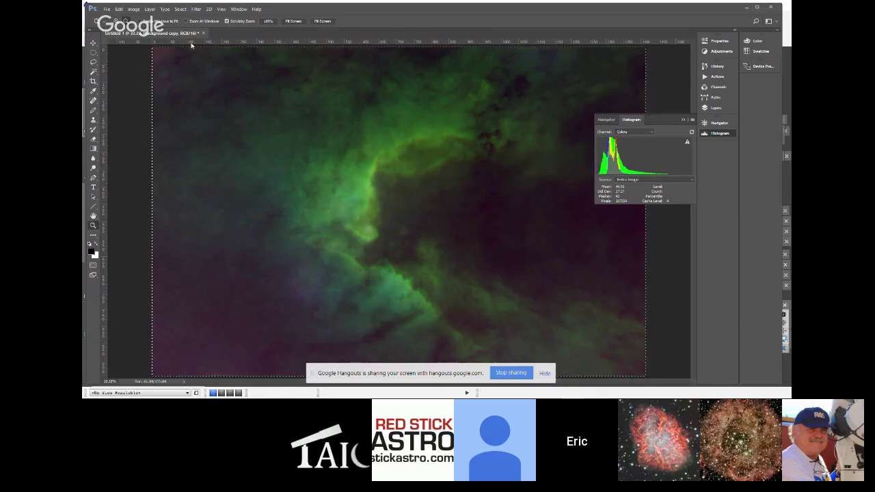
pyautogui.click(133, 9)
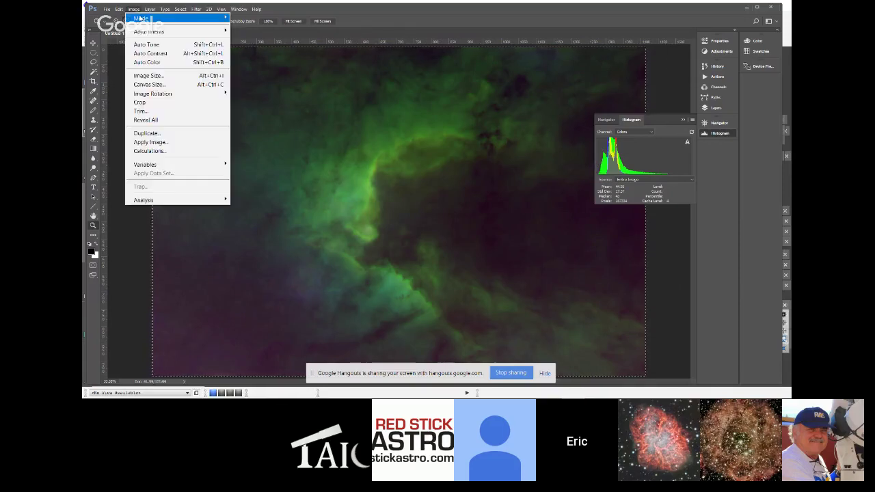
pyautogui.moveTo(147, 32)
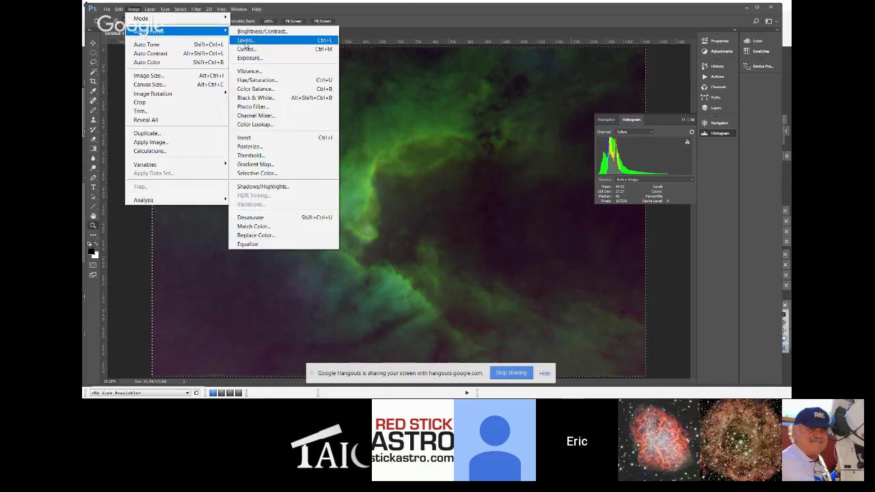
pyautogui.click(245, 42)
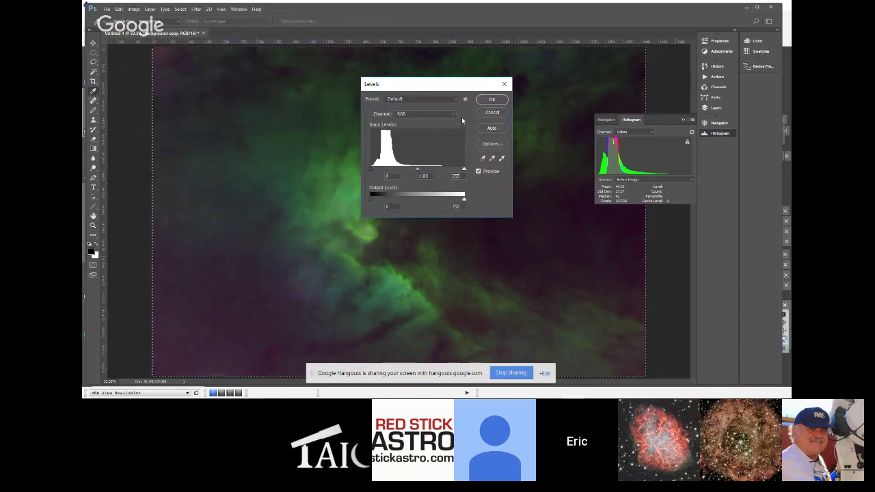
pyautogui.click(453, 118)
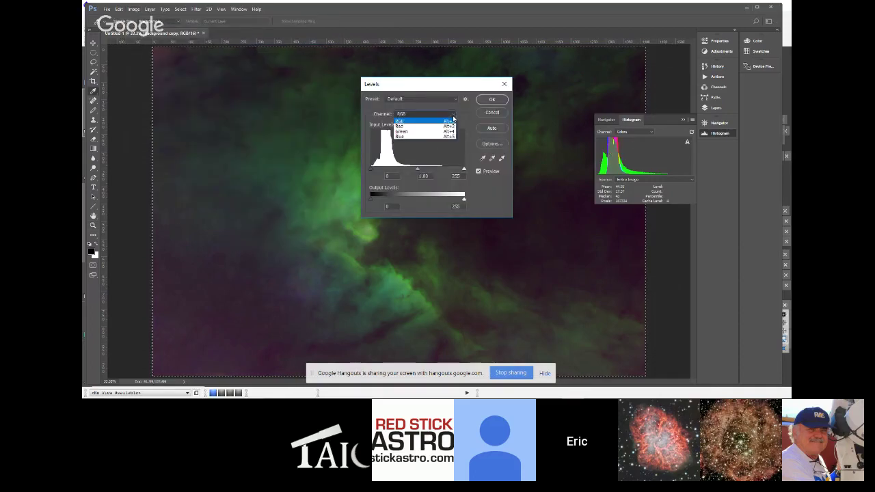
pyautogui.click(416, 125)
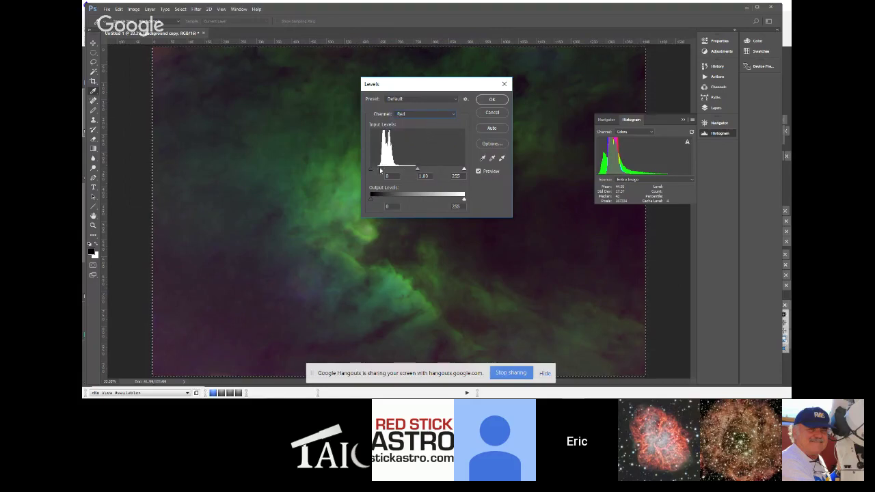
pyautogui.moveTo(372, 172); pyautogui.dragTo(411, 171)
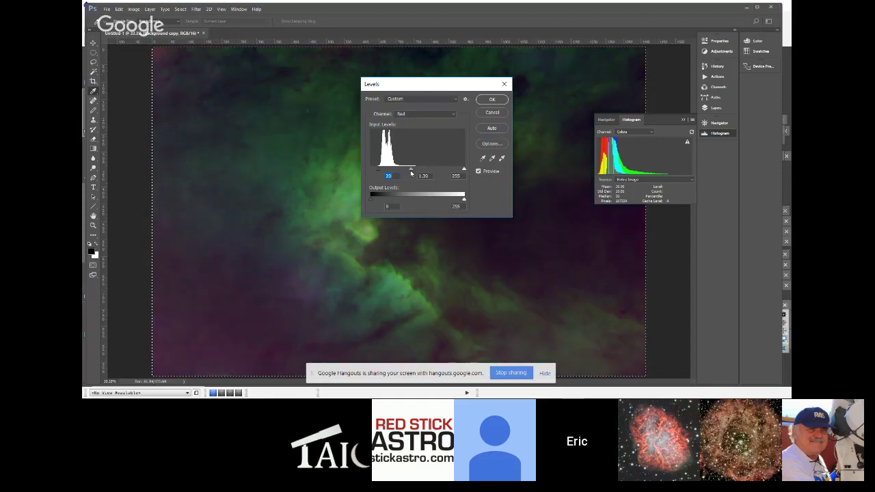
# Step: Set the Blue channel's black input to 15 and midtone to about 1.31, apply the Levels adjustment and hide the histogram
pyautogui.click(449, 115)
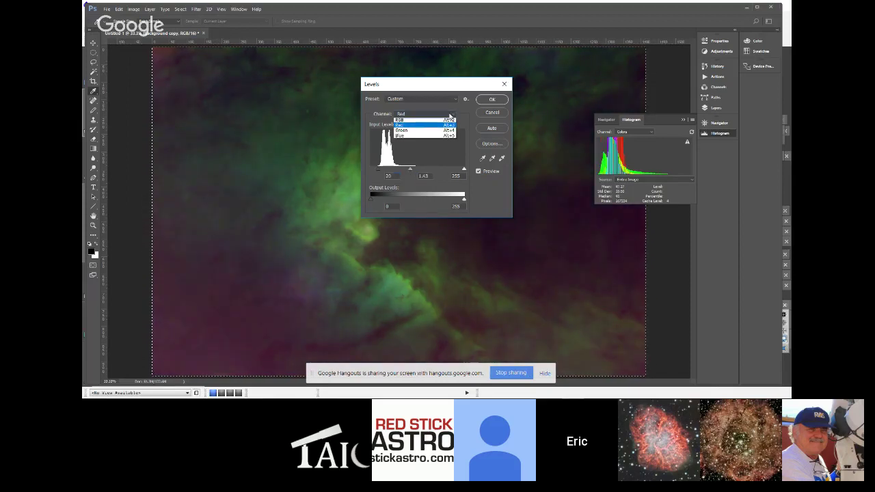
pyautogui.click(403, 131)
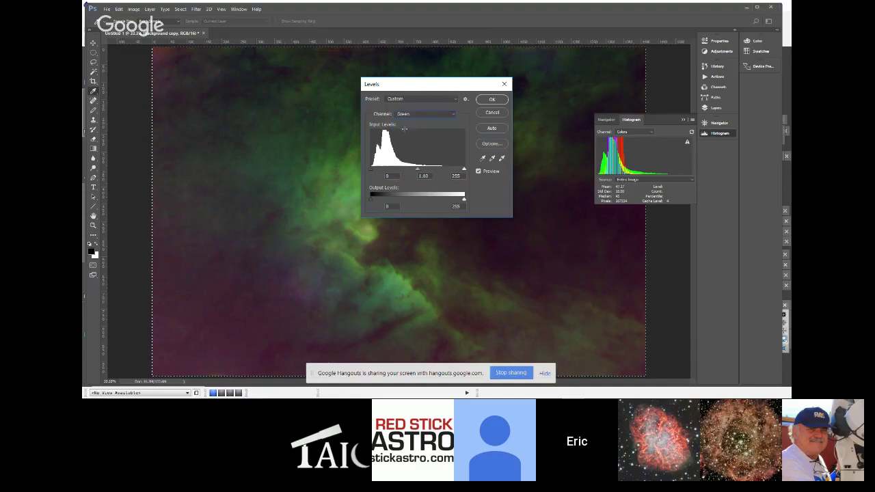
pyautogui.click(453, 115)
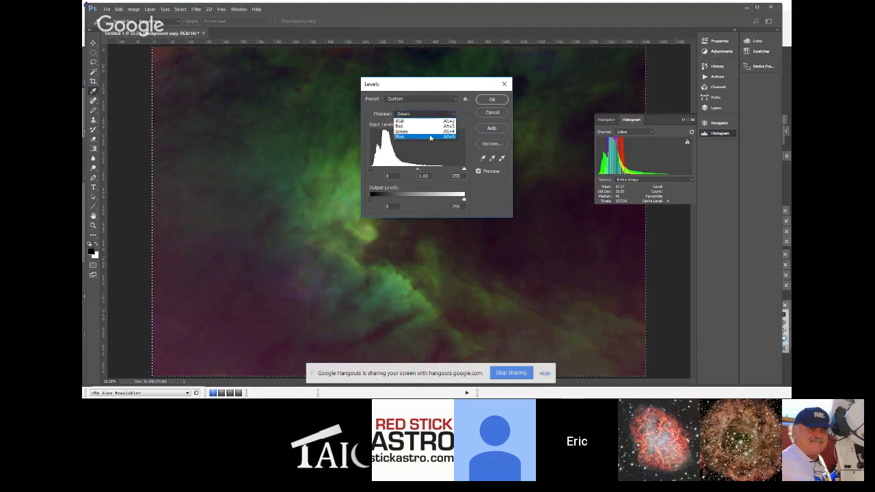
pyautogui.click(431, 136)
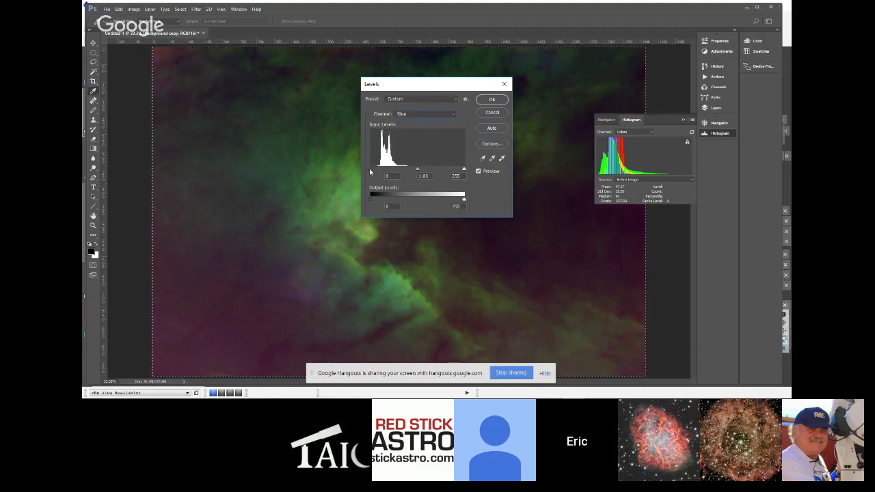
pyautogui.moveTo(370, 172); pyautogui.dragTo(376, 172)
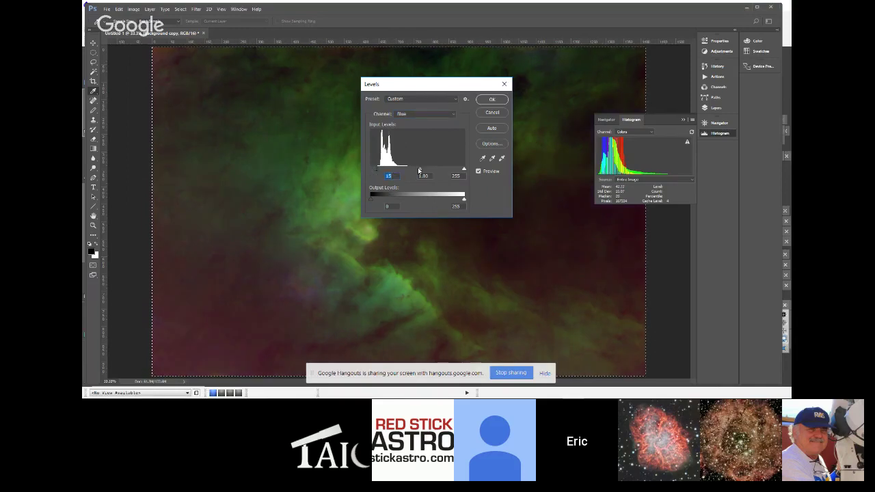
pyautogui.moveTo(421, 170); pyautogui.dragTo(412, 175)
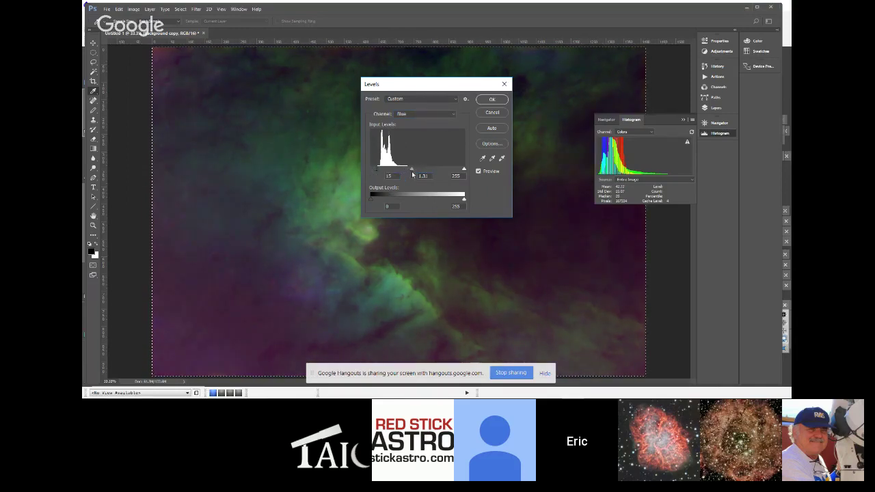
pyautogui.click(491, 100)
pyautogui.click(683, 119)
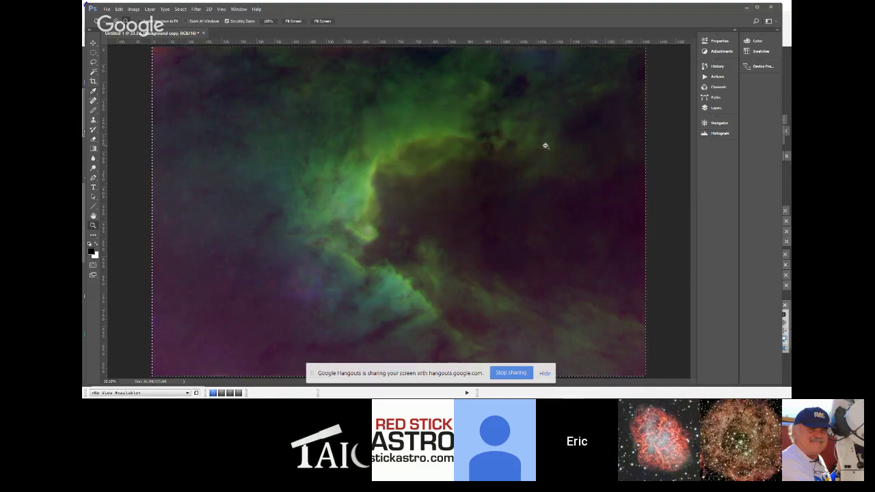
# Step: Duplicate the levels-adjusted Background copy layer
pyautogui.click(715, 108)
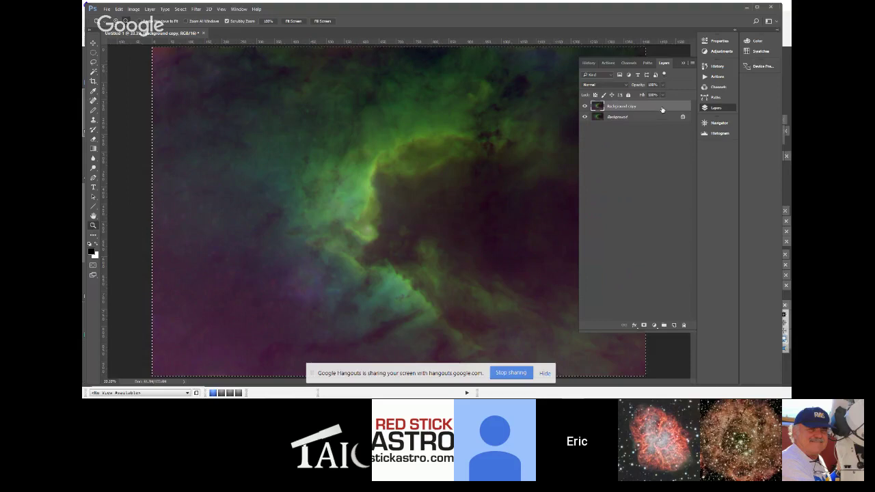
pyautogui.moveTo(663, 111); pyautogui.dragTo(674, 324)
pyautogui.click(133, 9)
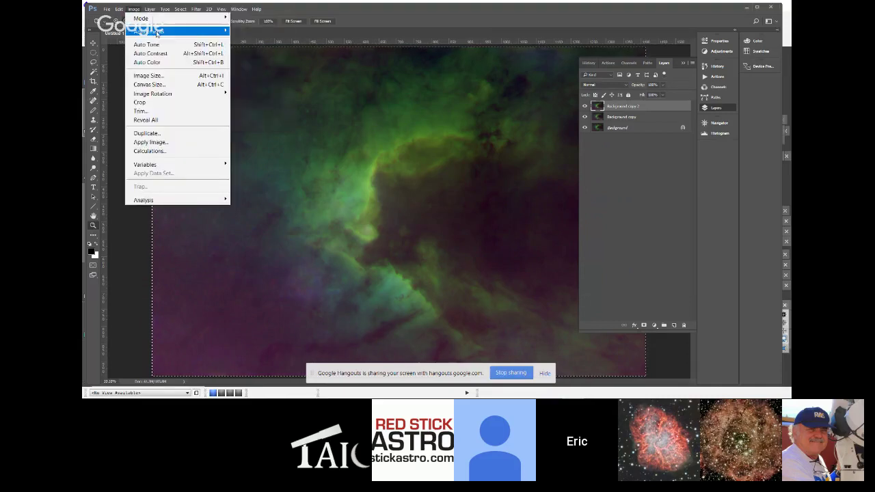
pyautogui.moveTo(157, 32)
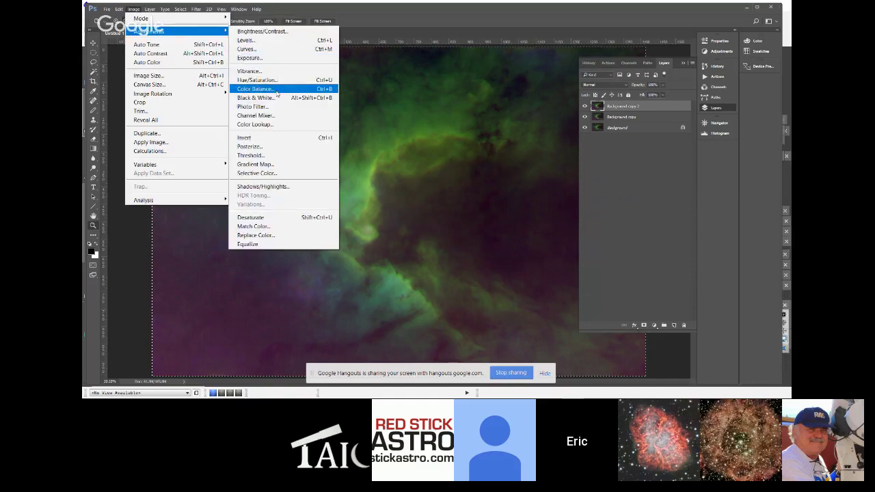
pyautogui.click(463, 23)
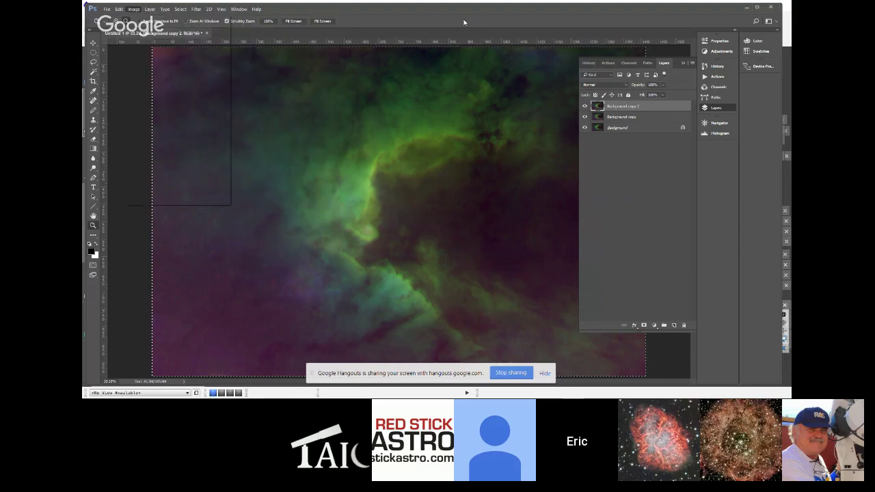
# Step: Play the Tone Map Adjustment action from the Tone Mapping set on the Background copy 2 layer
pyautogui.click(721, 78)
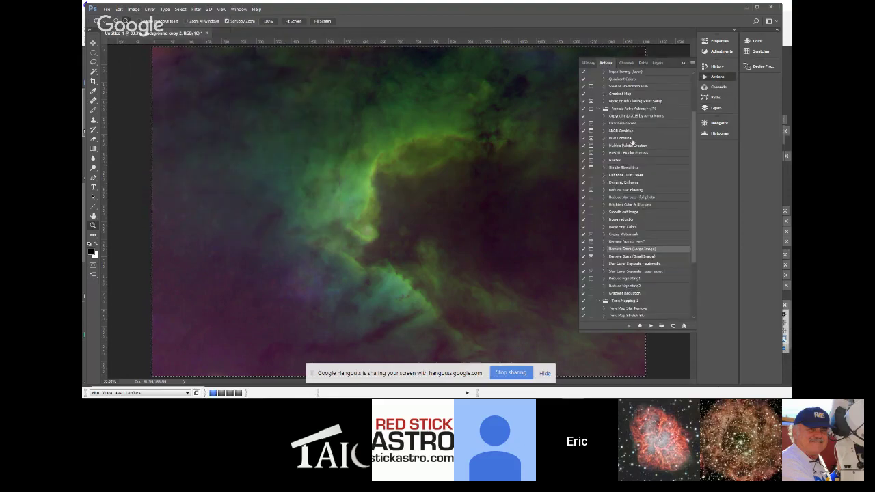
pyautogui.moveTo(694, 134); pyautogui.dragTo(700, 192)
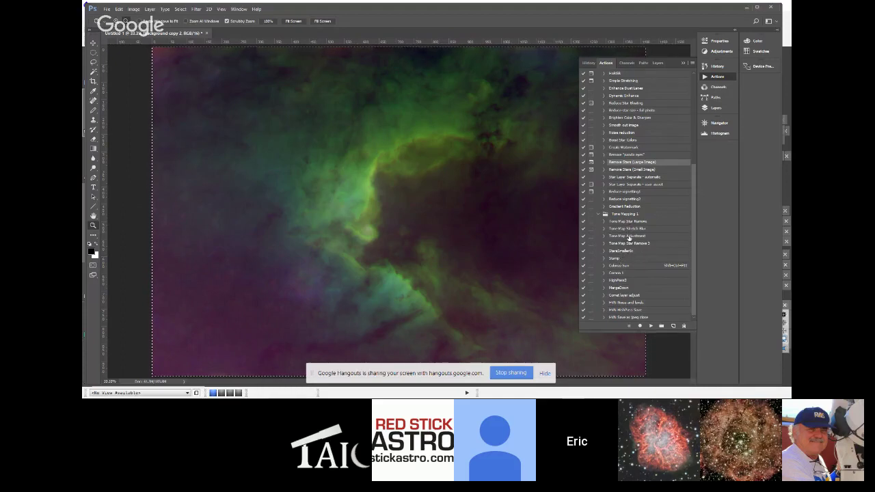
pyautogui.click(629, 237)
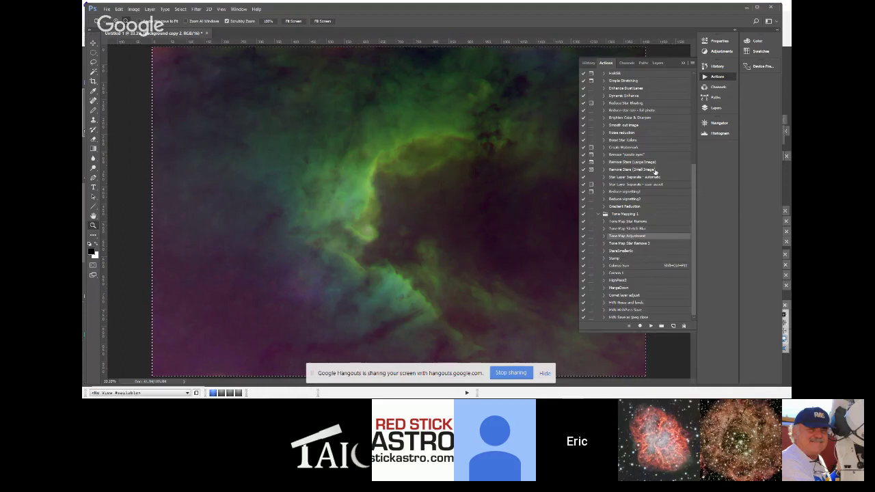
pyautogui.click(691, 65)
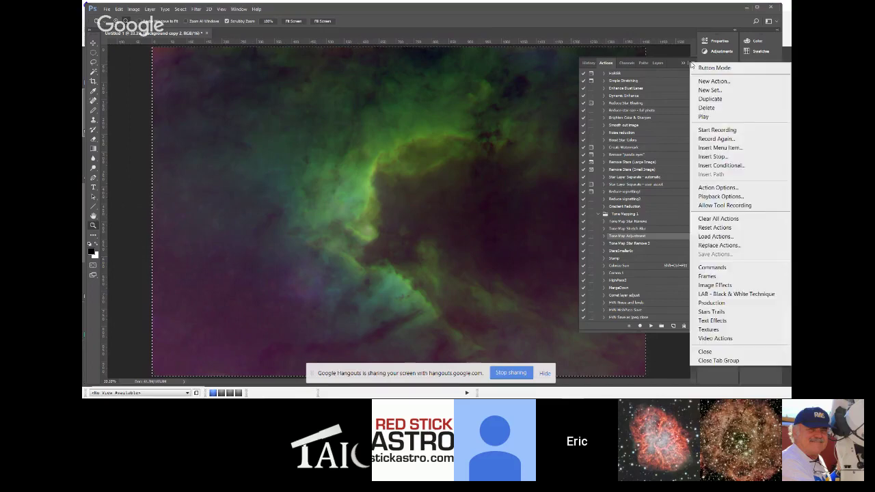
pyautogui.click(703, 118)
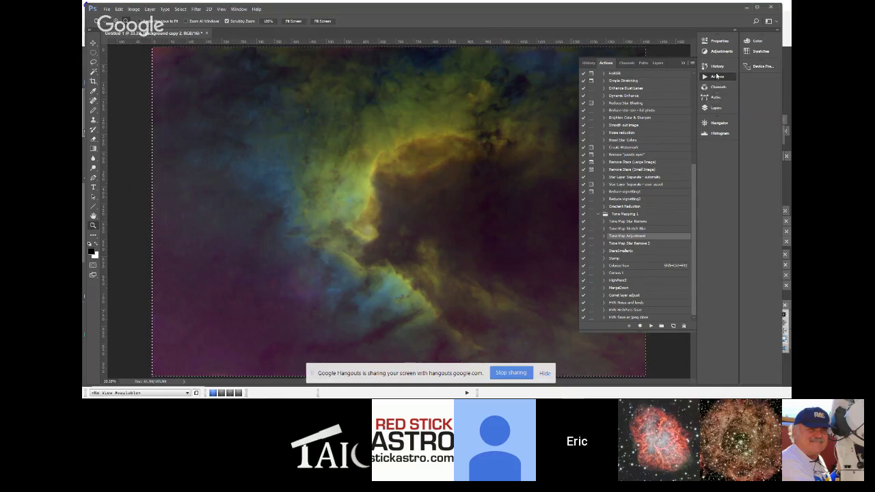
# Step: Duplicate the tone-mapped Background copy 2 layer
pyautogui.click(716, 108)
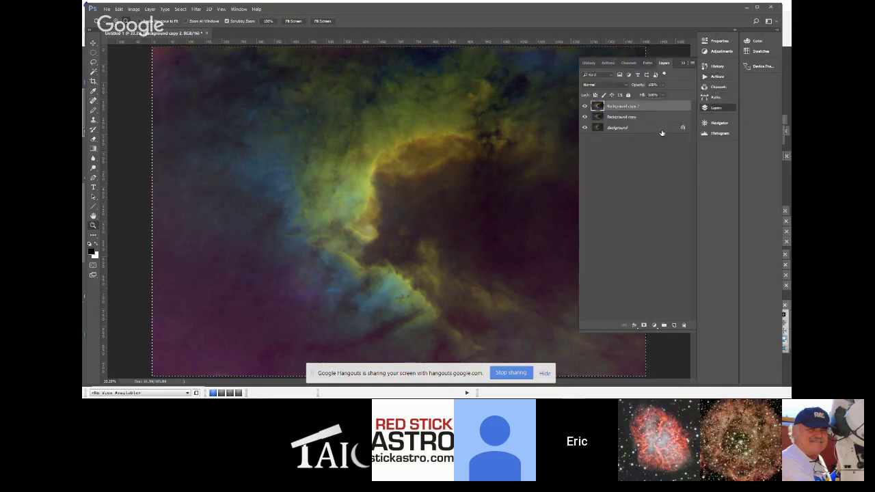
pyautogui.moveTo(657, 107); pyautogui.dragTo(674, 326)
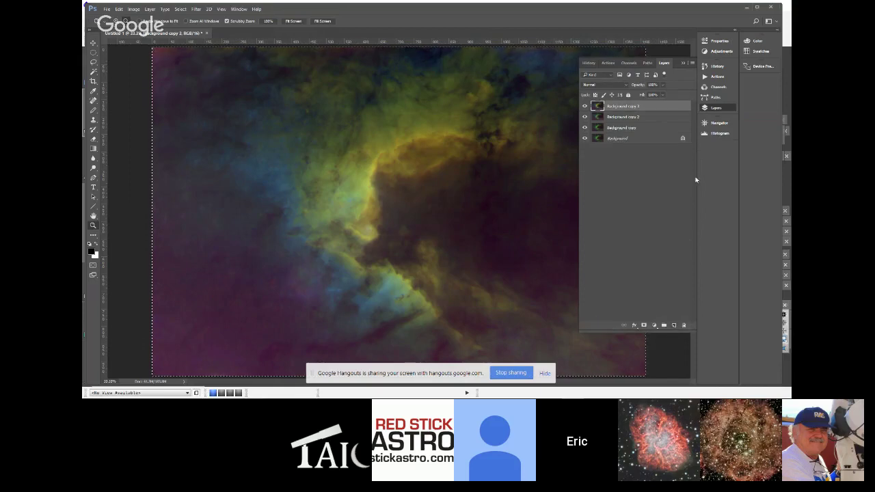
pyautogui.click(684, 64)
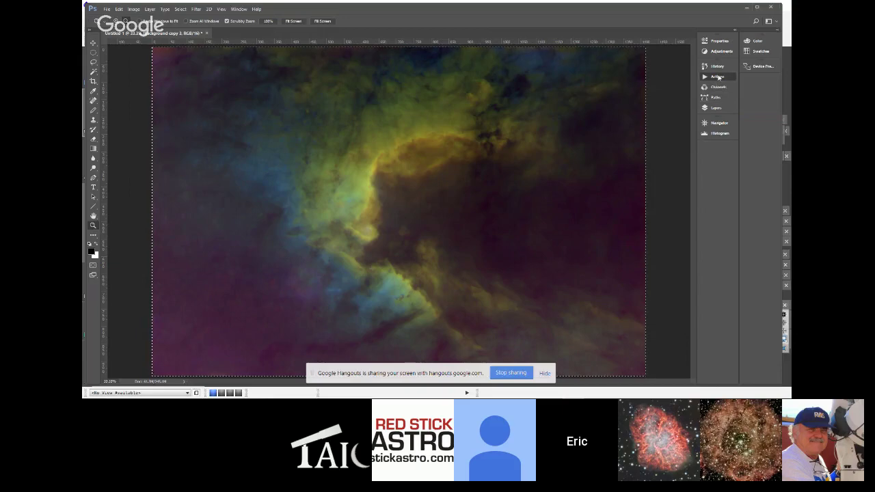
# Step: Play the Tone Map Adjustment action again, on the Background copy 3 layer
pyautogui.click(717, 77)
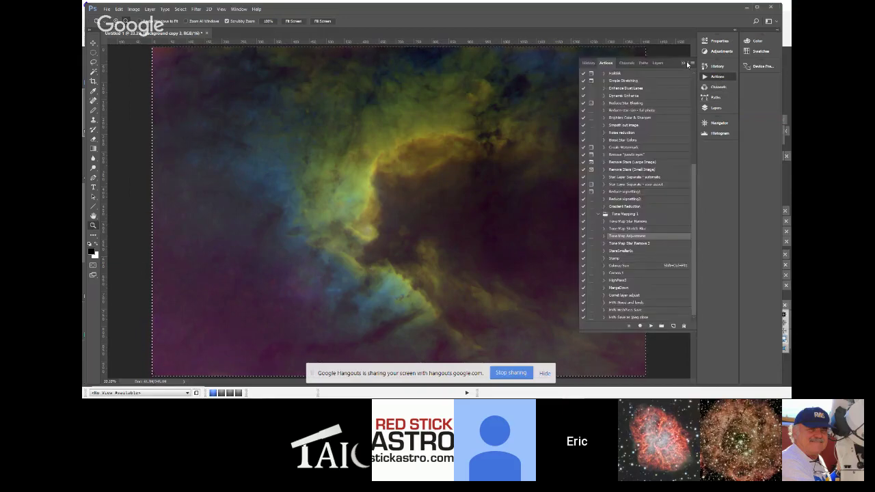
pyautogui.click(691, 63)
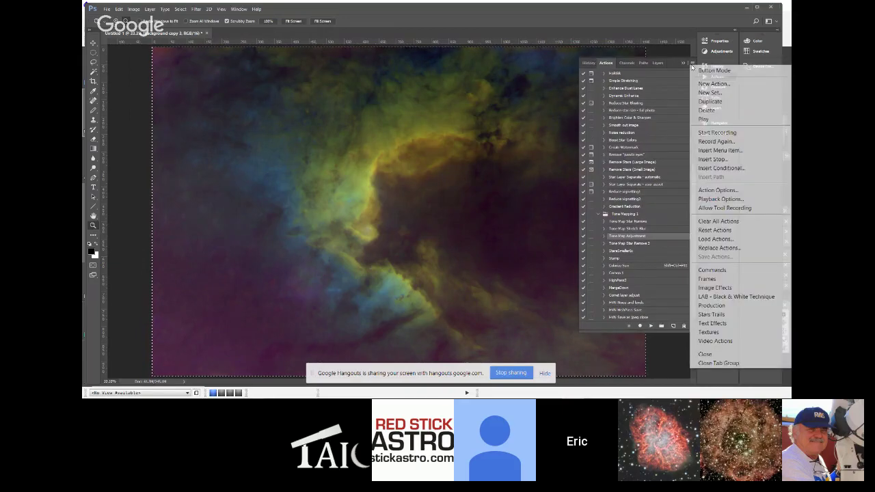
pyautogui.click(692, 66)
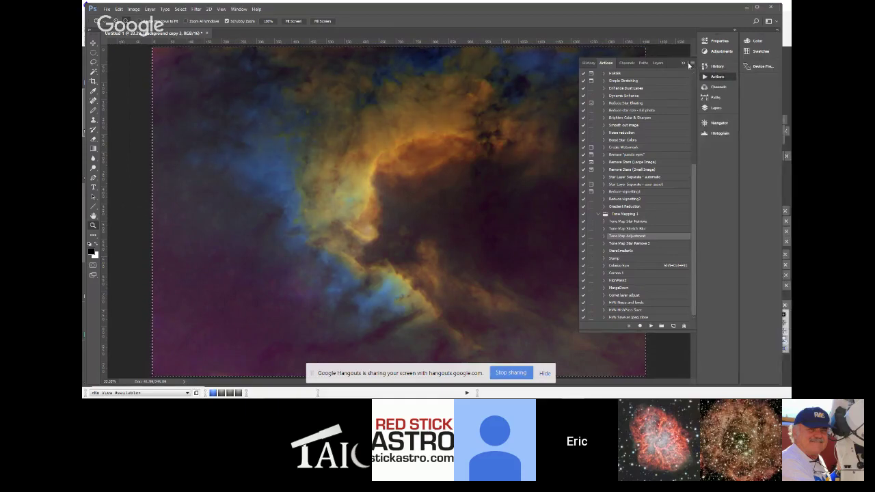
pyautogui.click(683, 64)
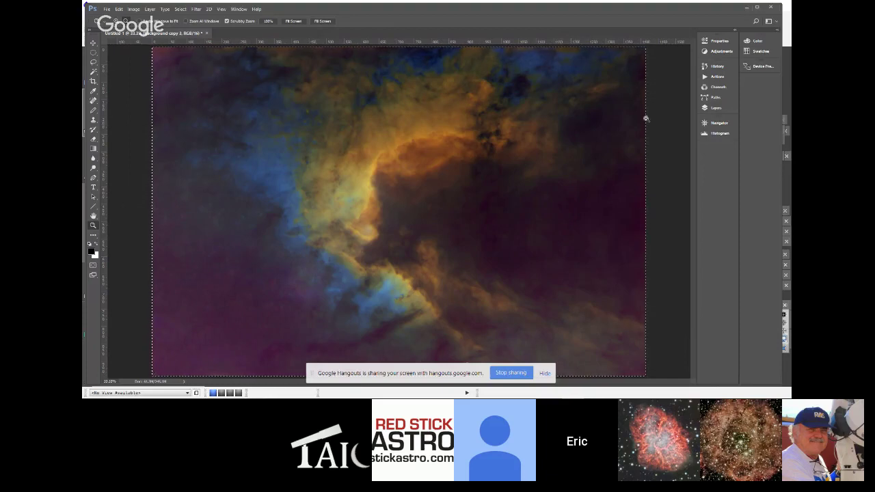
# Step: Set the opacity of the Background copy 3 layer to 30%
pyautogui.click(724, 109)
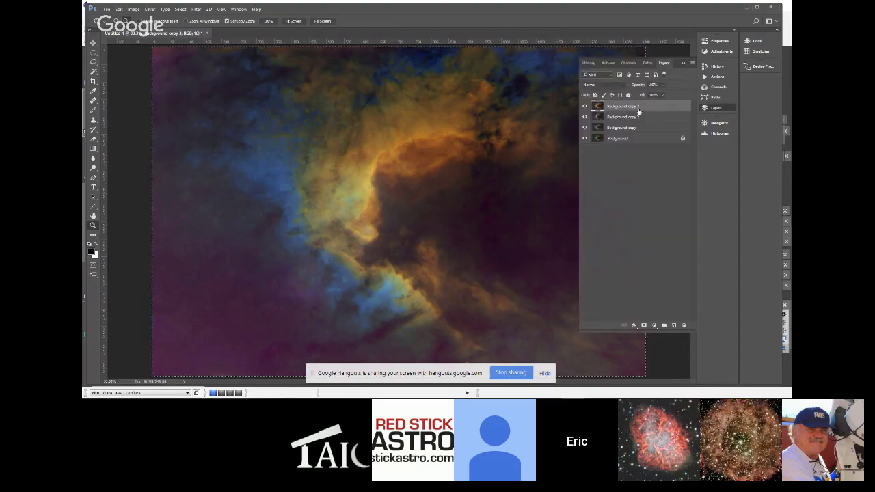
pyautogui.click(650, 85)
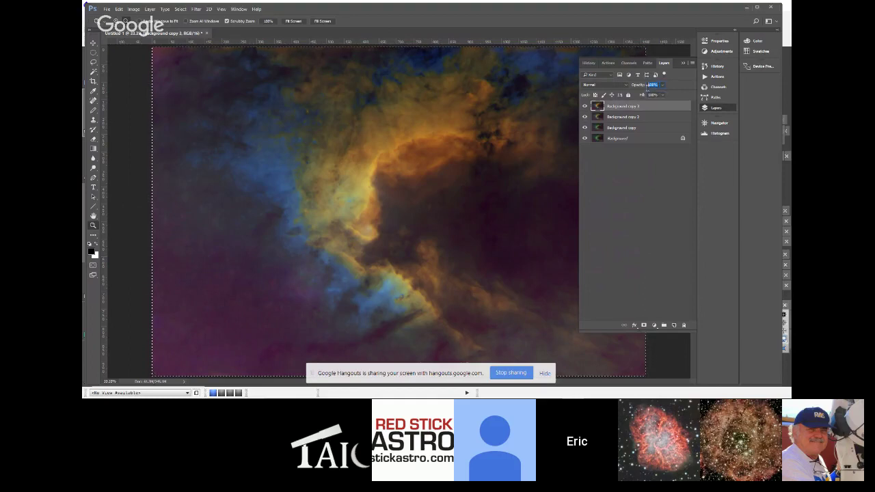
pyautogui.write('30')
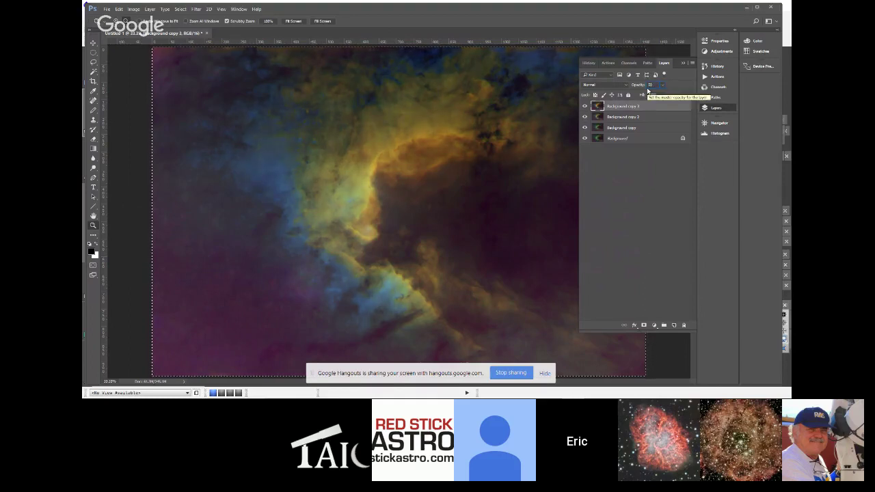
pyautogui.press('Return')
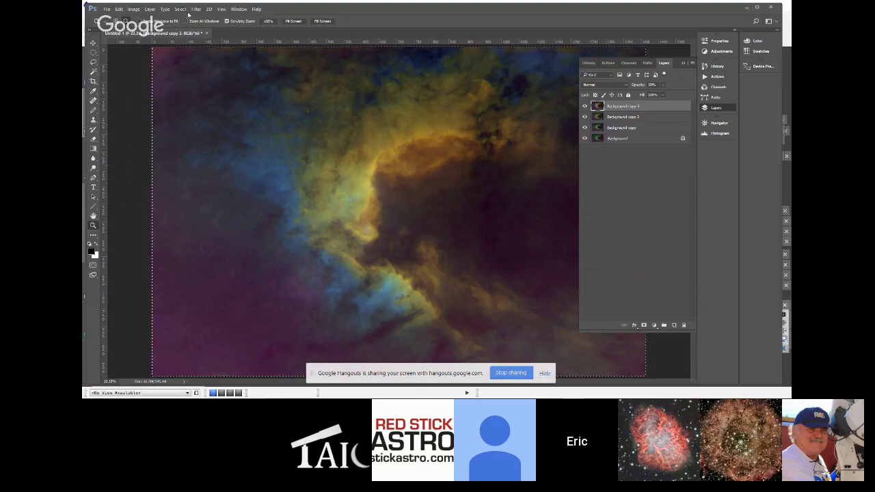
# Step: Apply a Gaussian Blur with a radius of 3.0 pixels to the Background copy 3 layer
pyautogui.click(201, 9)
pyautogui.moveTo(211, 111)
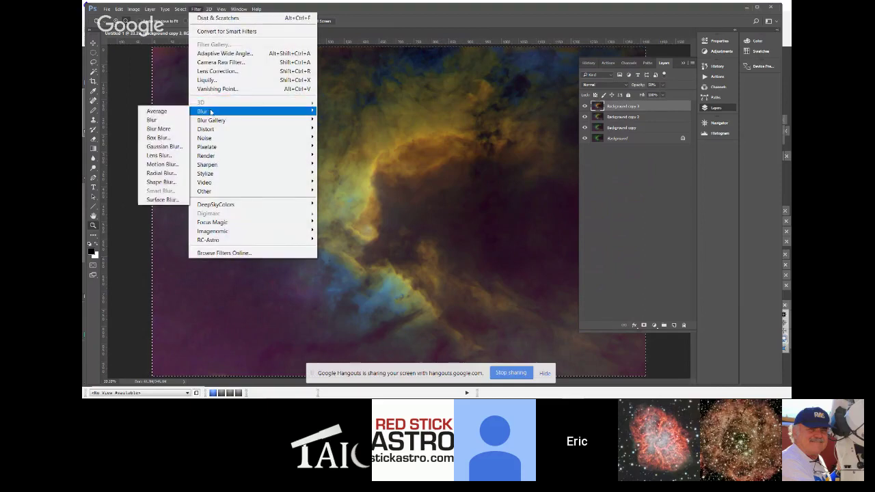
pyautogui.click(164, 148)
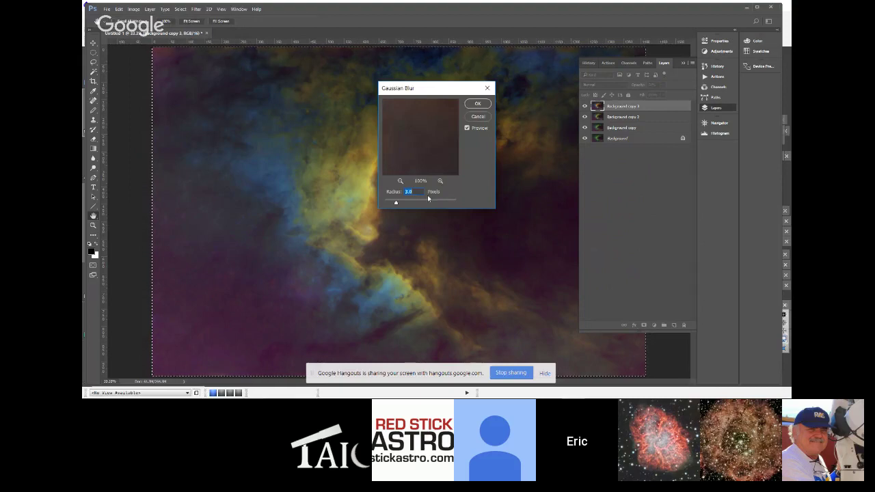
pyautogui.click(477, 104)
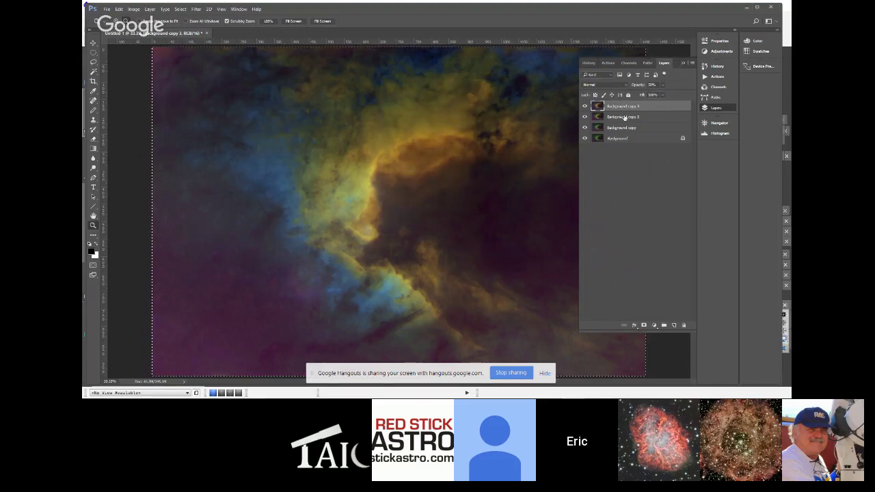
pyautogui.click(684, 63)
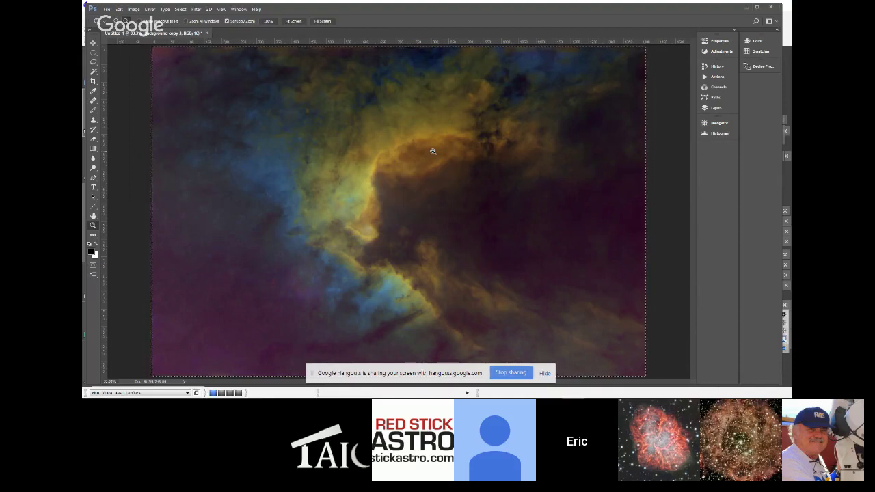
# Step: Open the Cave Nebula-S001-R001-C00TwoDays-H Drizz_50 TGV image from the Processed tifs 2 folder
pyautogui.click(108, 10)
pyautogui.click(120, 26)
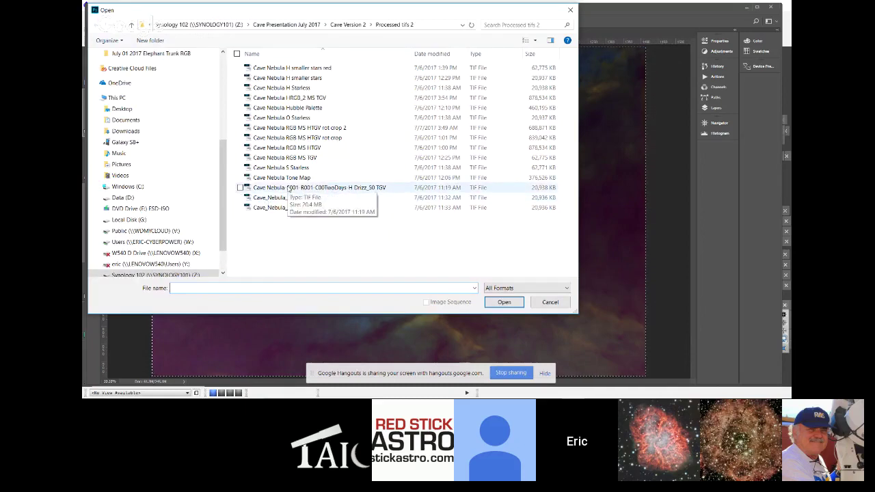
pyautogui.click(290, 189)
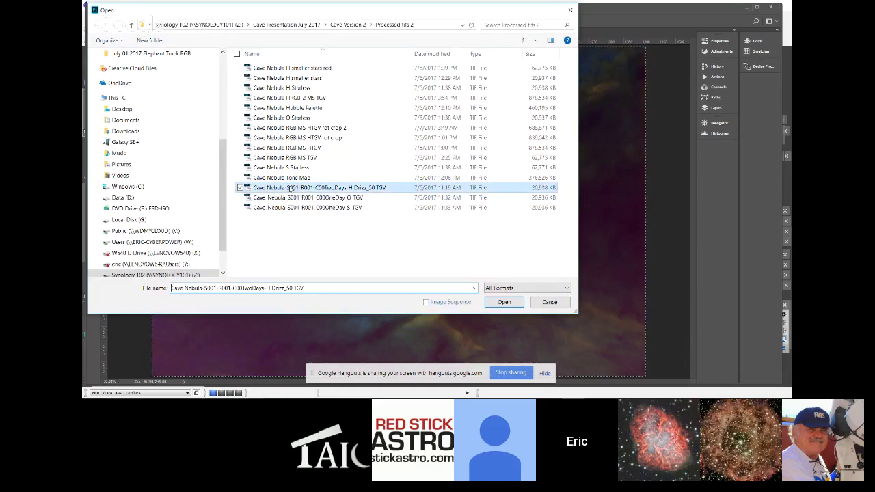
pyautogui.doubleClick(289, 188)
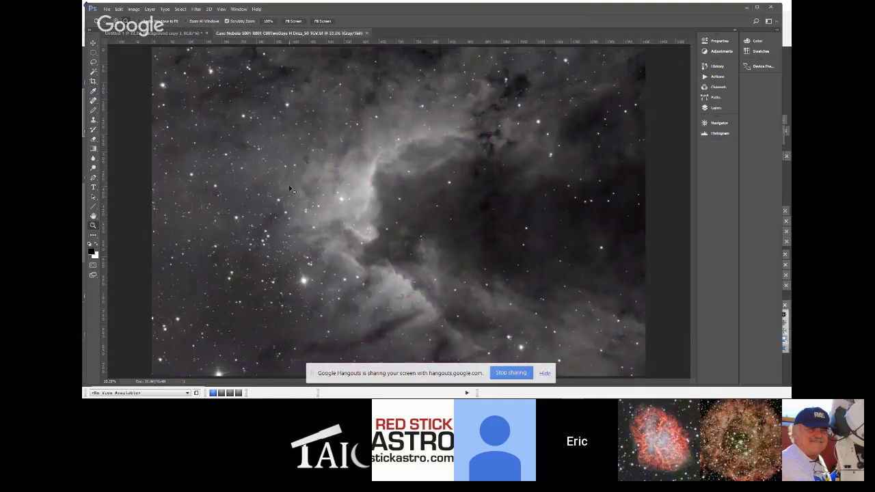
# Step: Copy the entire H image with stars and paste it as a new layer into the Untitled-1 color composite
pyautogui.hotkey('ctrl', 'a')
pyautogui.click(194, 34)
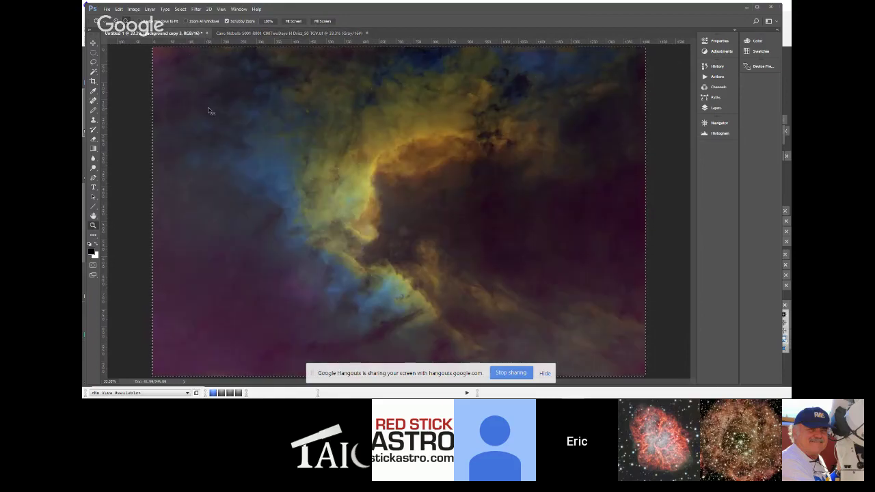
pyautogui.hotkey('ctrl', 'v')
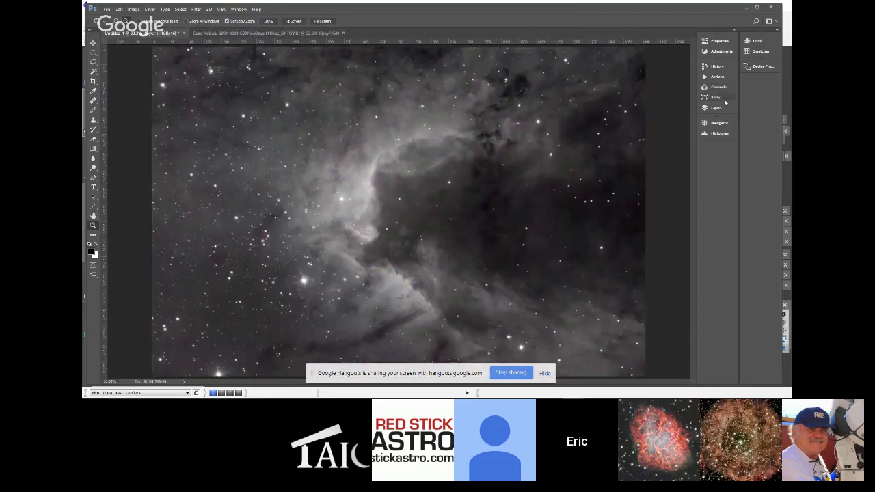
# Step: Set the blend mode of the pasted H layer to Luminosity
pyautogui.click(715, 107)
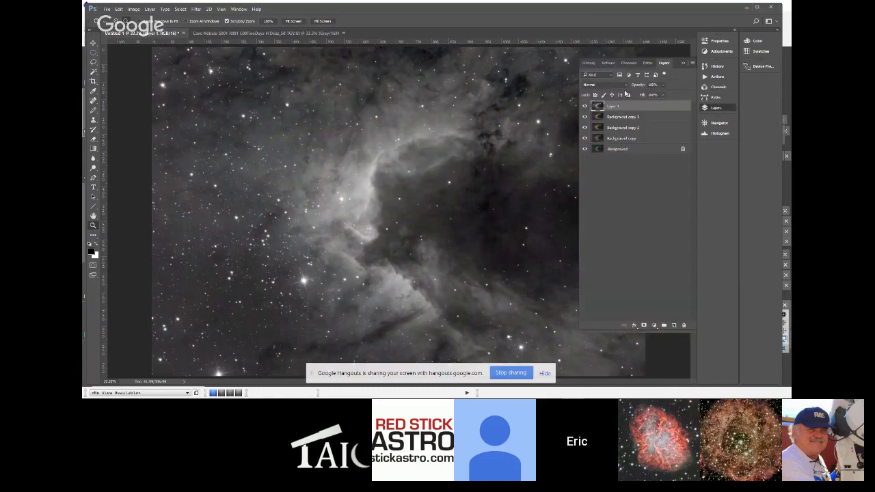
pyautogui.click(624, 85)
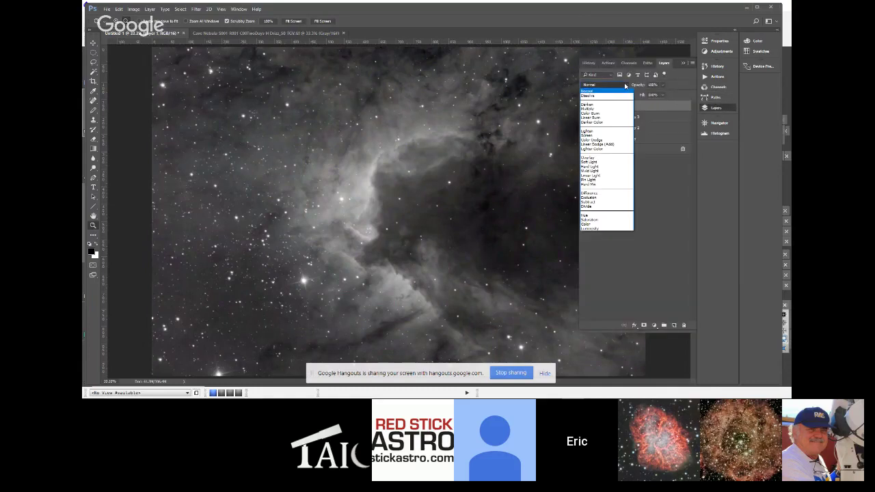
pyautogui.click(593, 228)
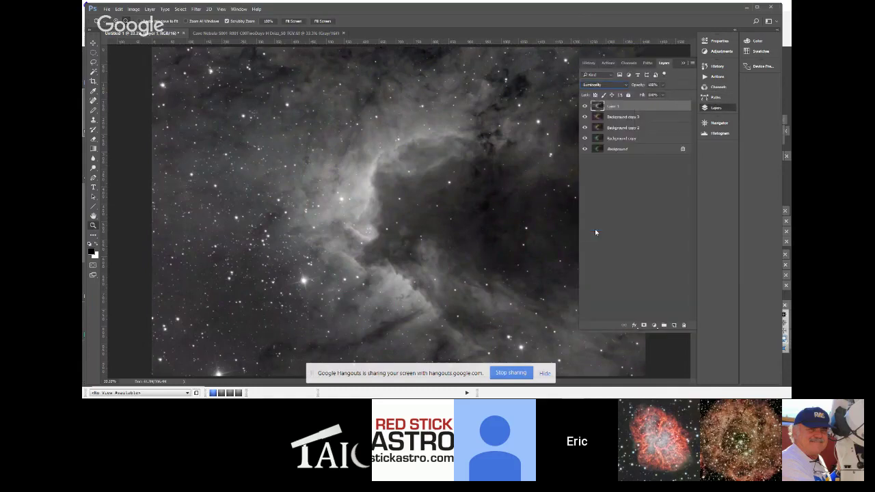
pyautogui.click(682, 63)
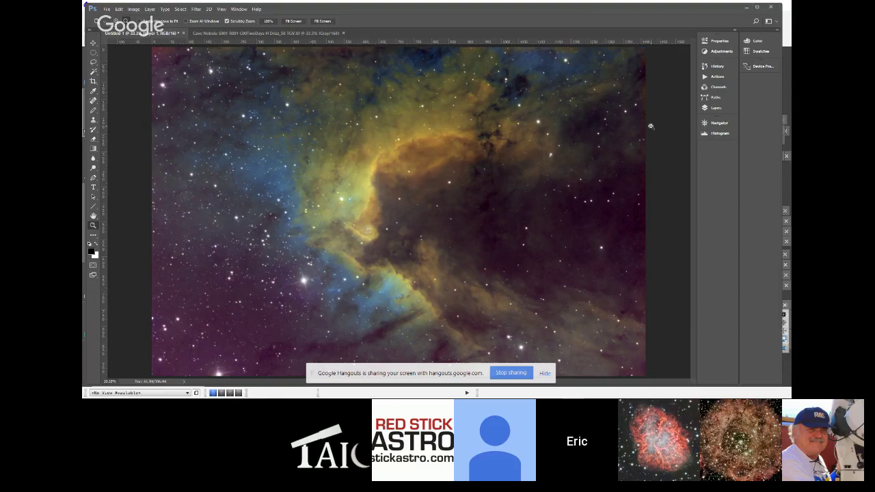
# Step: Add a Hue/Saturation adjustment layer directly above the Background copy 3 layer and increase its saturation
pyautogui.click(716, 109)
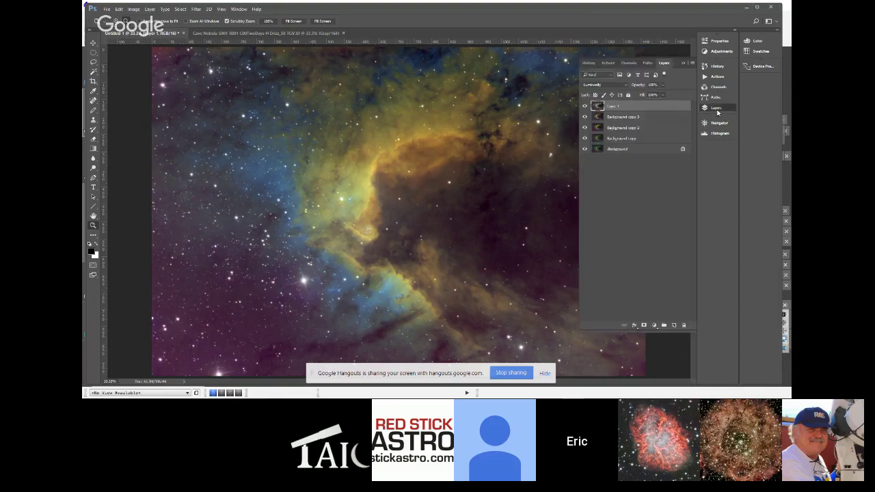
pyautogui.click(659, 117)
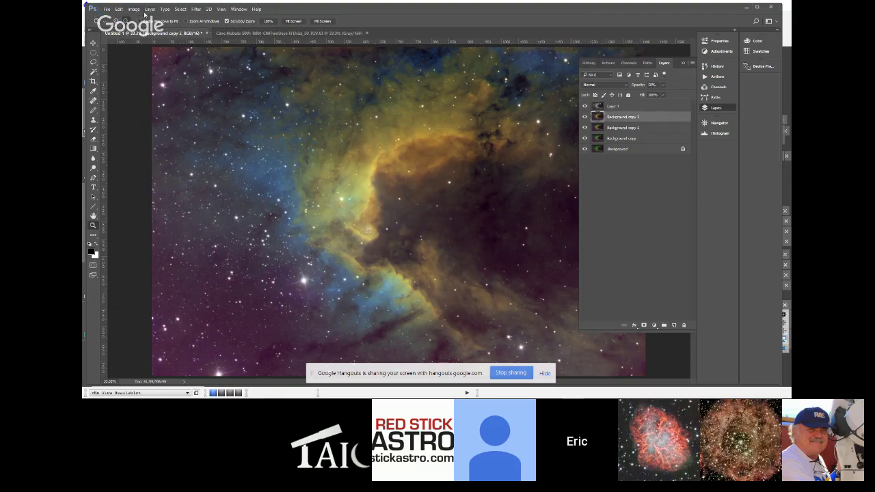
pyautogui.click(149, 10)
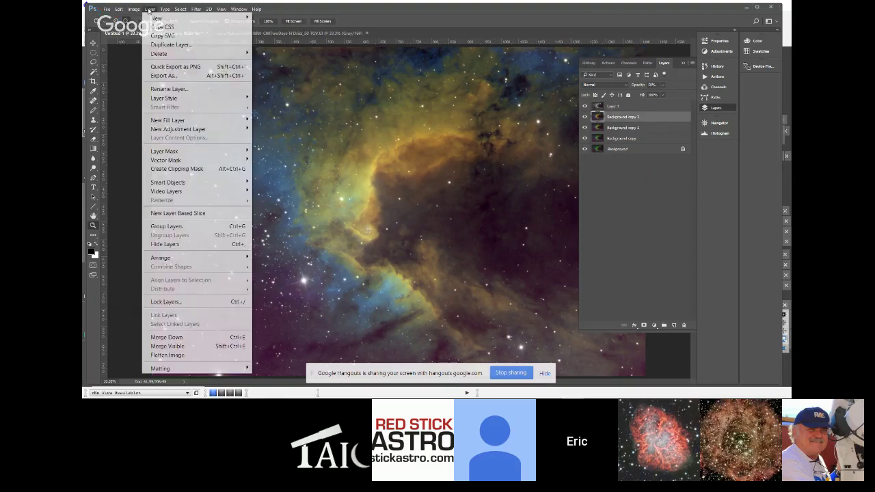
pyautogui.moveTo(202, 130)
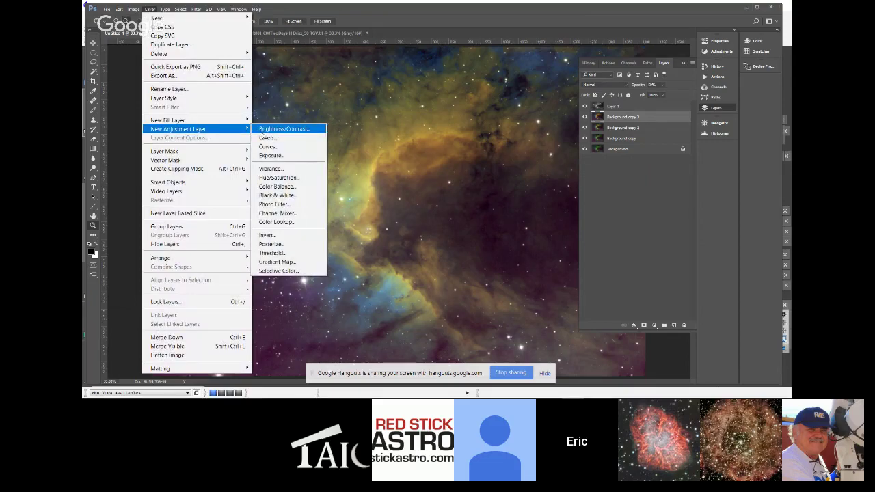
pyautogui.click(272, 178)
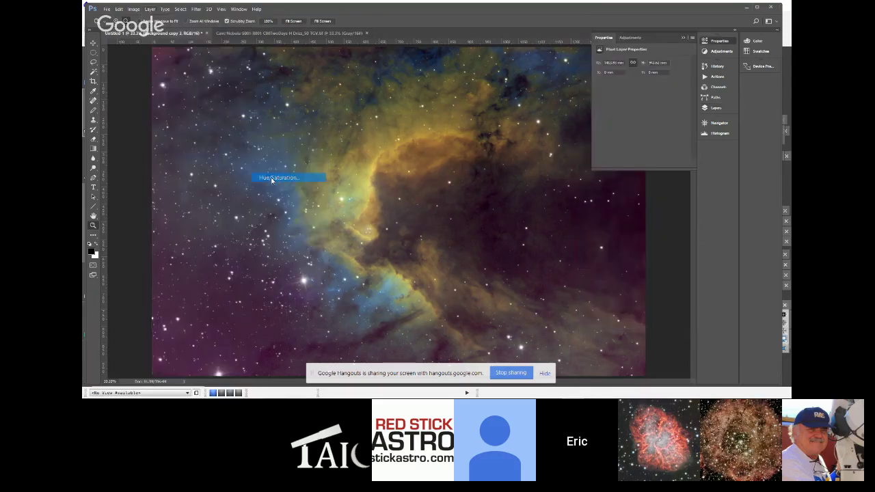
pyautogui.click(499, 126)
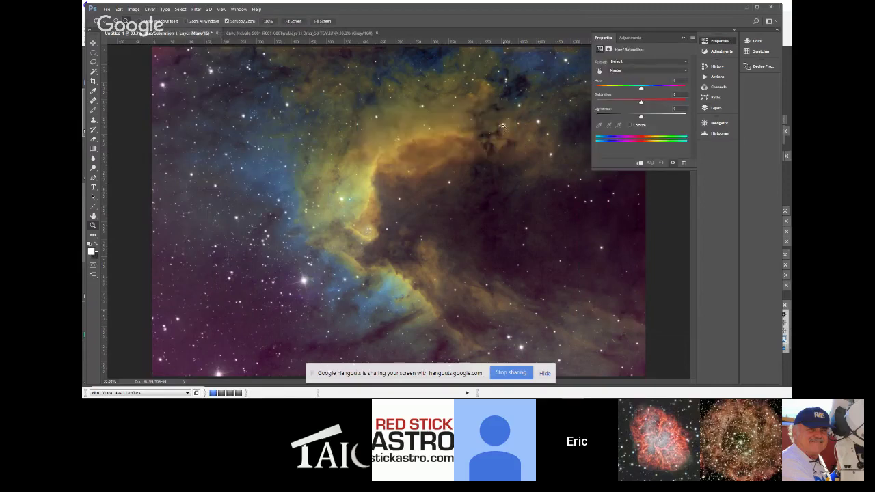
pyautogui.click(672, 94)
pyautogui.write('3')
pyautogui.click(682, 40)
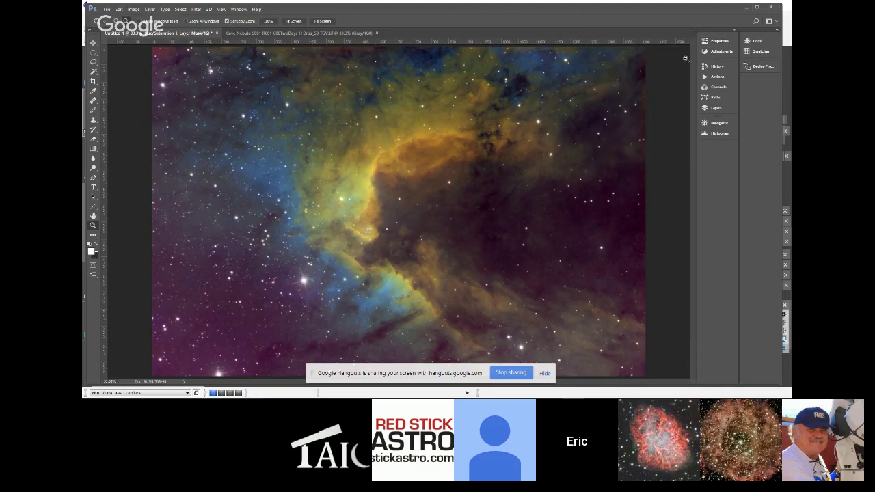
# Step: Select the Luminosity-blended Layer 1 above the Hue/Saturation adjustment
pyautogui.click(716, 109)
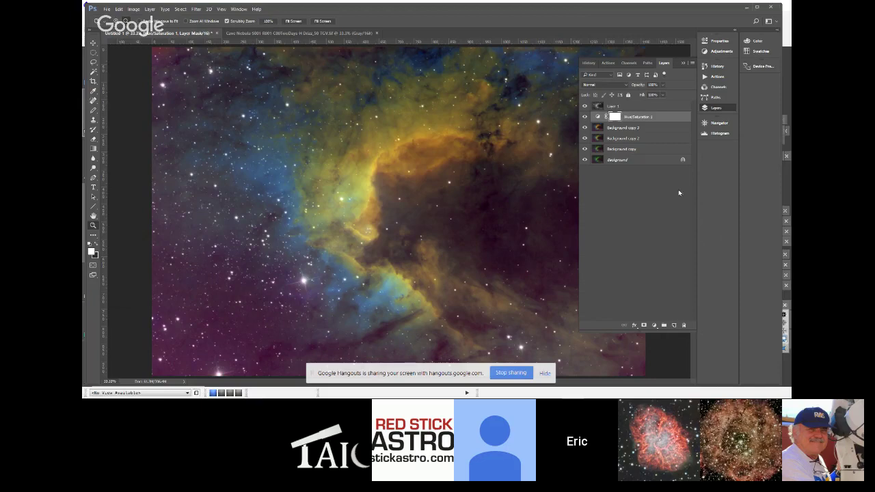
pyautogui.click(627, 105)
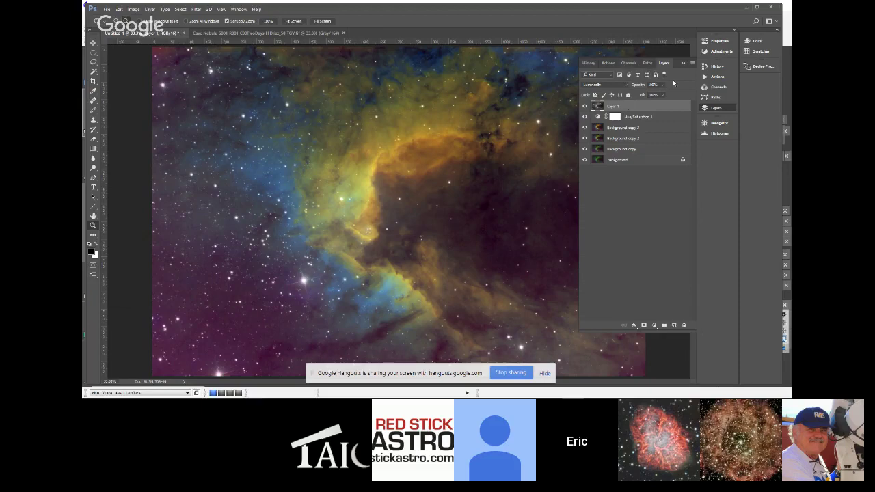
pyautogui.click(684, 63)
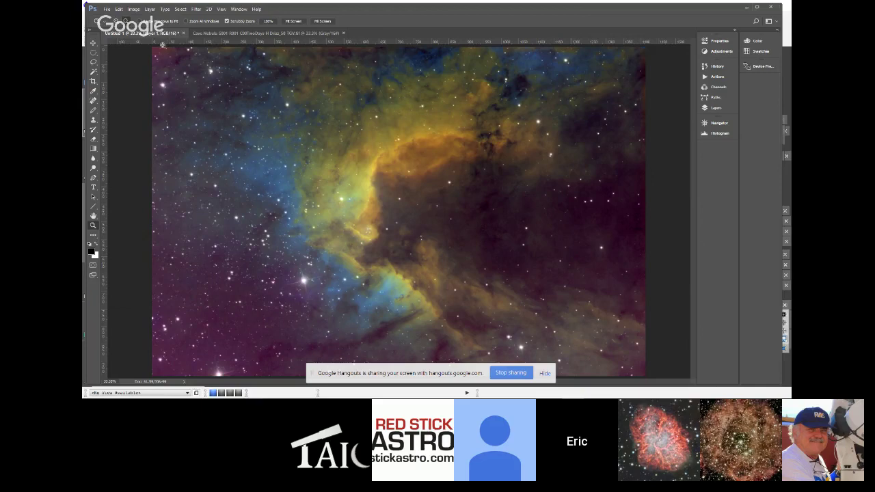
# Step: Close the H image and the Untitled-1 composite, discarding the changes
pyautogui.click(222, 33)
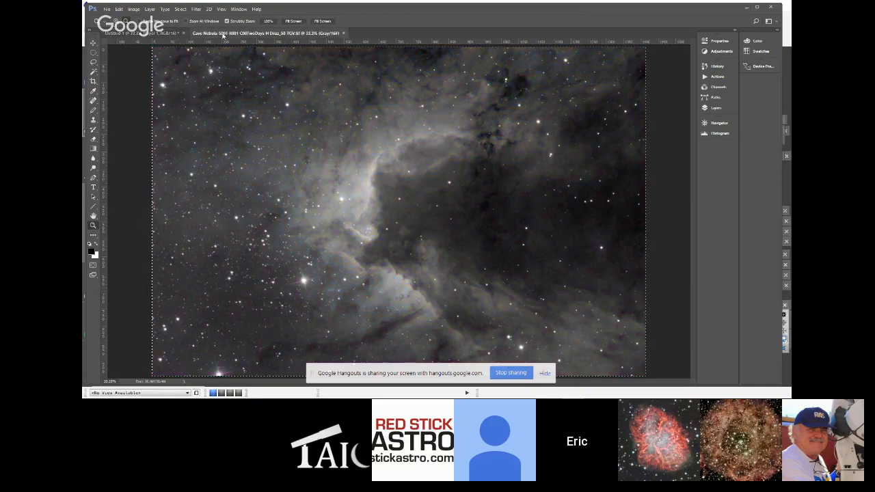
pyautogui.click(345, 33)
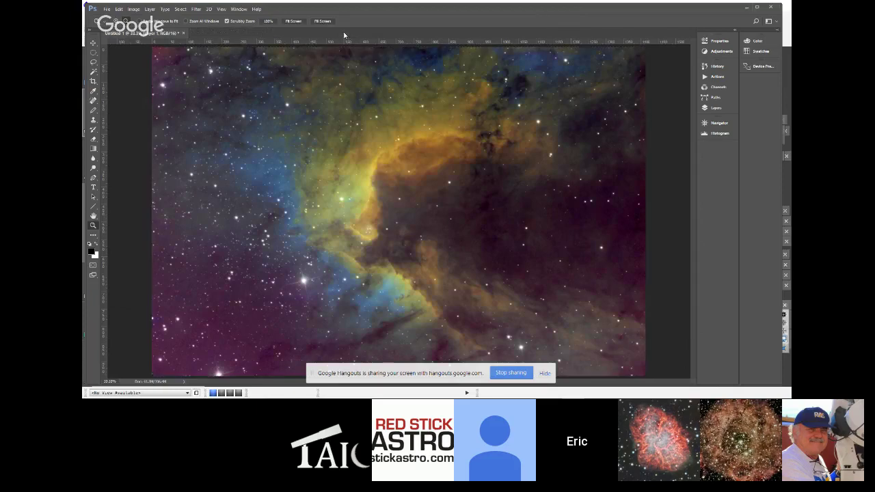
pyautogui.click(184, 33)
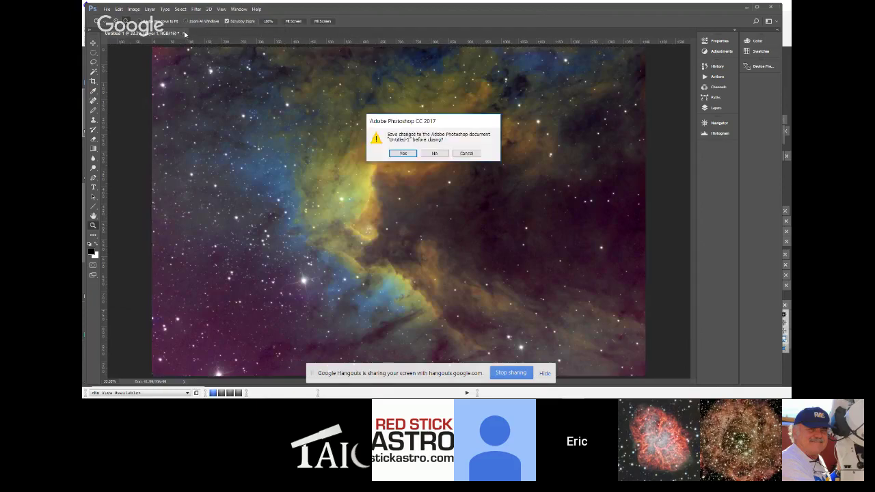
pyautogui.click(434, 153)
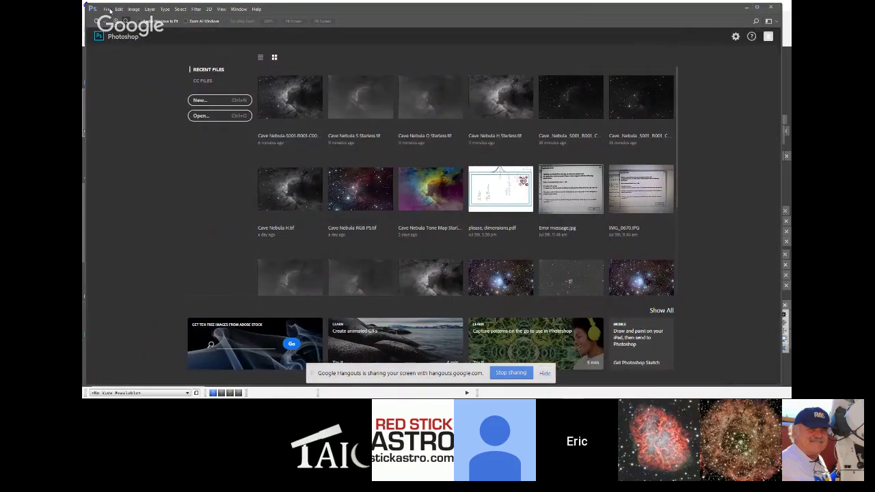
# Step: Open the Cave Nebula H Starless image from the Processed tifs 2 folder
pyautogui.click(247, 116)
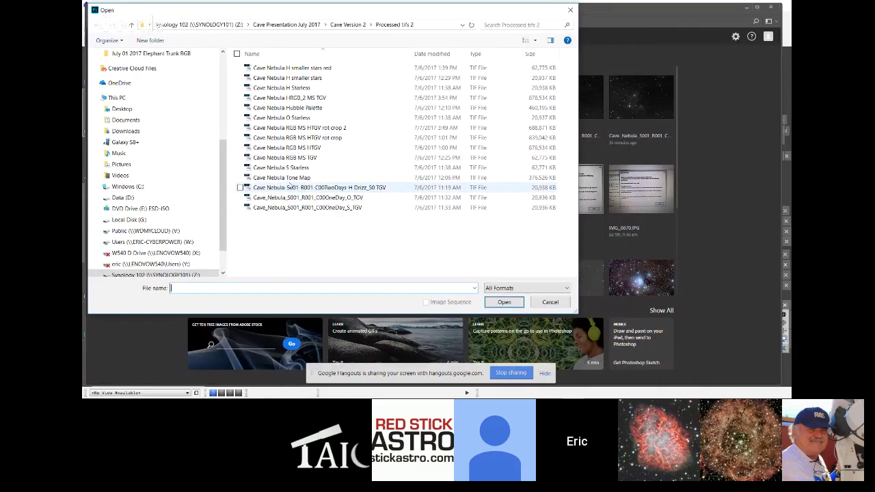
pyautogui.click(286, 88)
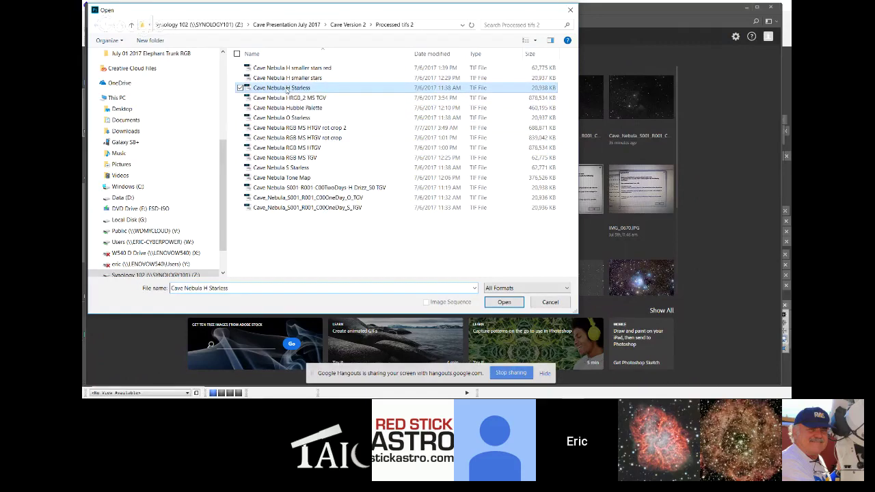
pyautogui.doubleClick(286, 88)
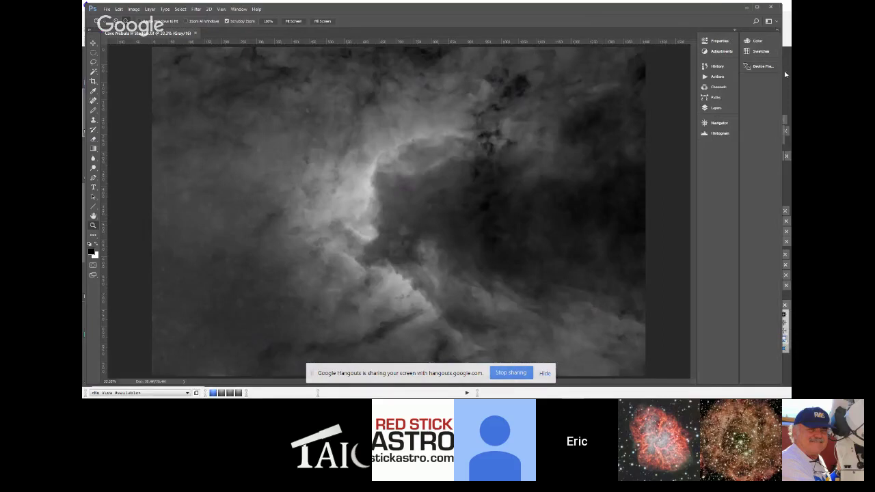
# Step: Switch to PixInsight and clear the workspace by collapsing the TGVDenoise window and hiding the Process Console
pyautogui.hotkey('alt', 'Tab')
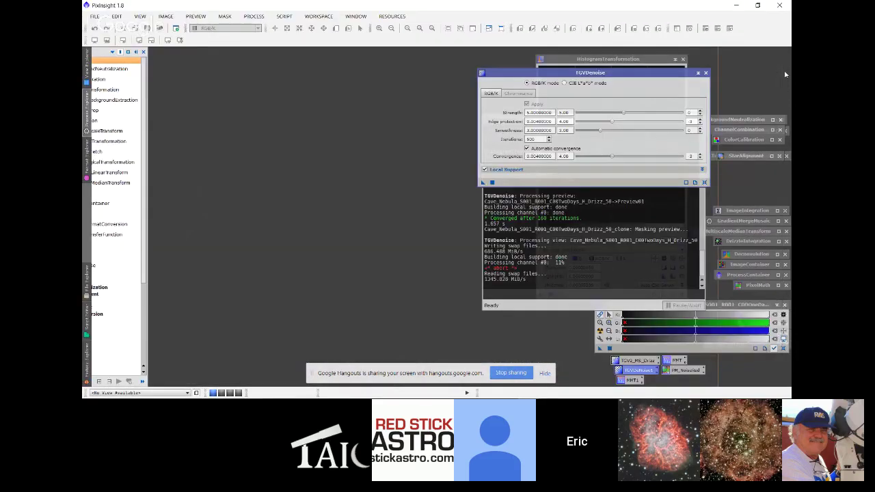
pyautogui.click(697, 73)
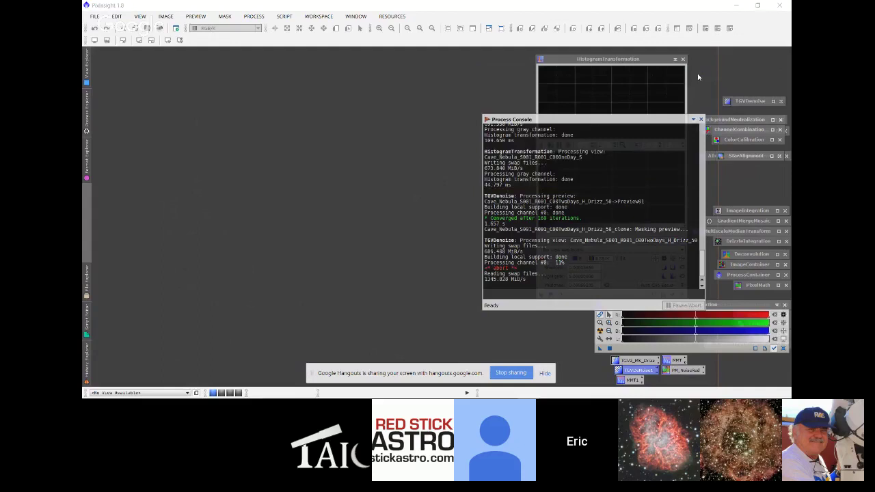
pyautogui.click(700, 119)
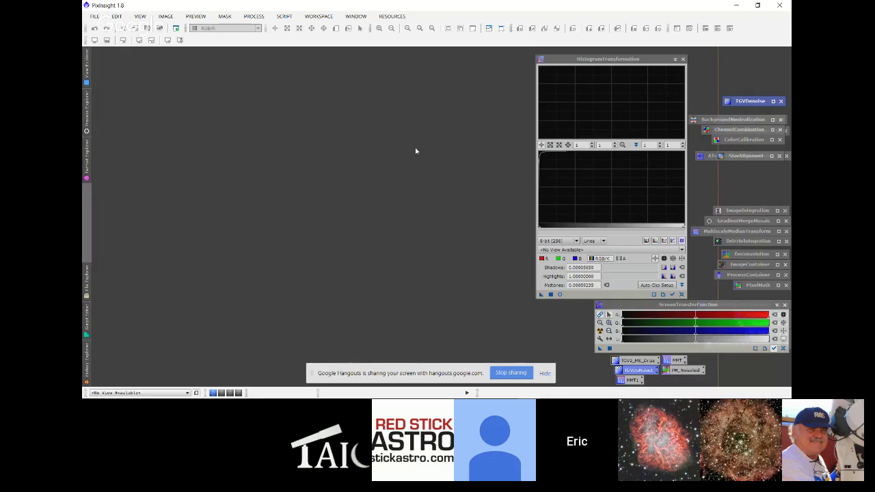
# Step: Open the Cave Nebula-B, Cave Nebula-G and Cave Nebula-R FITS files from the Cave Version 2 folder and hide the Process Console
pyautogui.doubleClick(415, 151)
pyautogui.click(95, 17)
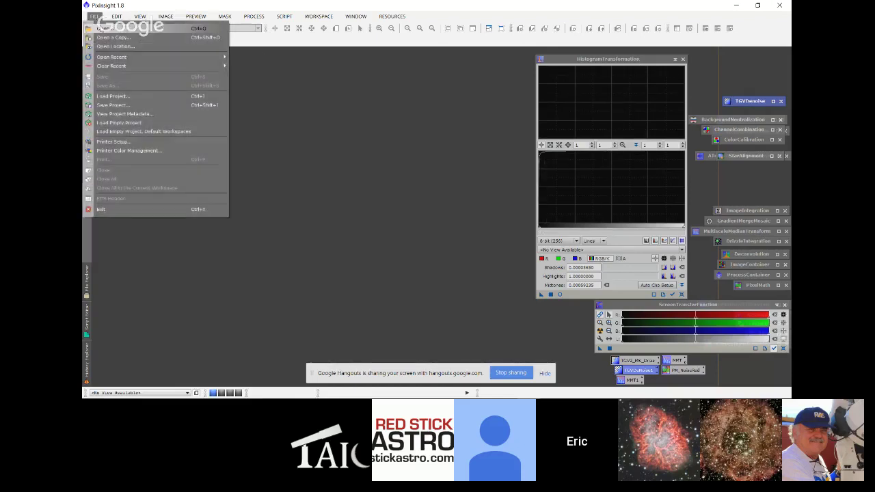
pyautogui.click(95, 17)
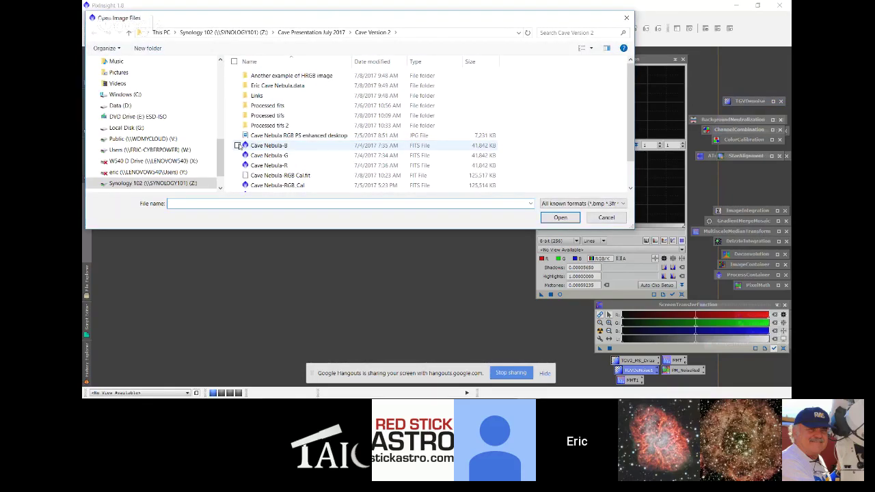
pyautogui.moveTo(238, 145); pyautogui.dragTo(241, 166)
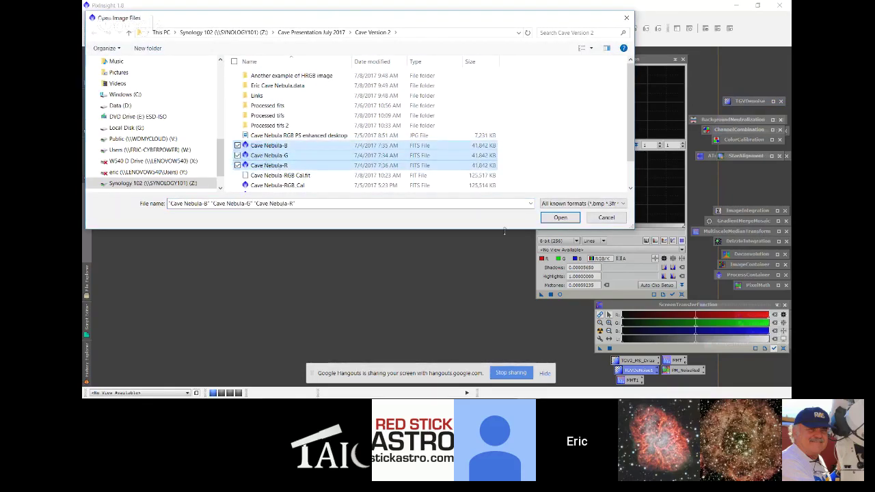
pyautogui.click(560, 218)
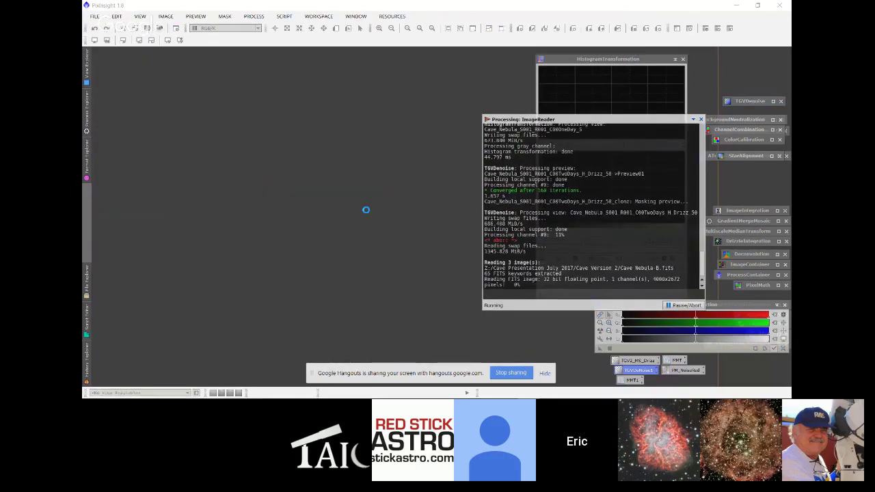
pyautogui.click(700, 121)
pyautogui.click(701, 121)
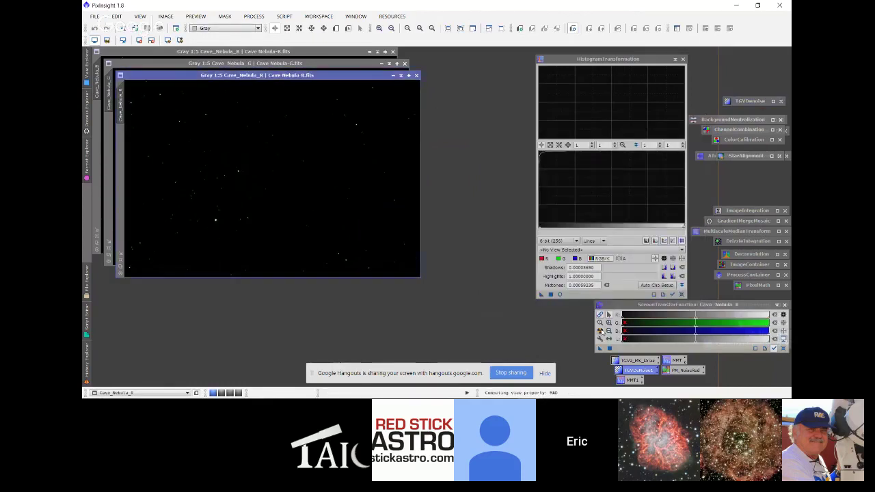
# Step: Apply an automatic screen stretch to the R, G and B images in turn, and bring the R image to the front
pyautogui.click(600, 331)
pyautogui.hotkey('ctrl', 'Tab')
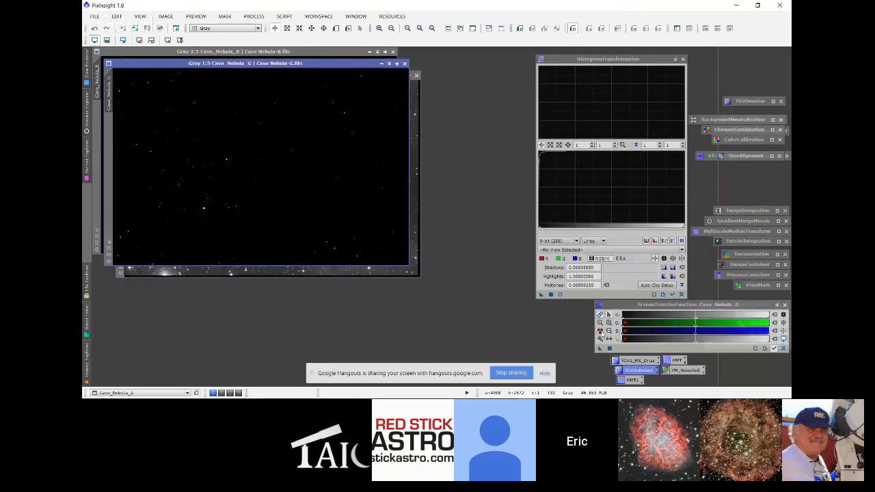
pyautogui.click(603, 331)
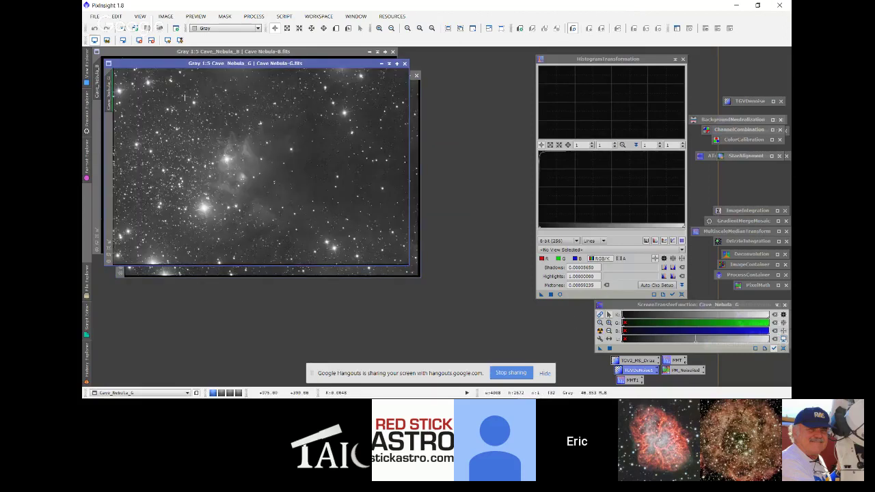
pyautogui.hotkey('ctrl', 'Tab')
pyautogui.click(601, 332)
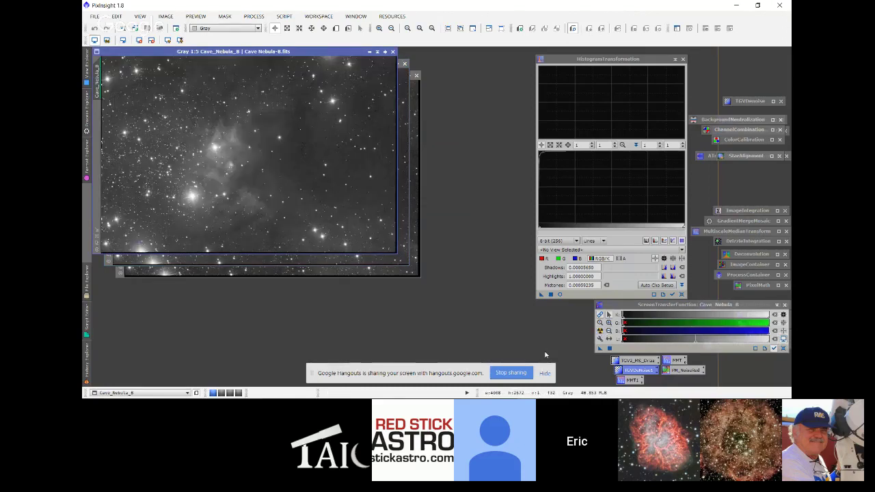
pyautogui.click(405, 192)
pyautogui.click(412, 204)
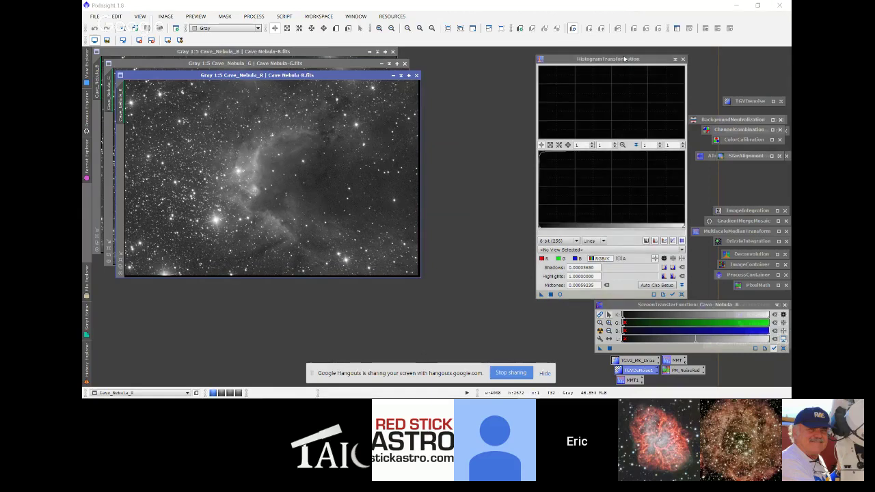
# Step: Combine Cave_Nebula_R, Cave_Nebula_G and Cave_Nebula_B into a new RGB image with ChannelCombination
pyautogui.moveTo(624, 59); pyautogui.dragTo(627, 52)
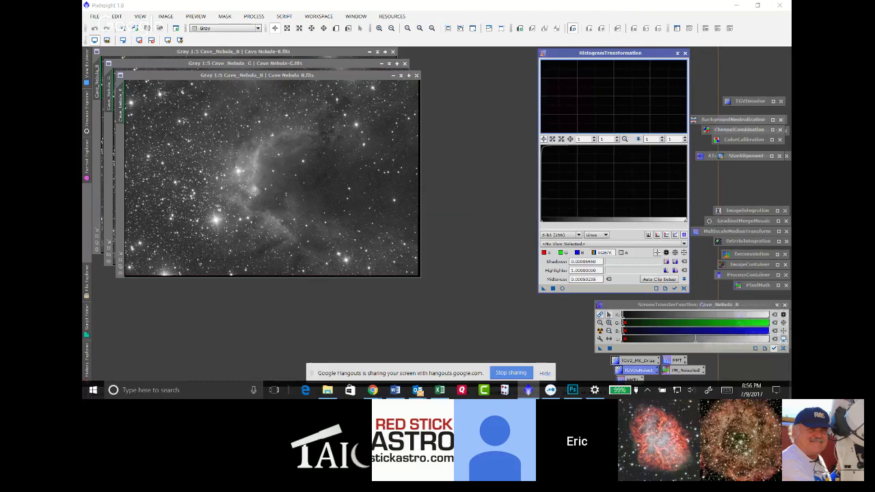
pyautogui.click(86, 103)
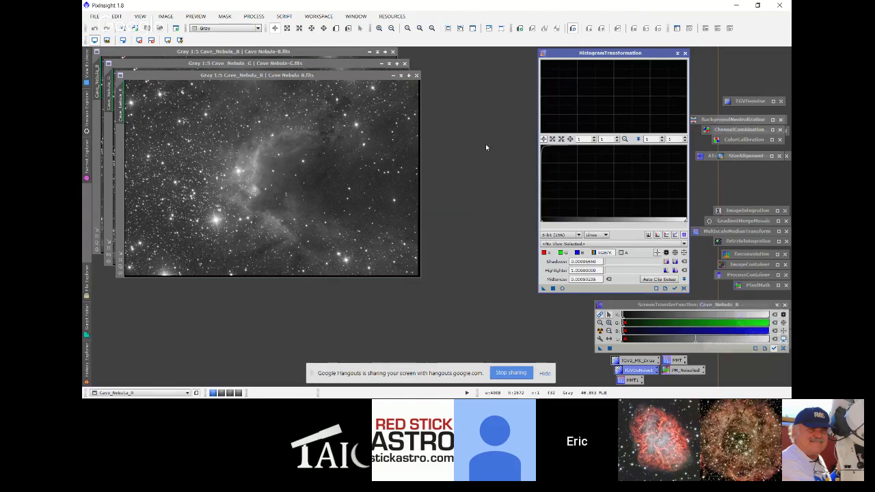
pyautogui.doubleClick(737, 133)
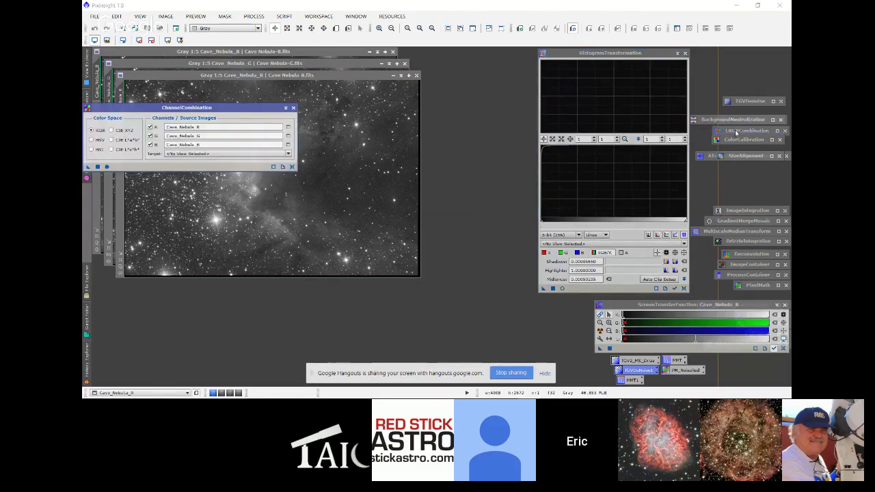
pyautogui.moveTo(136, 113); pyautogui.dragTo(501, 70)
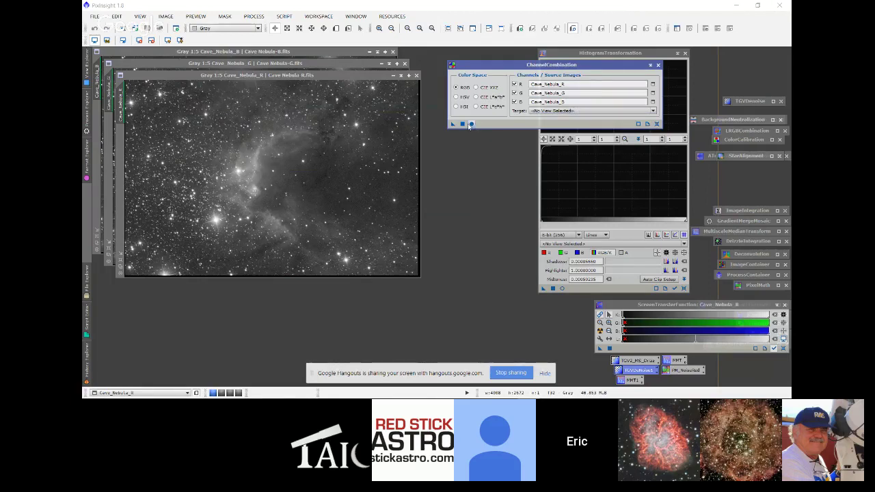
pyautogui.click(470, 125)
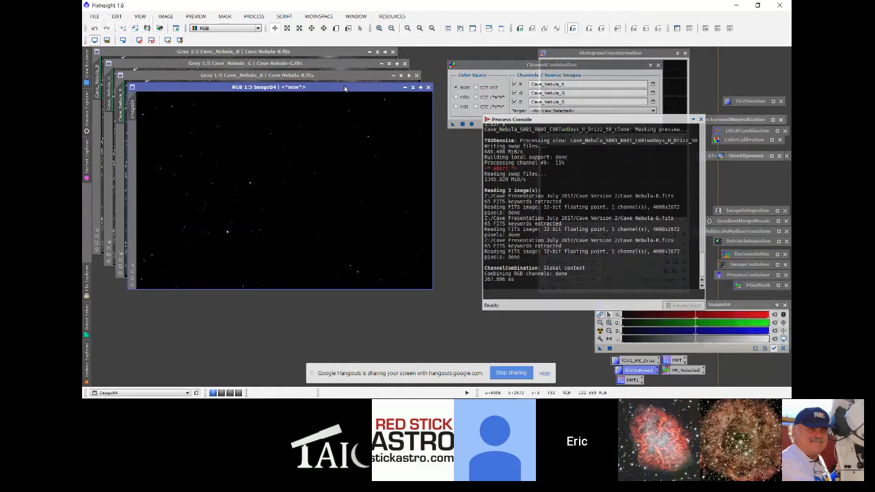
# Step: Close the three source channel images and auto-stretch the screen display of the combined RGB image, clearing the console and ChannelCombination window away
pyautogui.click(416, 76)
pyautogui.click(405, 63)
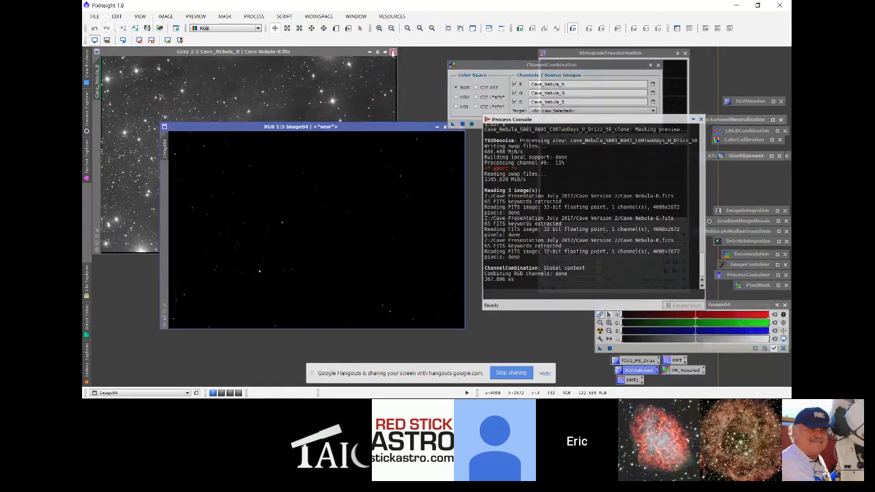
pyautogui.click(392, 51)
pyautogui.moveTo(237, 73); pyautogui.dragTo(235, 66)
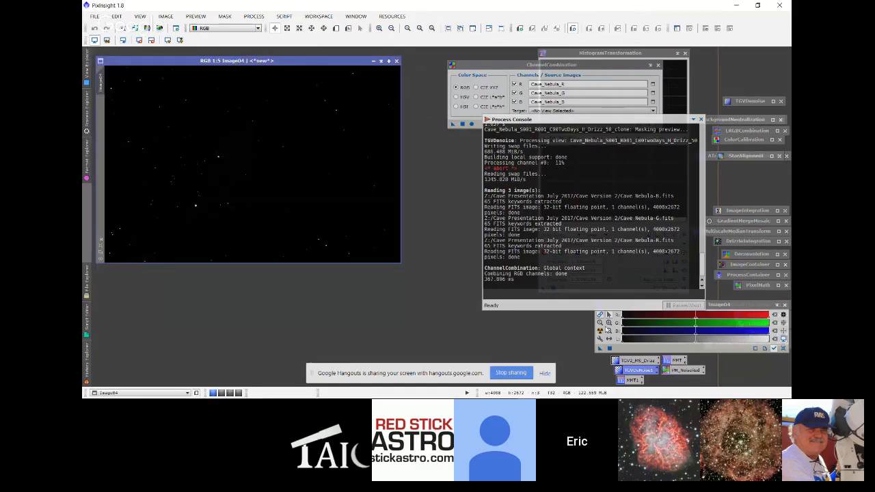
pyautogui.click(599, 330)
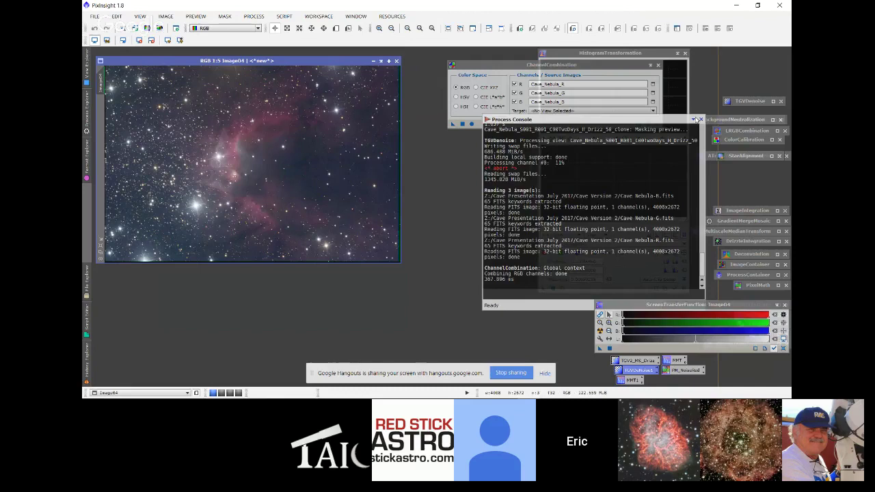
pyautogui.click(698, 120)
pyautogui.moveTo(647, 66); pyautogui.dragTo(647, 72)
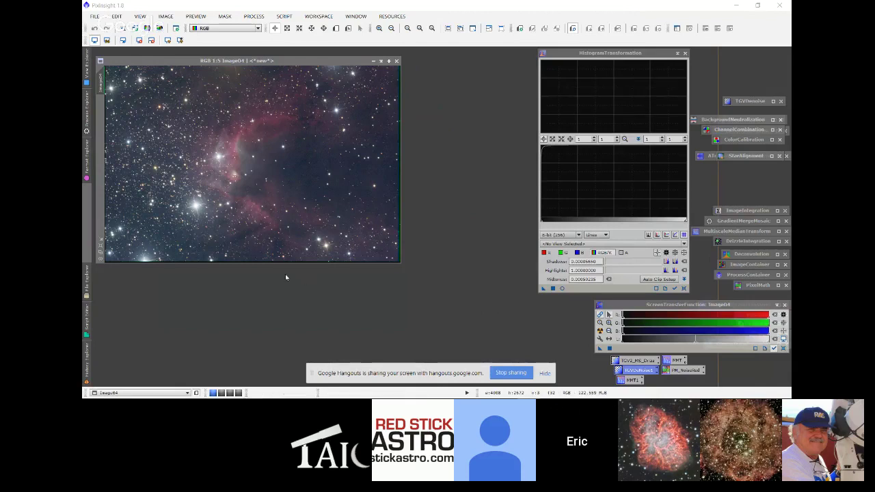
# Step: Define a small preview over a nebula-free patch of background sky in the upper-left star field of the RGB image
pyautogui.click(135, 106)
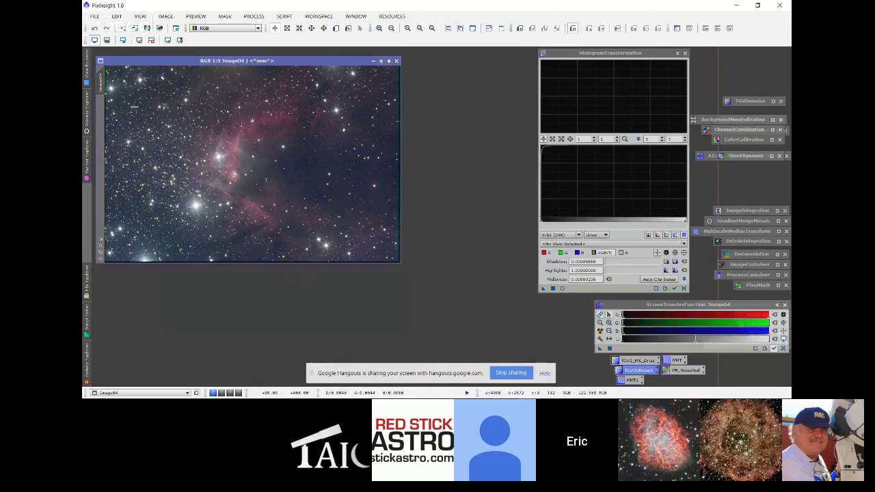
pyautogui.click(379, 28)
pyautogui.click(379, 28)
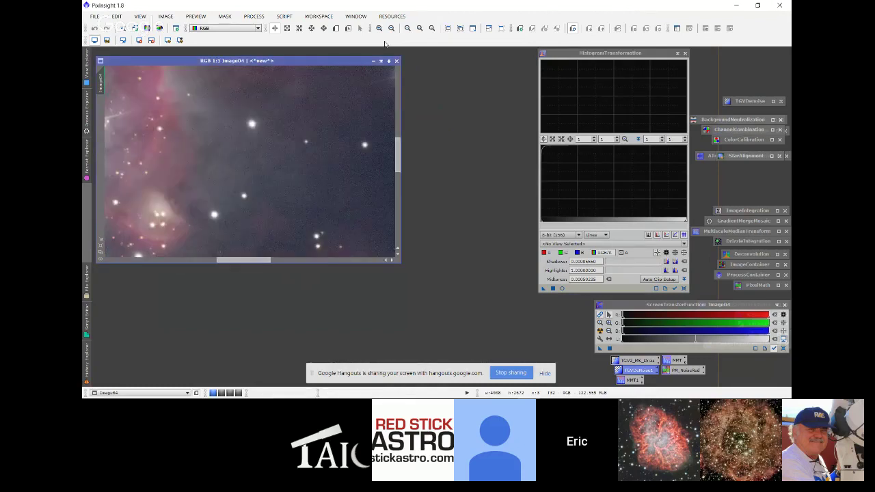
pyautogui.click(323, 28)
pyautogui.moveTo(205, 95); pyautogui.dragTo(478, 212)
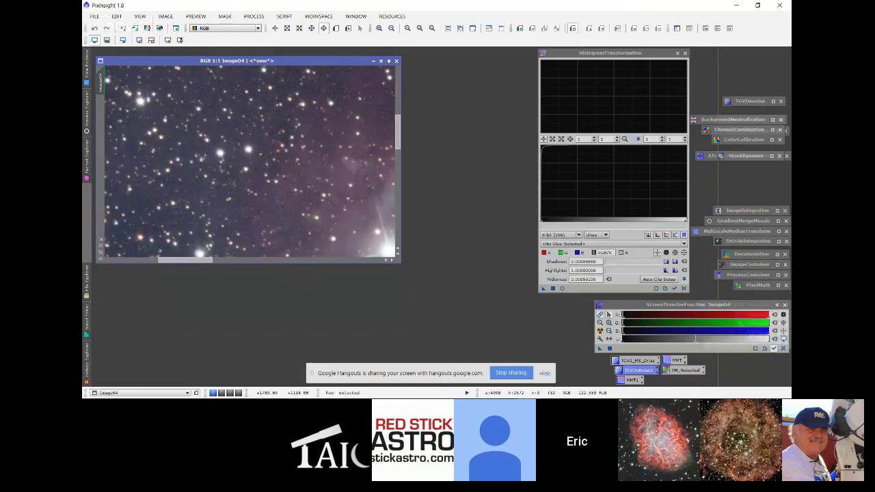
pyautogui.moveTo(109, 75); pyautogui.dragTo(187, 111)
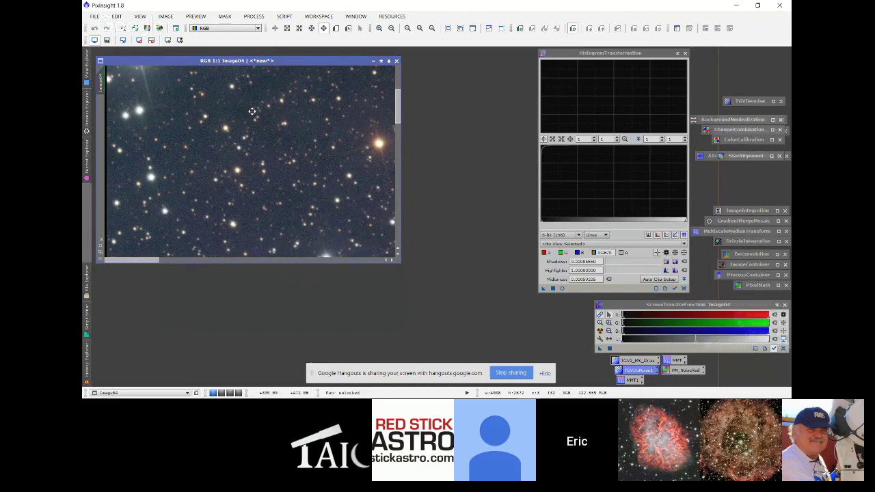
pyautogui.moveTo(252, 110); pyautogui.dragTo(254, 143)
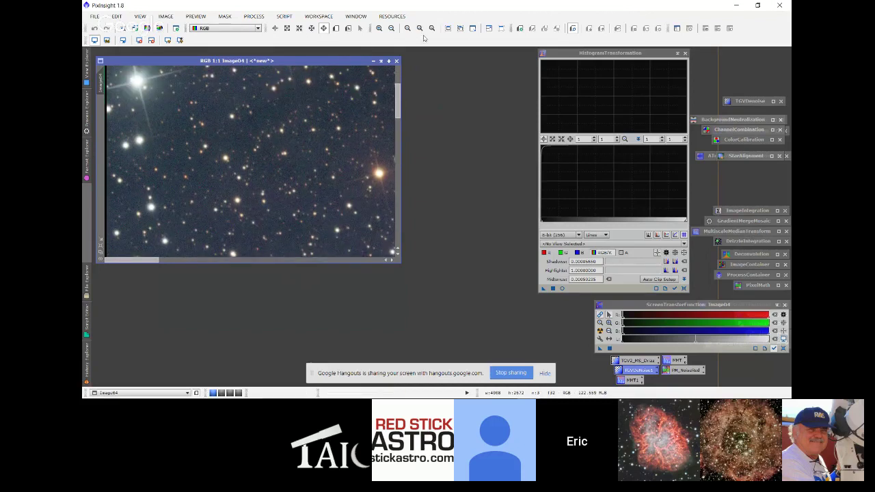
pyautogui.click(335, 29)
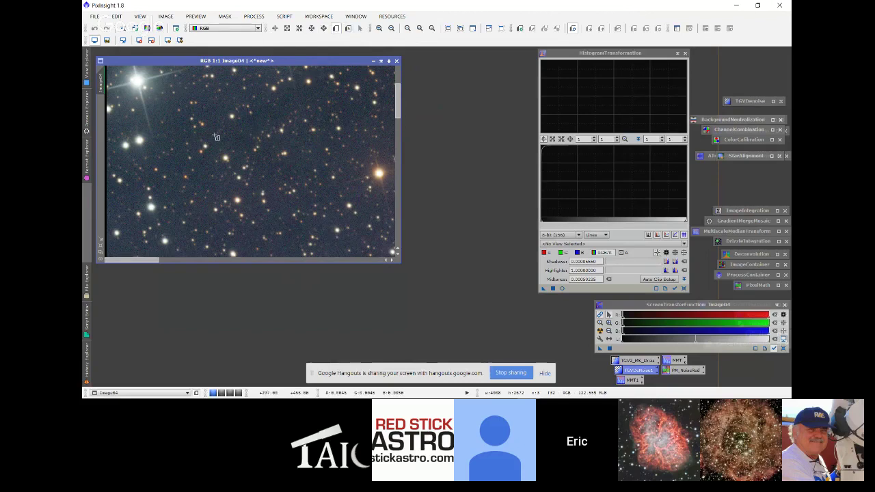
pyautogui.moveTo(214, 137); pyautogui.dragTo(250, 154)
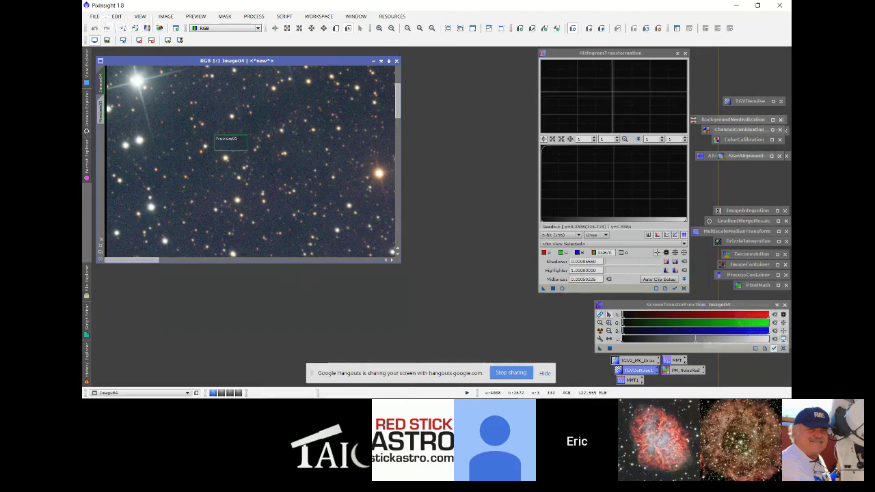
# Step: Apply BackgroundNeutralization to the RGB image, using its Preview01 as the reference image
pyautogui.doubleClick(740, 121)
pyautogui.moveTo(296, 97); pyautogui.dragTo(517, 81)
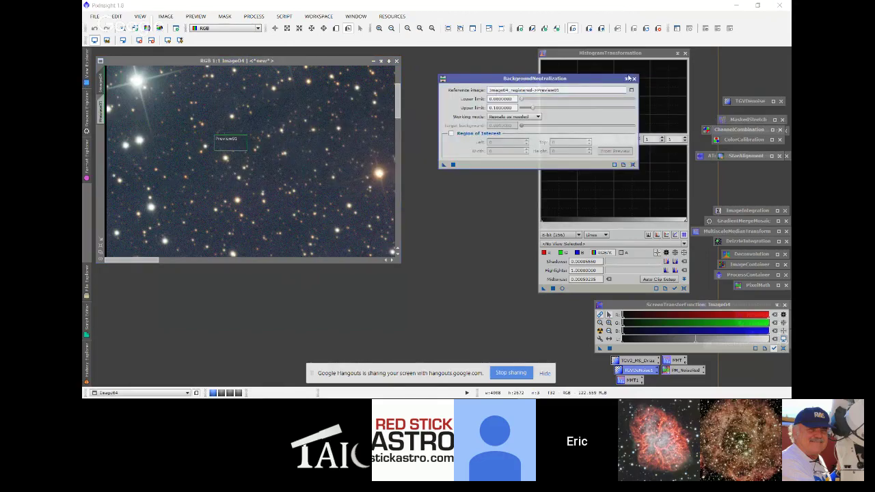
pyautogui.click(631, 90)
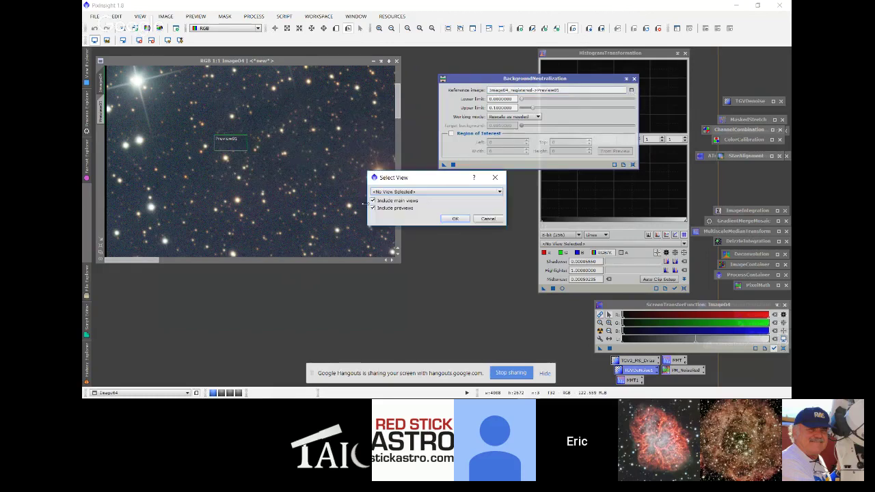
pyautogui.click(429, 194)
pyautogui.click(415, 210)
pyautogui.click(454, 219)
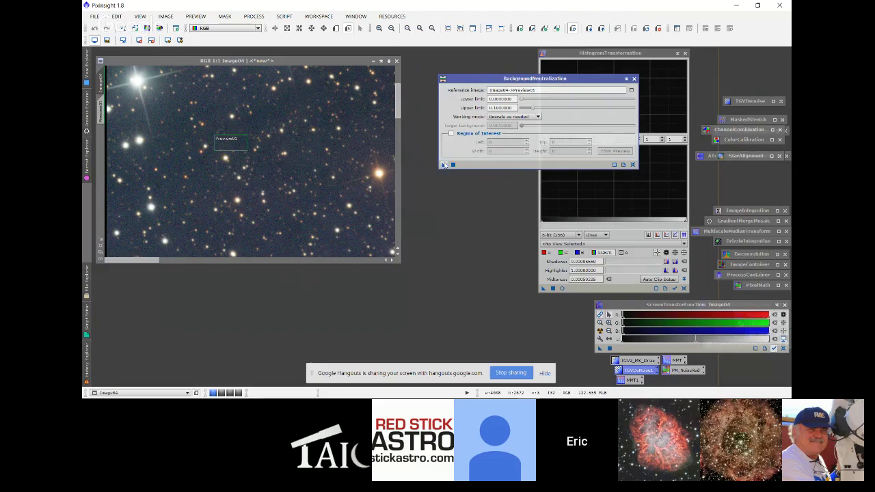
pyautogui.moveTo(444, 165); pyautogui.dragTo(314, 134)
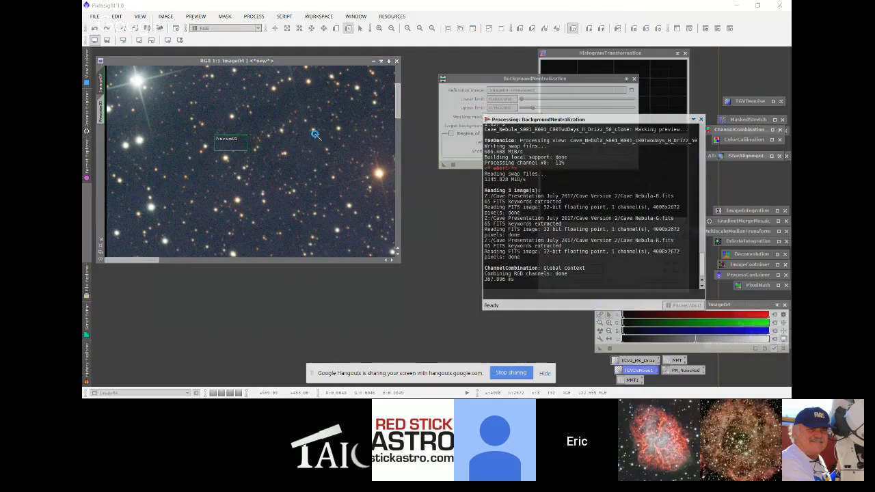
# Step: Reapply an automatic screen stretch to the neutralized RGB image and enlarge it to show more of the nebula
pyautogui.click(151, 40)
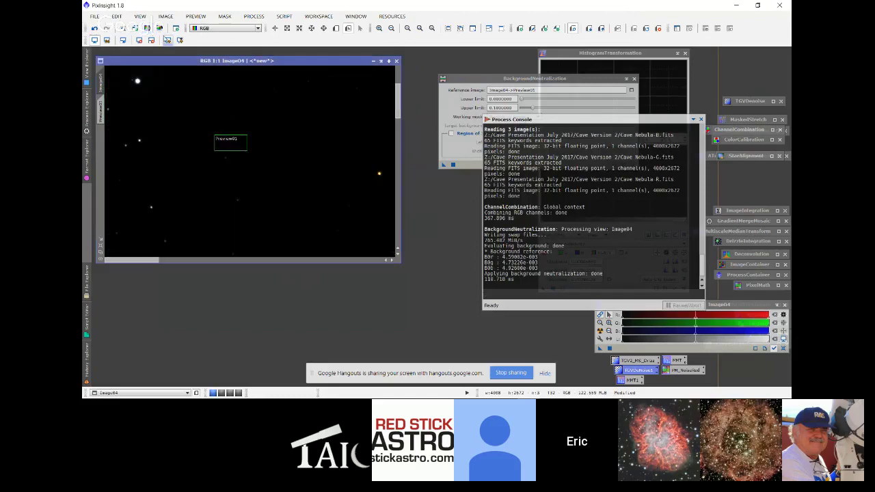
pyautogui.click(180, 39)
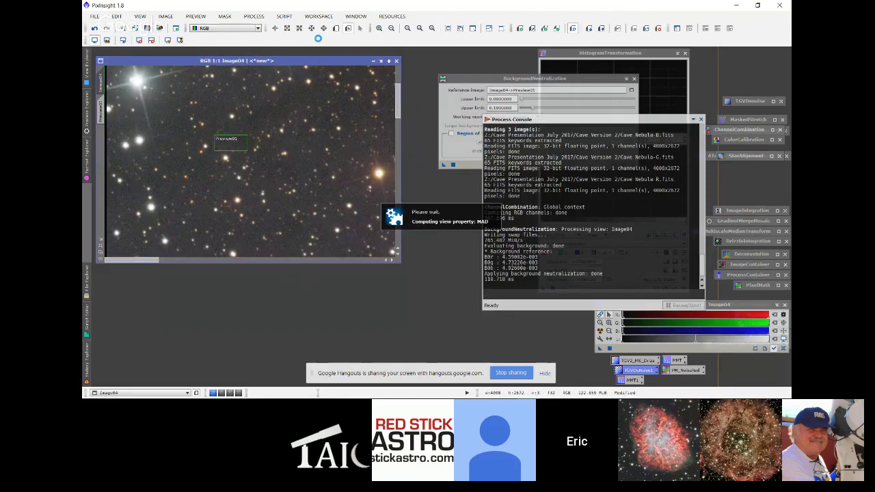
pyautogui.click(448, 28)
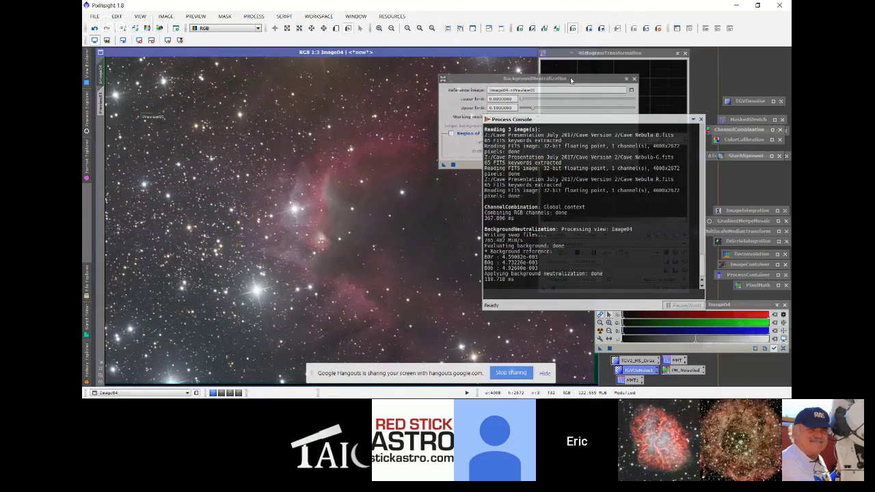
# Step: Put BackgroundNeutralization away, define a second preview covering nearly the whole RGB image, and close the process console
pyautogui.click(627, 79)
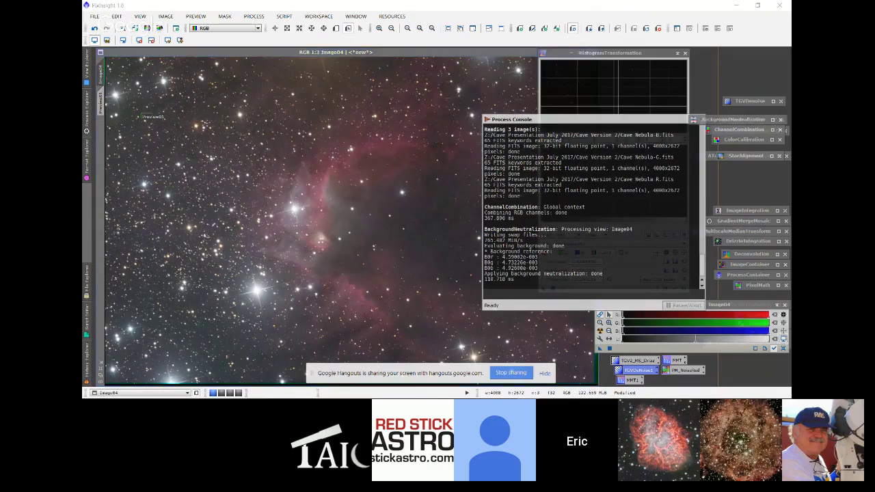
pyautogui.moveTo(616, 123); pyautogui.dragTo(682, 75)
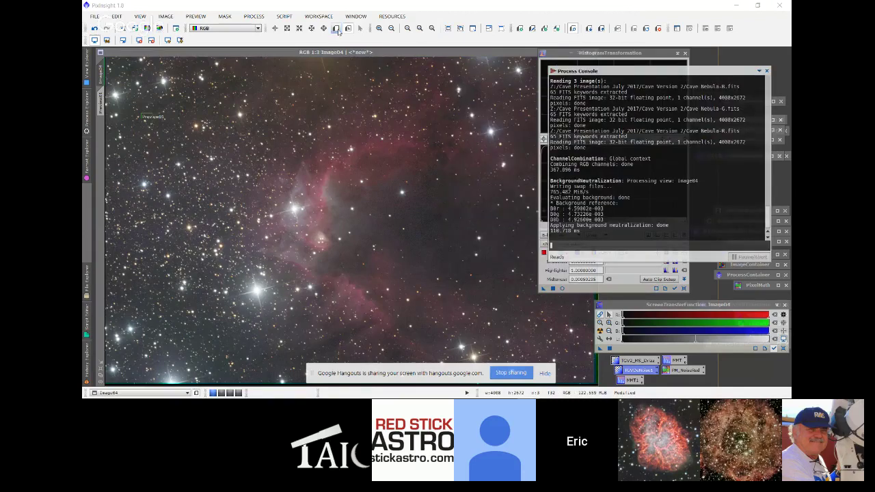
pyautogui.click(228, 67)
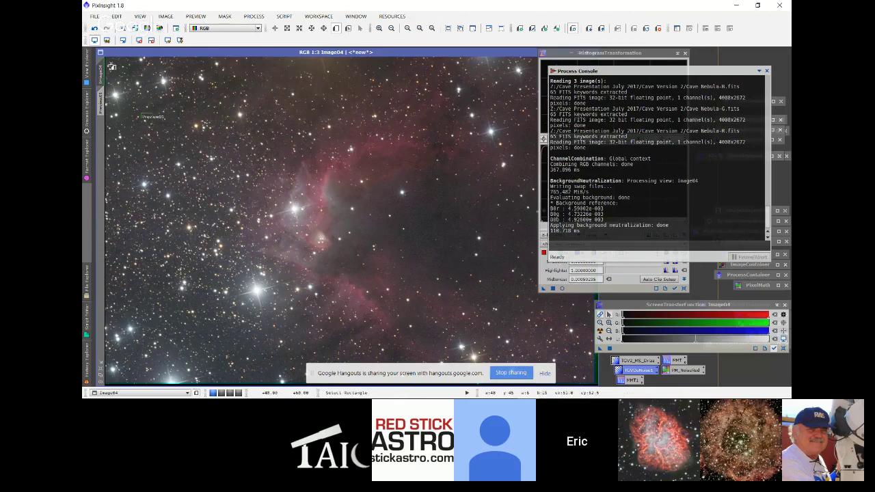
pyautogui.moveTo(109, 62); pyautogui.dragTo(586, 367)
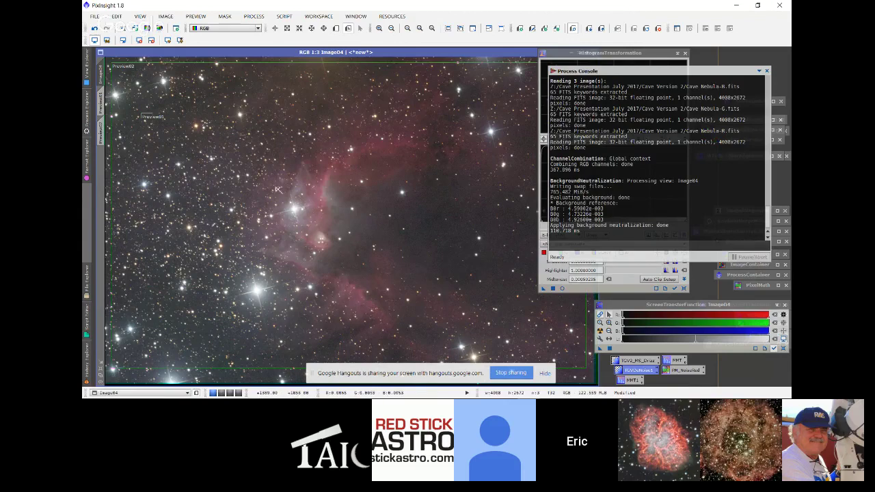
pyautogui.click(766, 71)
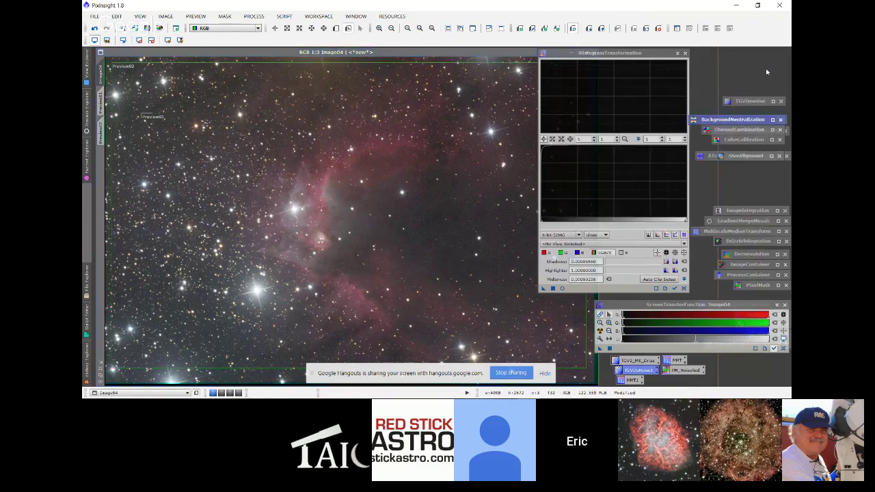
# Step: Bring up ColorCalibration beside the nebula and set its white reference image to Image04's Preview02
pyautogui.doubleClick(735, 141)
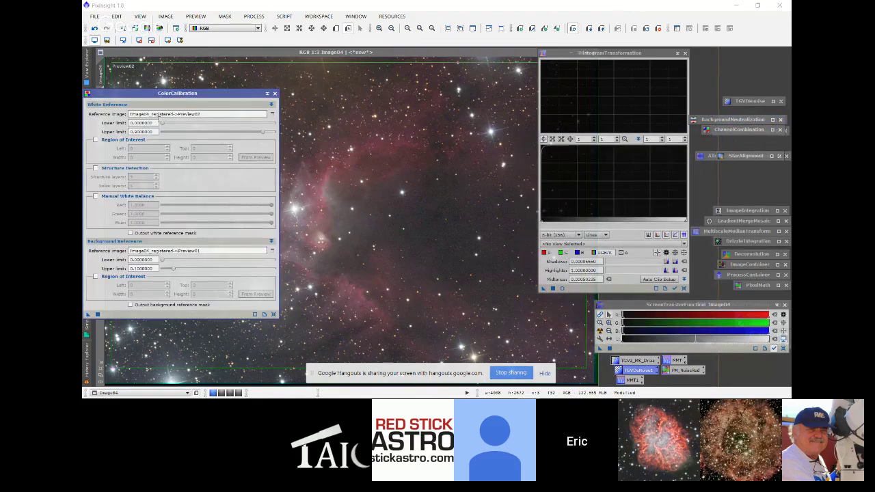
pyautogui.moveTo(156, 97); pyautogui.dragTo(591, 70)
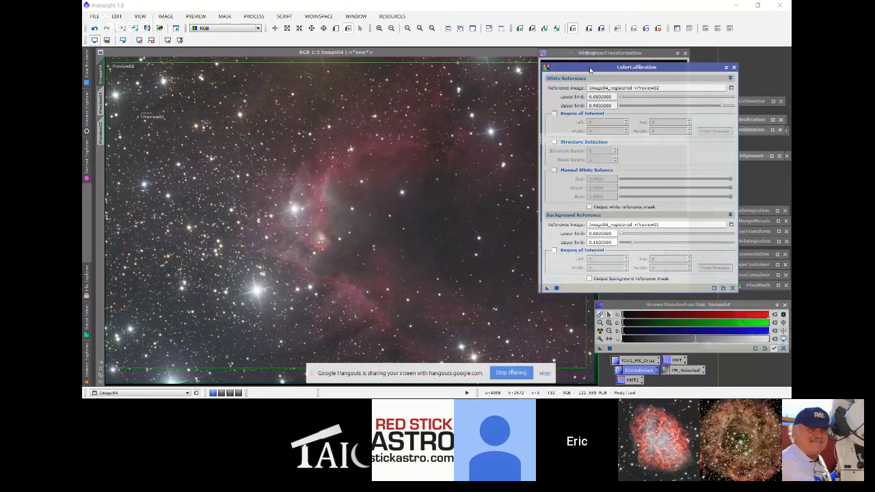
pyautogui.click(731, 90)
pyautogui.click(436, 191)
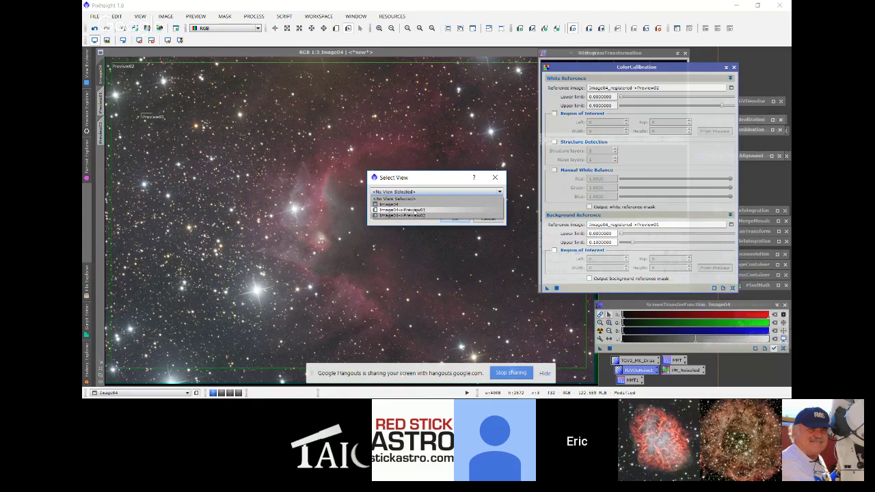
pyautogui.click(417, 215)
pyautogui.click(453, 219)
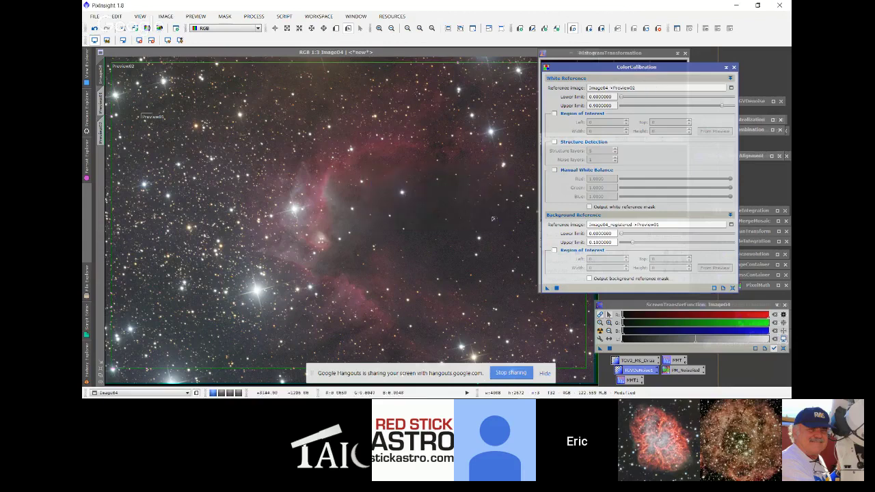
# Step: Set the ColorCalibration background reference to Image04's Preview01 and apply the calibration to the RGB image
pyautogui.click(731, 225)
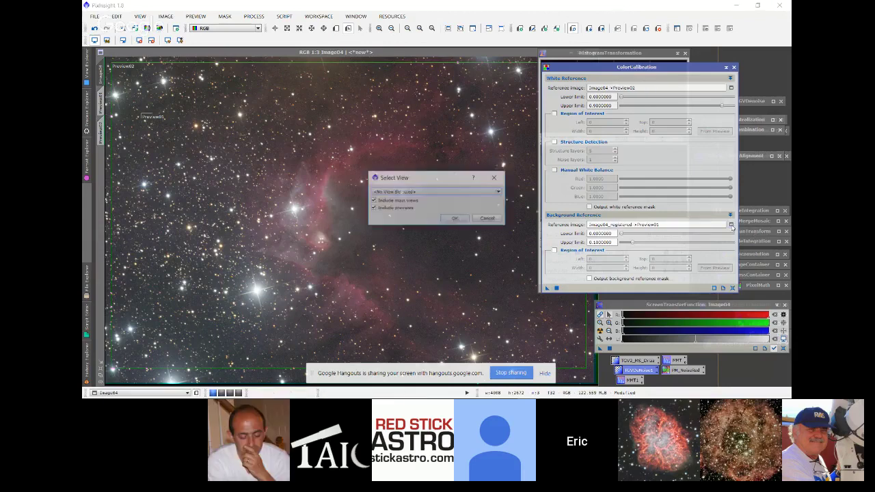
pyautogui.click(436, 192)
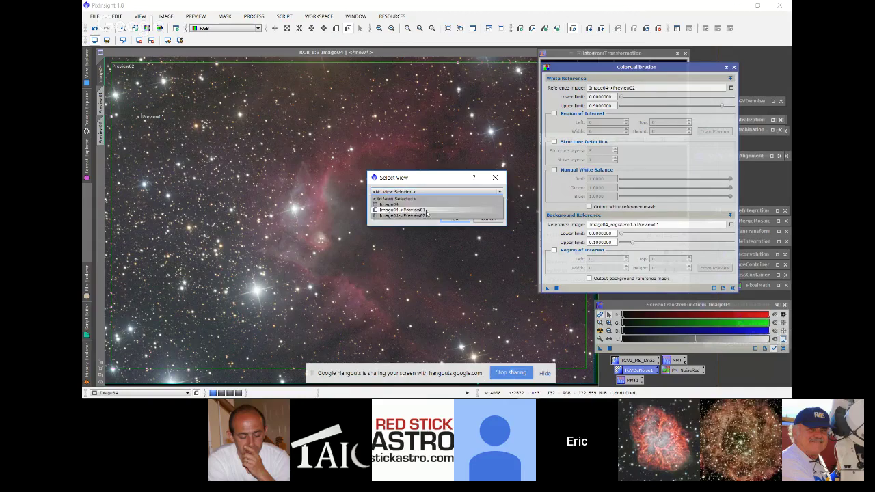
pyautogui.click(432, 216)
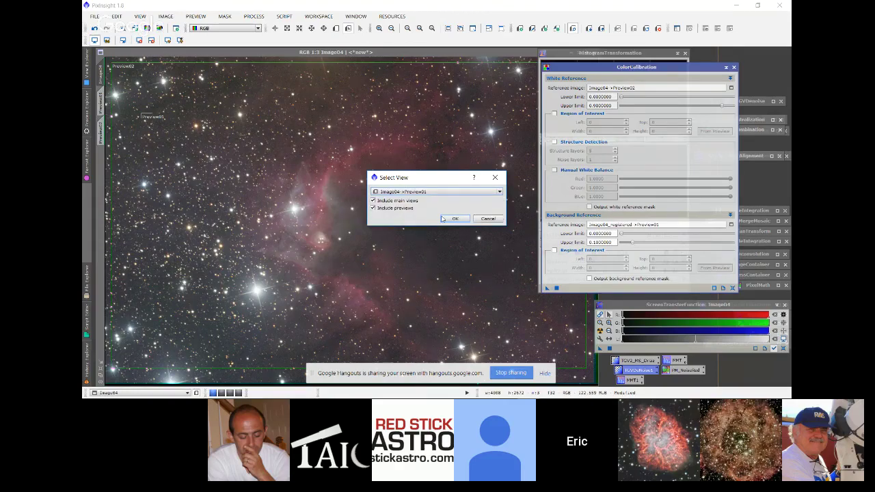
pyautogui.click(453, 218)
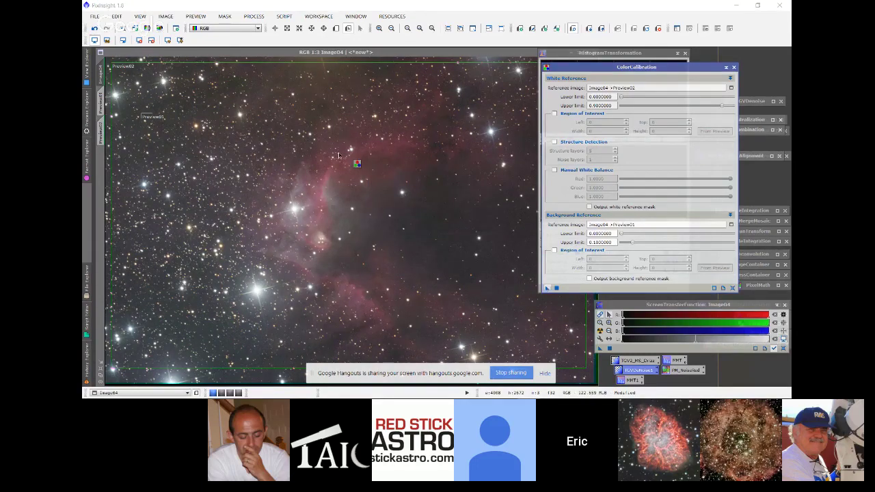
pyautogui.click(548, 288)
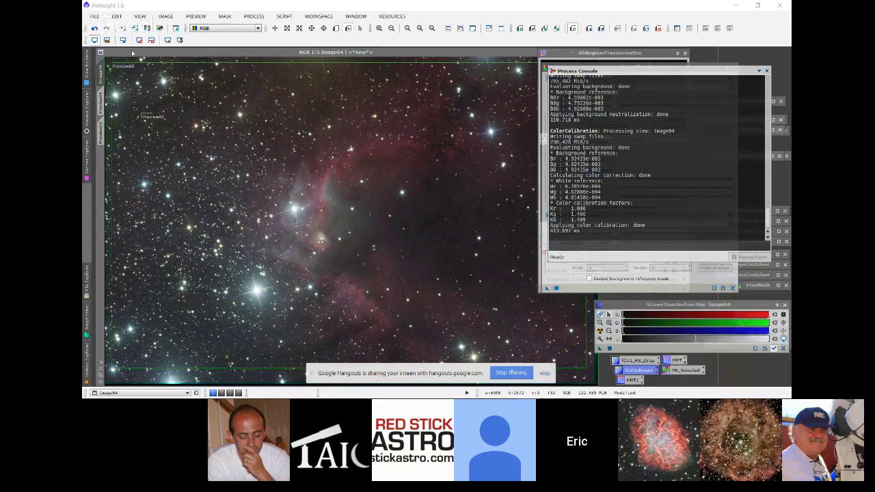
# Step: Reset the RGB image's screen stretch, auto-stretch it again, and put ColorCalibration away
pyautogui.click(151, 40)
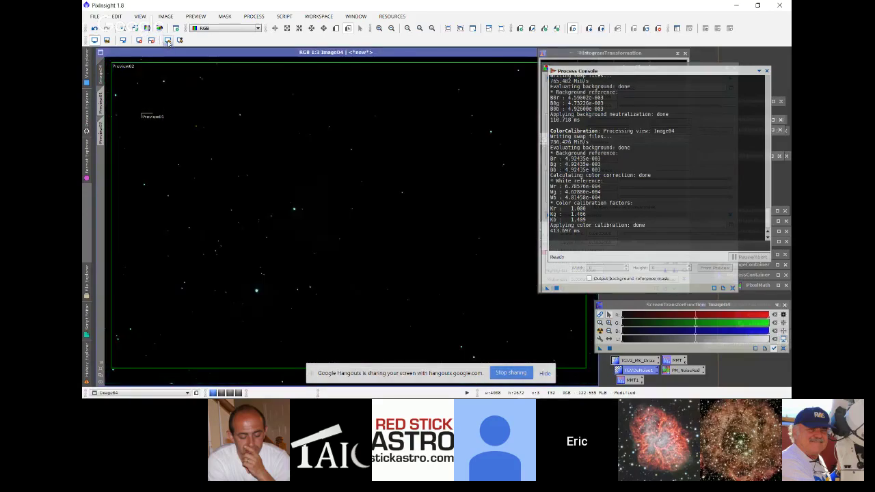
pyautogui.click(168, 39)
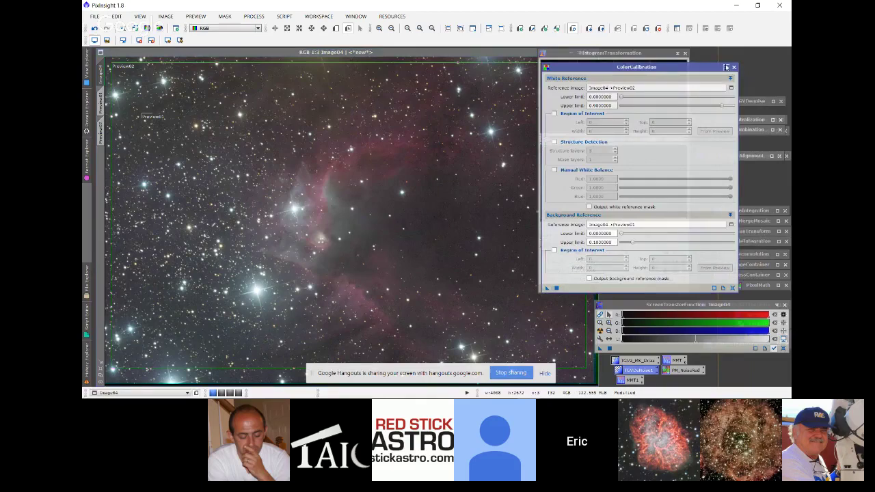
pyautogui.click(733, 67)
# Step: Transfer the screen stretch to HistogramTransformation, apply it permanently to the RGB image, and reset the screen stretch
pyautogui.click(578, 60)
pyautogui.moveTo(578, 61); pyautogui.dragTo(652, 62)
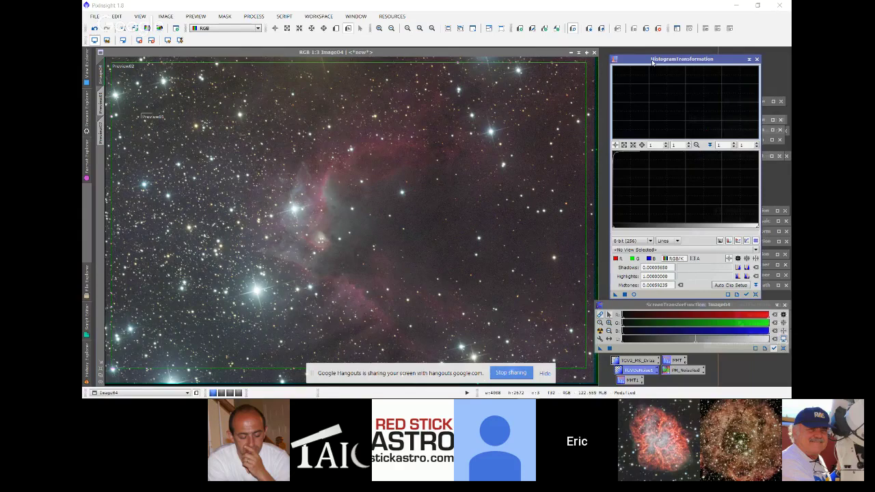
pyautogui.click(599, 349)
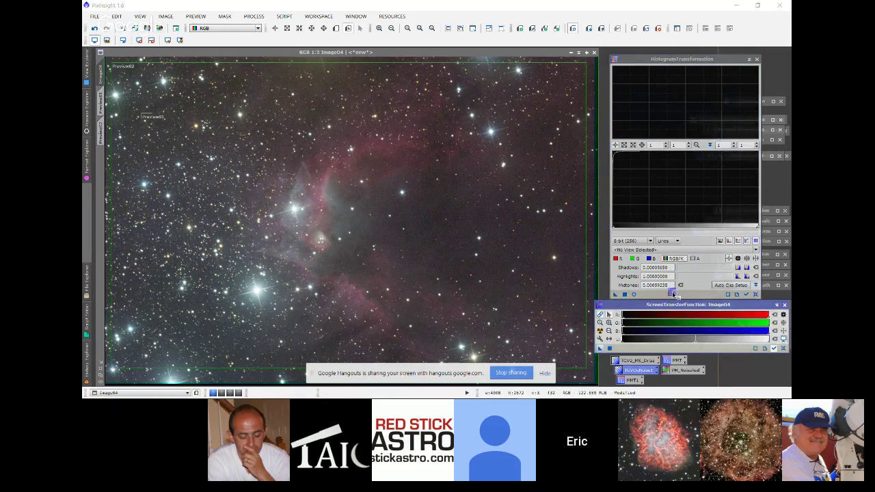
pyautogui.moveTo(673, 292); pyautogui.dragTo(673, 294)
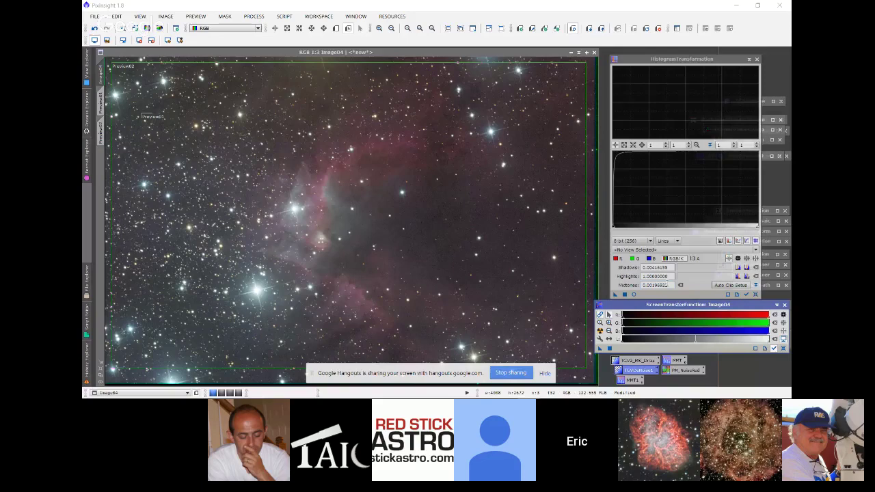
pyautogui.click(617, 297)
pyautogui.moveTo(617, 296); pyautogui.dragTo(243, 143)
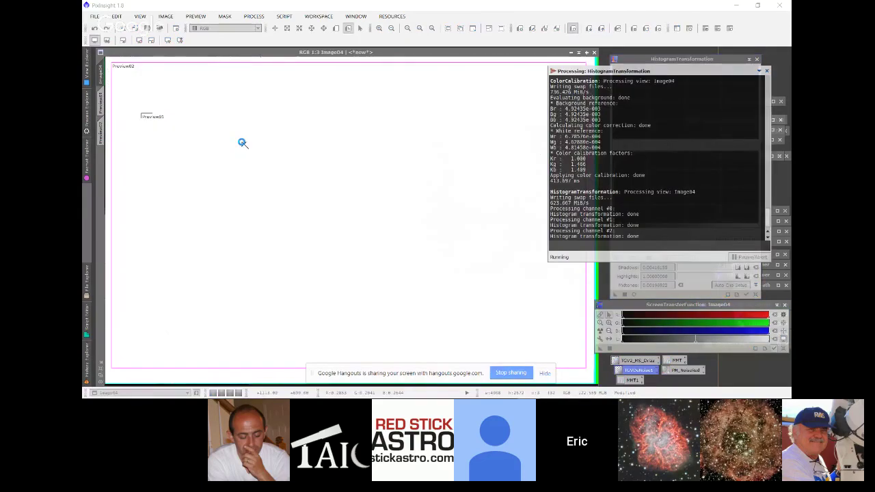
pyautogui.click(181, 40)
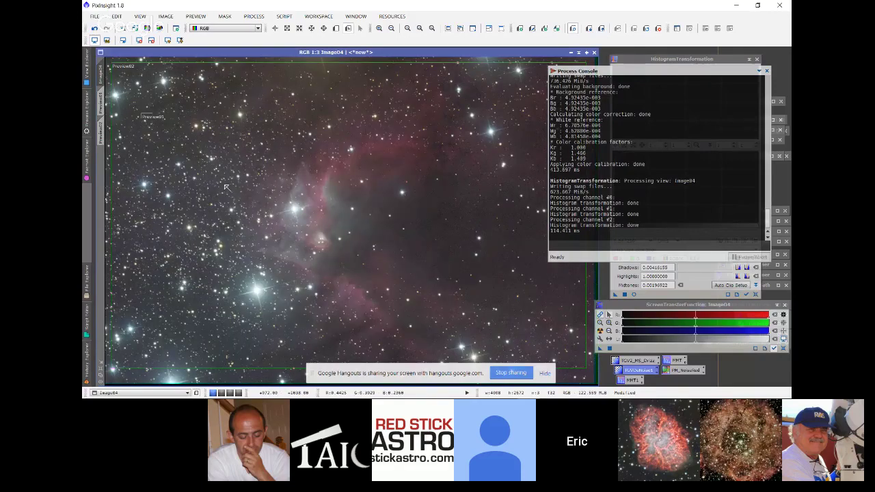
# Step: Delete Preview02 and Preview01 from the stretched RGB image
pyautogui.rightClick(101, 133)
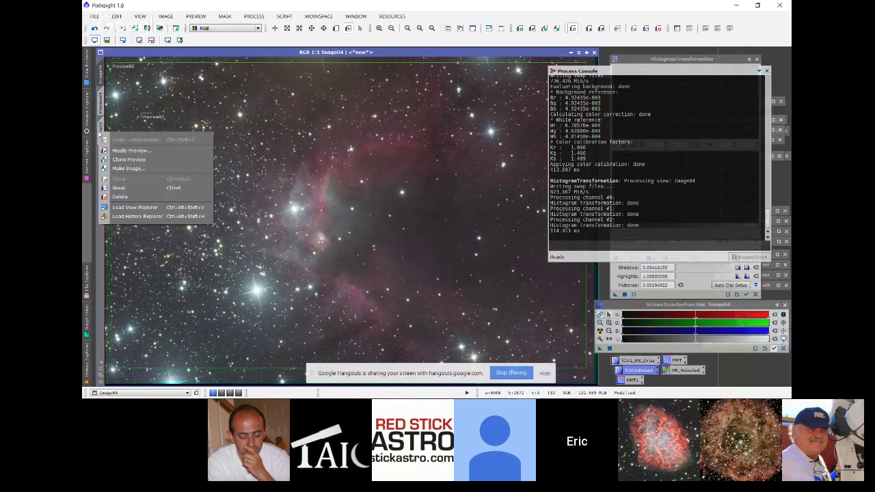
pyautogui.click(121, 196)
pyautogui.moveTo(101, 102)
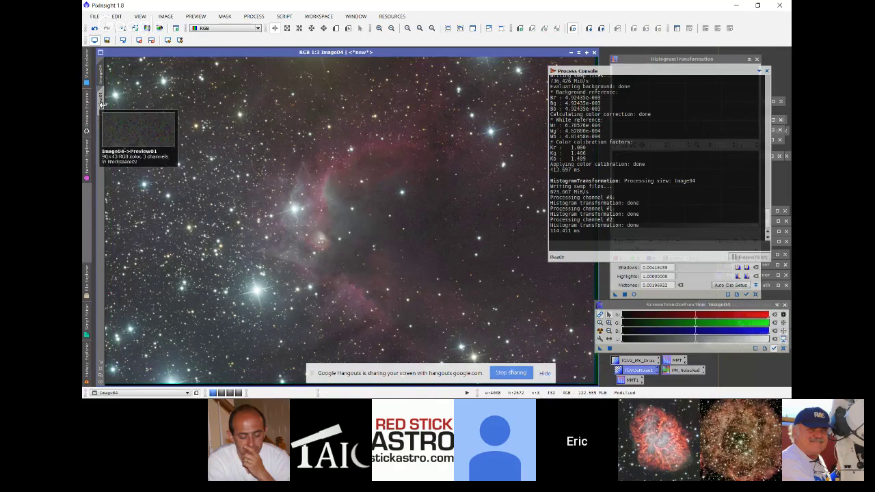
pyautogui.click(101, 102)
pyautogui.rightClick(101, 106)
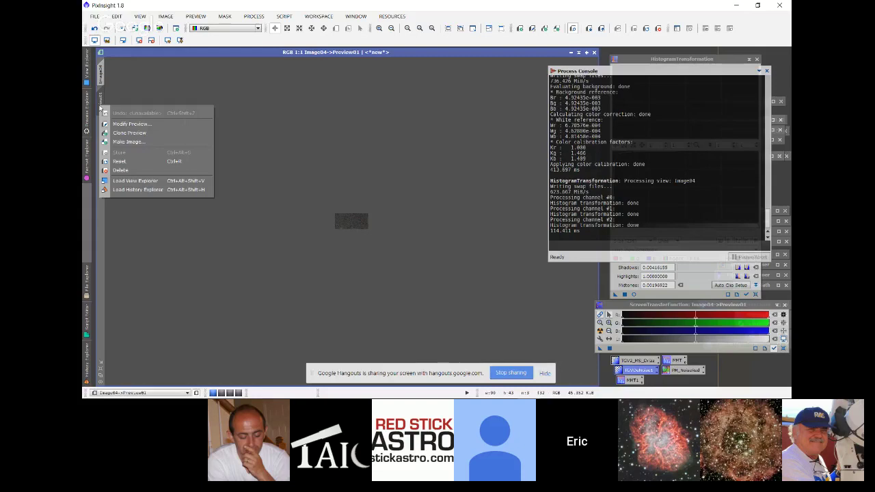
pyautogui.click(120, 169)
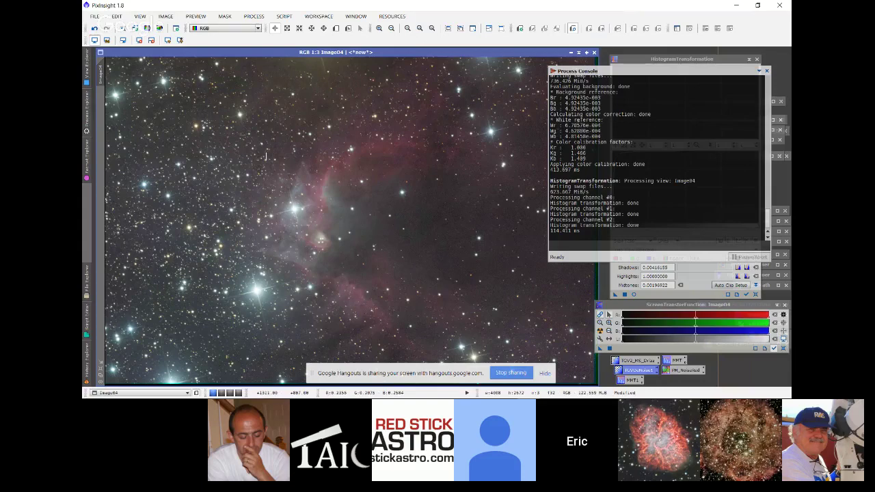
# Step: Load the saved TGVDenoise1 process settings and place the TGVDenoise window clear of the nebula image
pyautogui.click(83, 282)
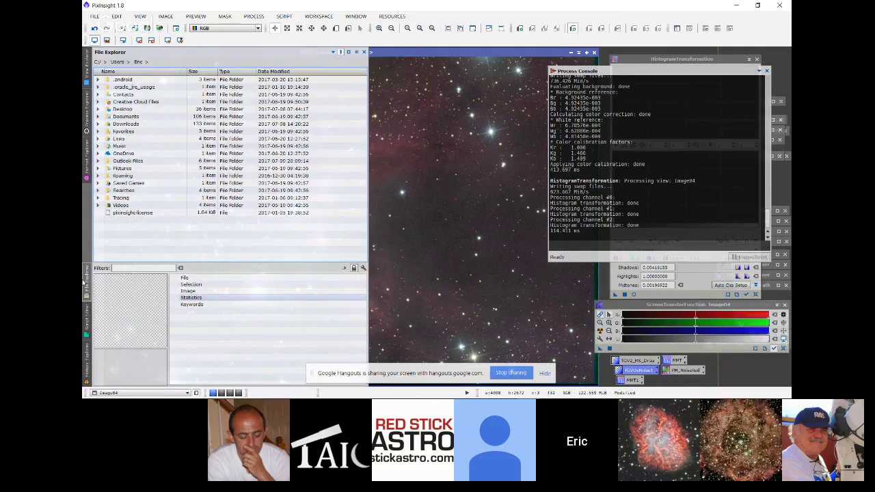
pyautogui.click(86, 130)
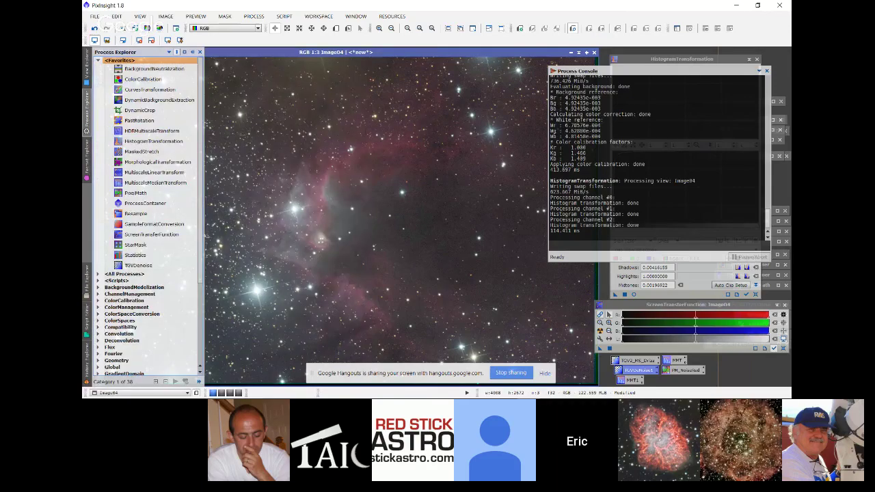
pyautogui.doubleClick(640, 374)
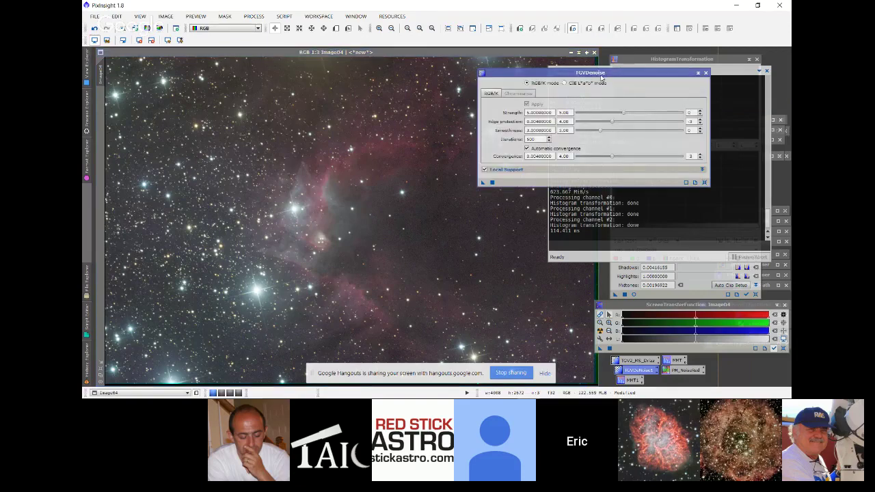
pyautogui.moveTo(603, 77); pyautogui.dragTo(673, 89)
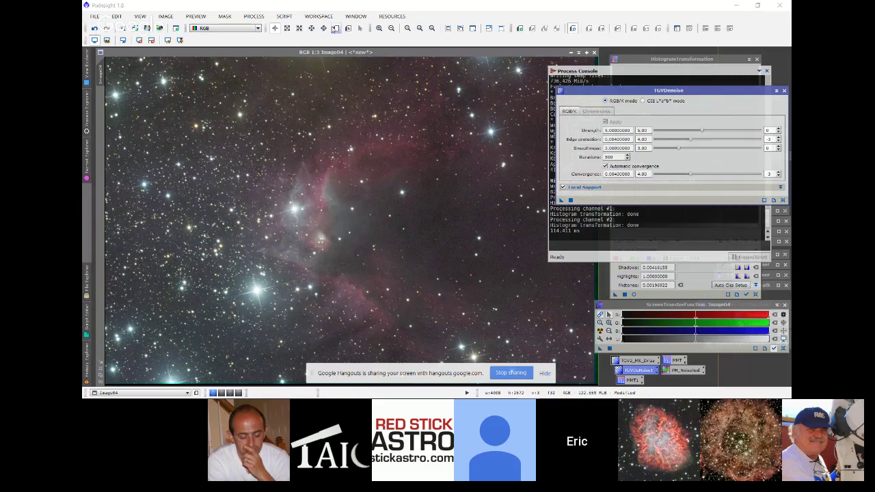
# Step: Define a preview of about 405 × 297 pixels over the nebula's upper bright rim and display it at 2:1
pyautogui.click(285, 158)
pyautogui.moveTo(282, 158); pyautogui.dragTo(331, 192)
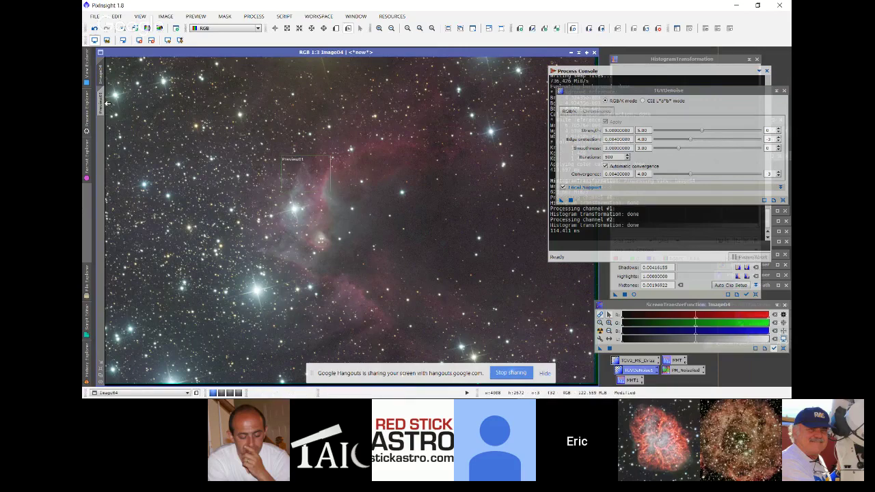
pyautogui.click(101, 104)
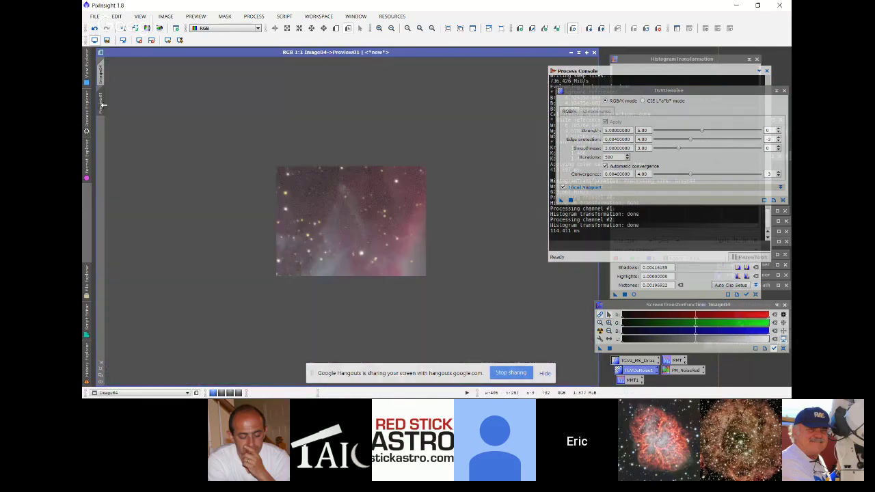
pyautogui.scroll(1, 192, 171)
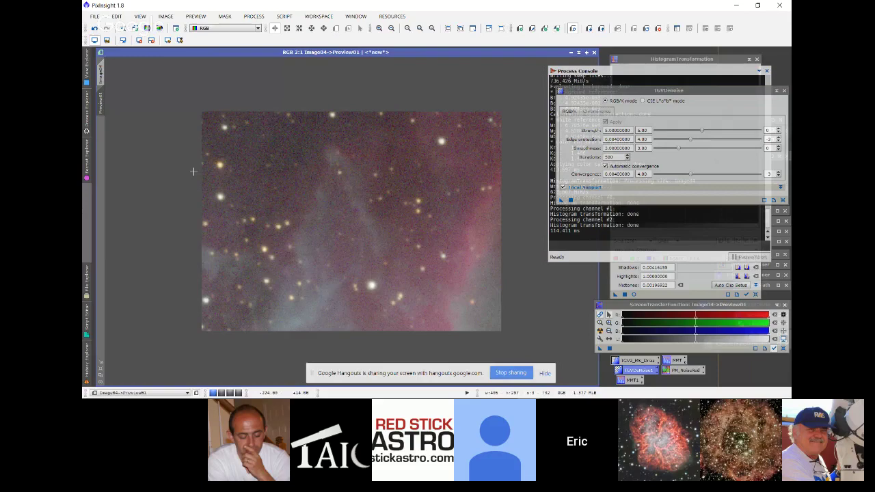
# Step: Mask the RGB image with a clone of itself and hide the red mask overlay
pyautogui.click(102, 73)
pyautogui.moveTo(103, 73)
pyautogui.mouseDown()
pyautogui.moveTo(391, 111)
pyautogui.moveTo(195, 174)
pyautogui.moveTo(103, 190)
pyautogui.mouseUp()
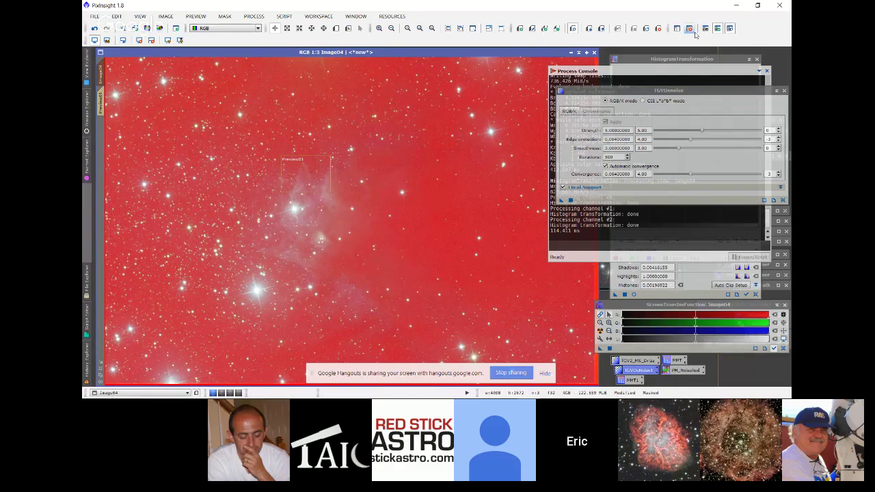
pyautogui.click(689, 28)
# Step: Test TGVDenoise with its loaded settings on the masked nebula preview
pyautogui.click(99, 103)
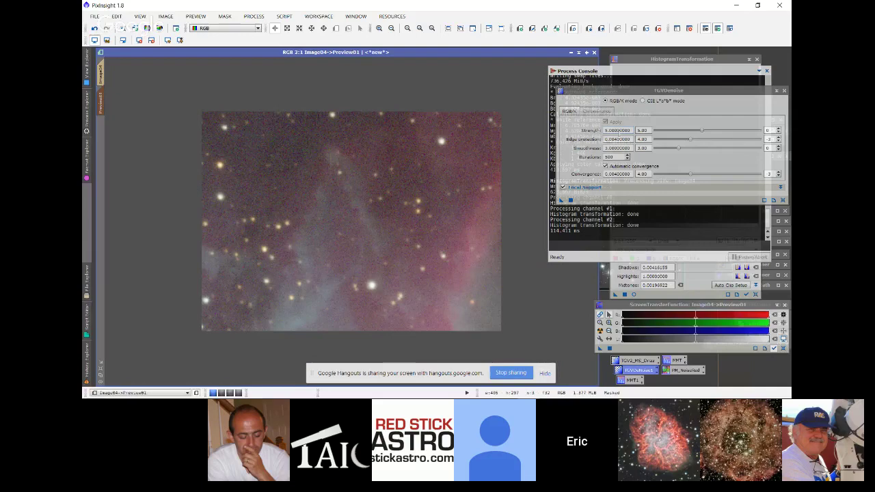
pyautogui.click(570, 199)
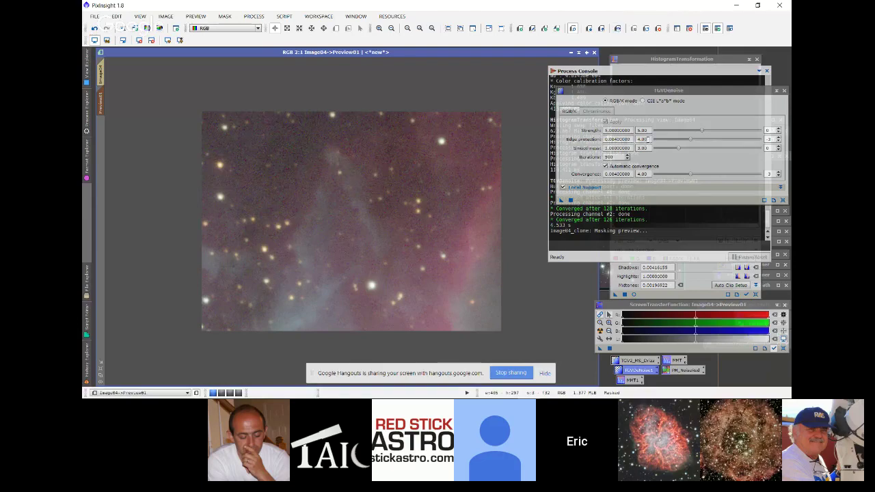
# Step: Set TGVDenoise edge protection to 6.00 and apply the process to the masked nebula preview
pyautogui.click(642, 139)
pyautogui.doubleClick(642, 139)
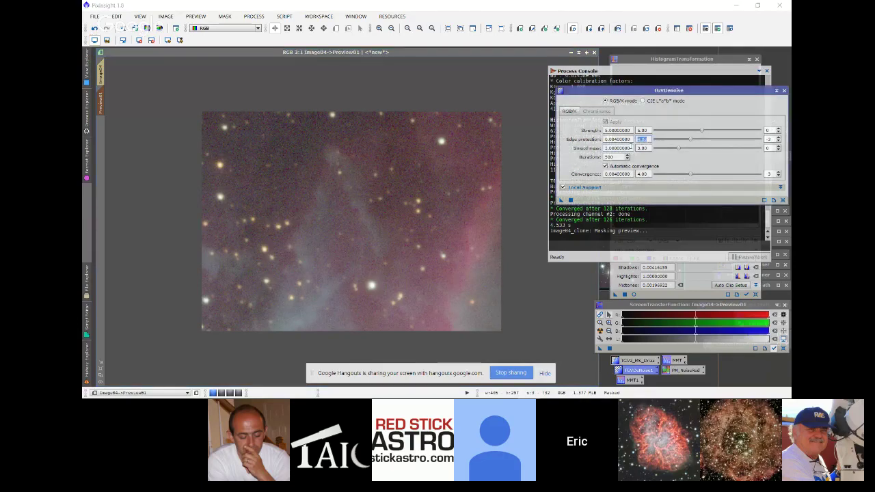
pyautogui.write('5')
pyautogui.doubleClick(644, 148)
pyautogui.moveTo(582, 194)
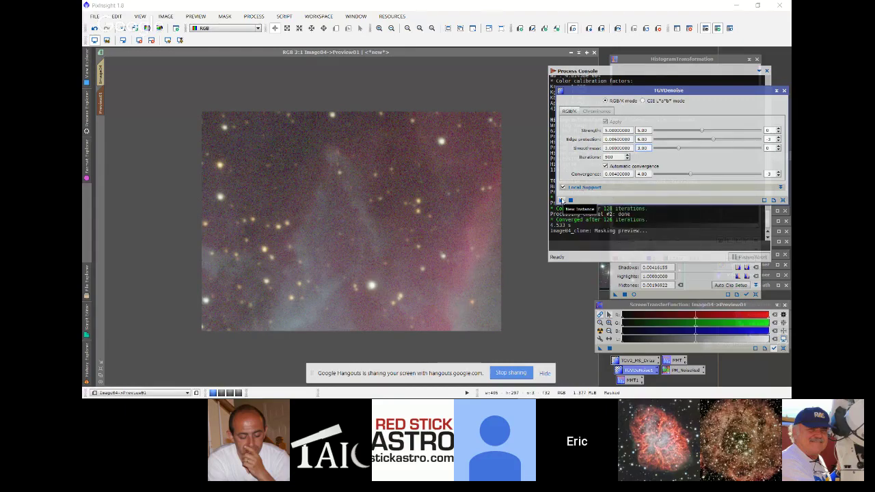
pyautogui.moveTo(560, 200); pyautogui.dragTo(459, 198)
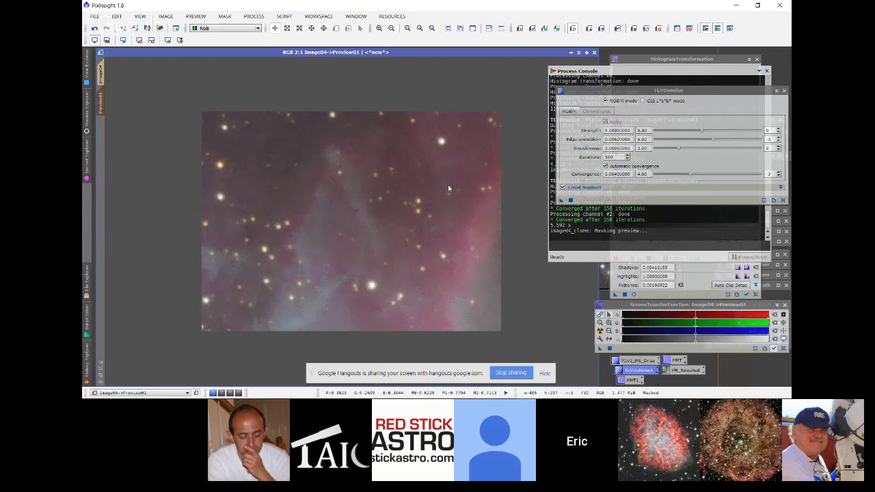
# Step: Compare the nebula preview before and after noise reduction
pyautogui.click(618, 29)
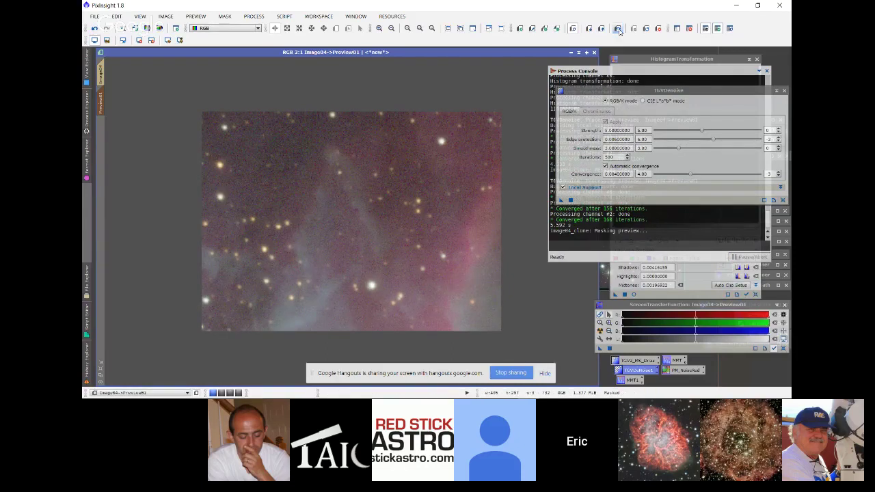
pyautogui.click(618, 30)
pyautogui.click(618, 29)
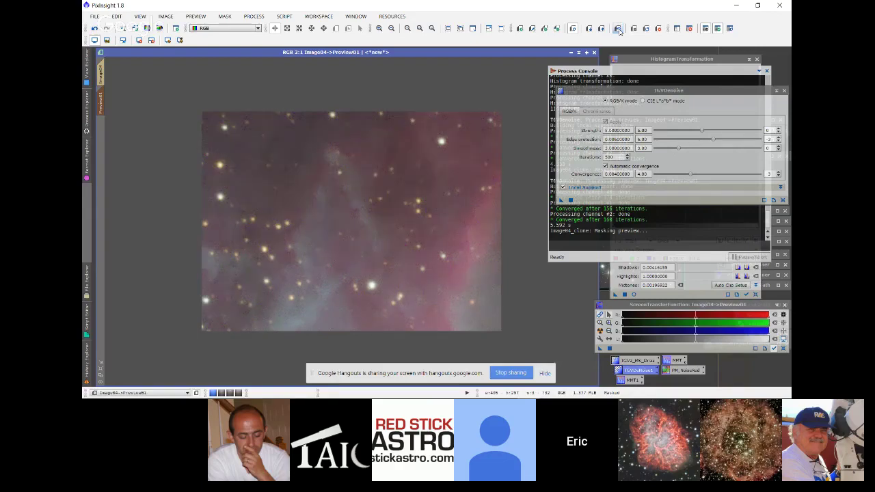
# Step: Return to the full RGB image, then close it and its mask clone
pyautogui.click(87, 99)
pyautogui.click(103, 71)
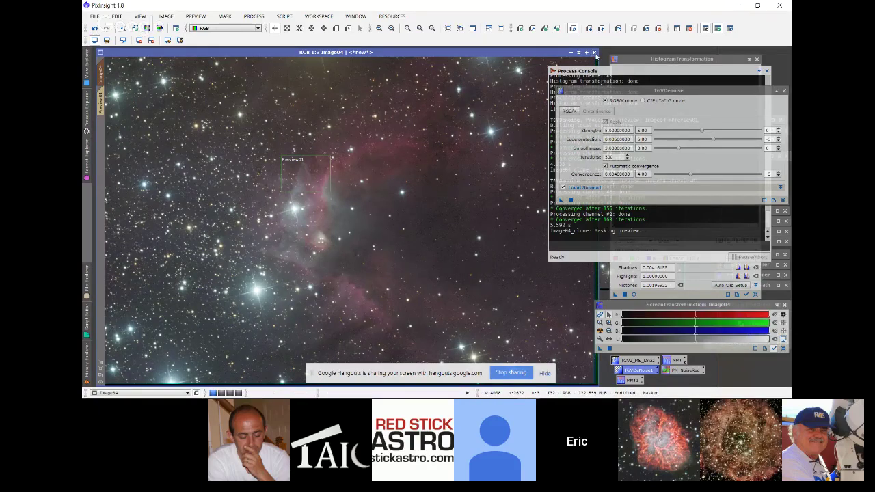
pyautogui.click(594, 53)
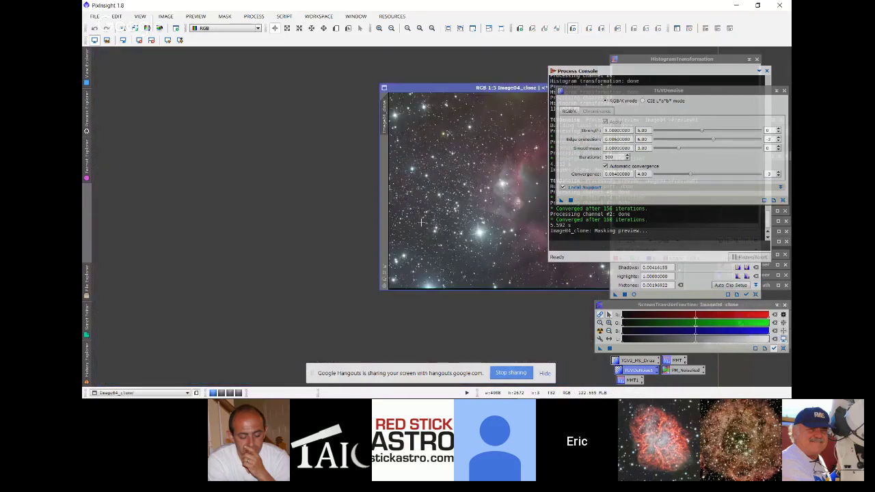
pyautogui.moveTo(454, 89)
pyautogui.mouseDown()
pyautogui.moveTo(314, 89)
pyautogui.moveTo(470, 89)
pyautogui.mouseUp()
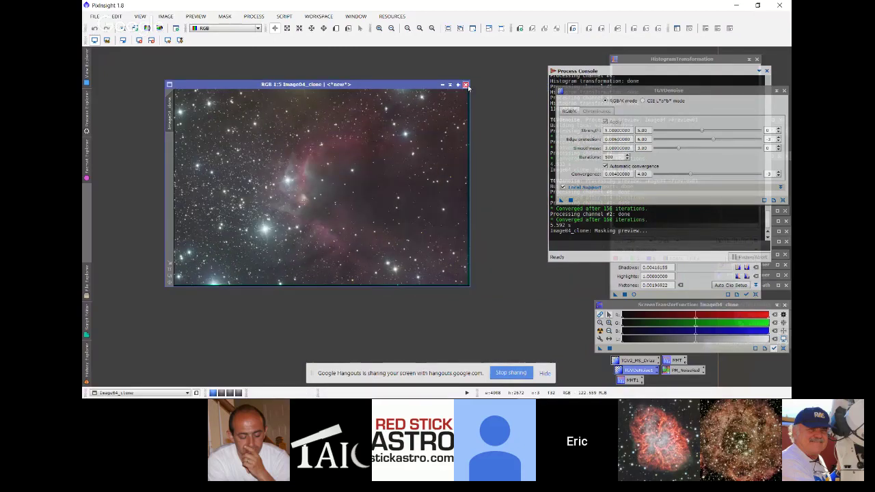
pyautogui.click(466, 84)
# Step: Switch to Photoshop and open Cave Nebula RGB MS TGV from the Processed tifs 2 folder
pyautogui.click(736, 6)
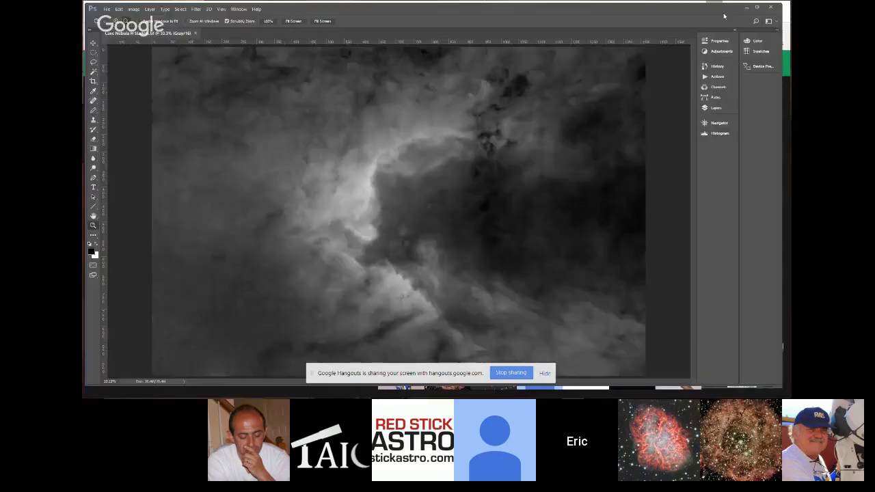
pyautogui.click(106, 9)
pyautogui.click(120, 26)
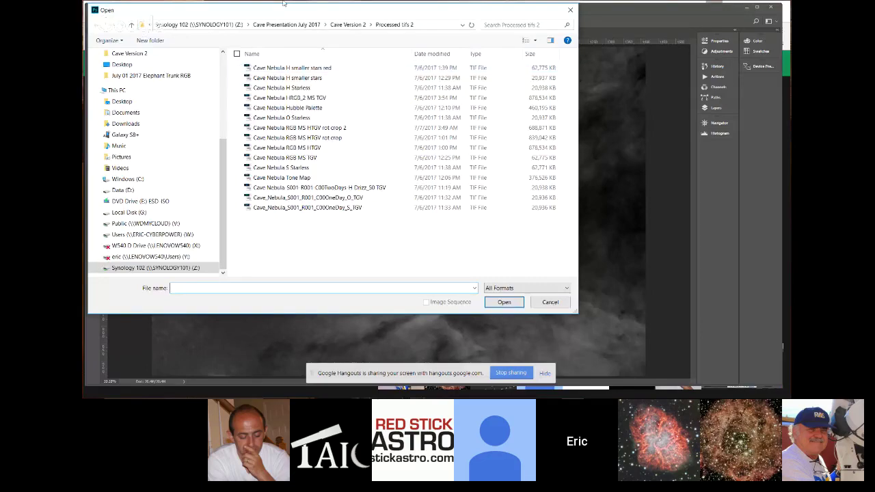
pyautogui.moveTo(283, 3); pyautogui.dragTo(393, 30)
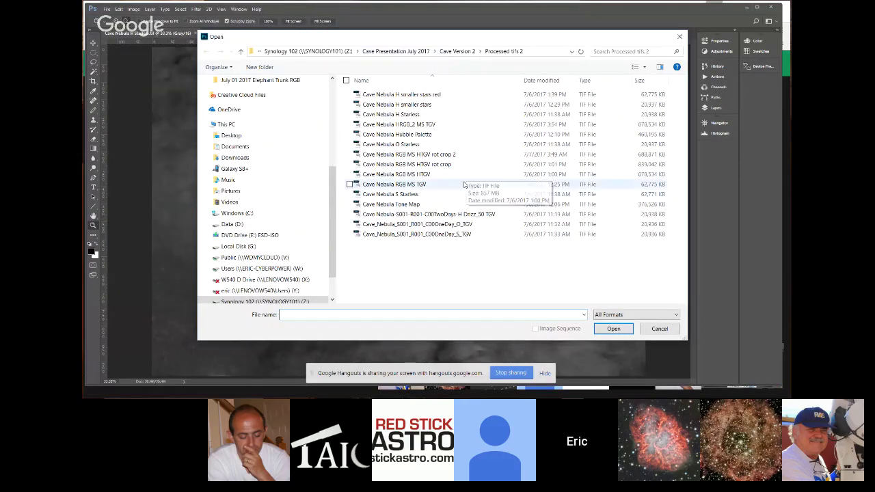
pyautogui.doubleClick(411, 184)
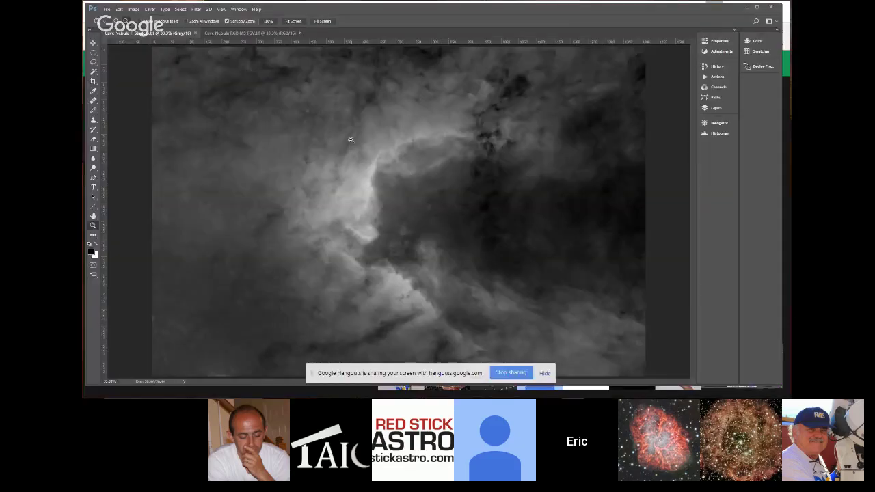
# Step: Compare the grayscale Cave Nebula H Starless image with the RGB image
pyautogui.click(241, 36)
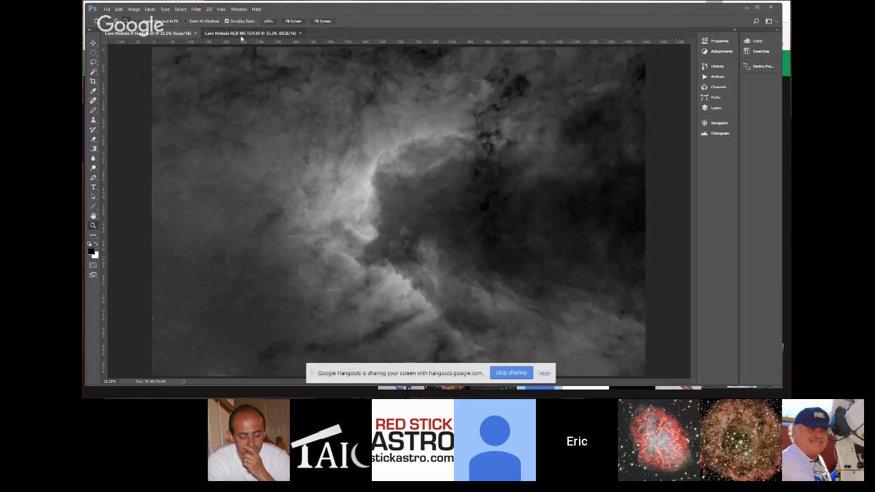
pyautogui.click(182, 36)
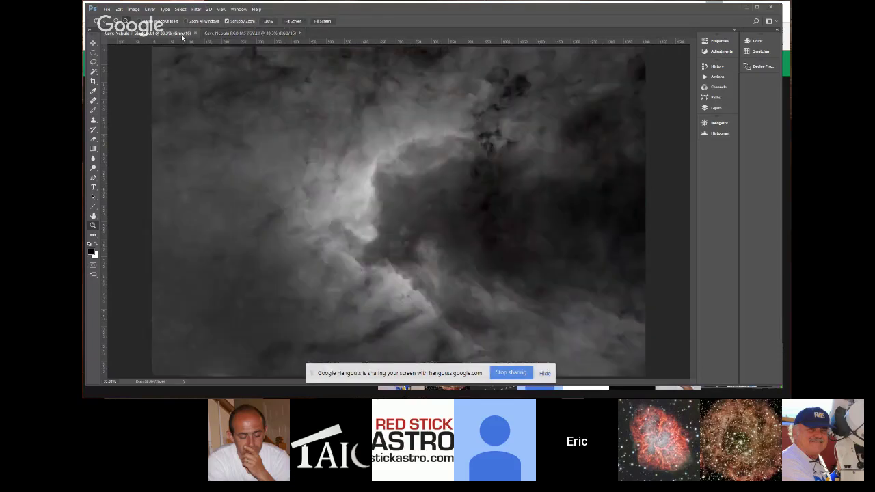
pyautogui.click(227, 33)
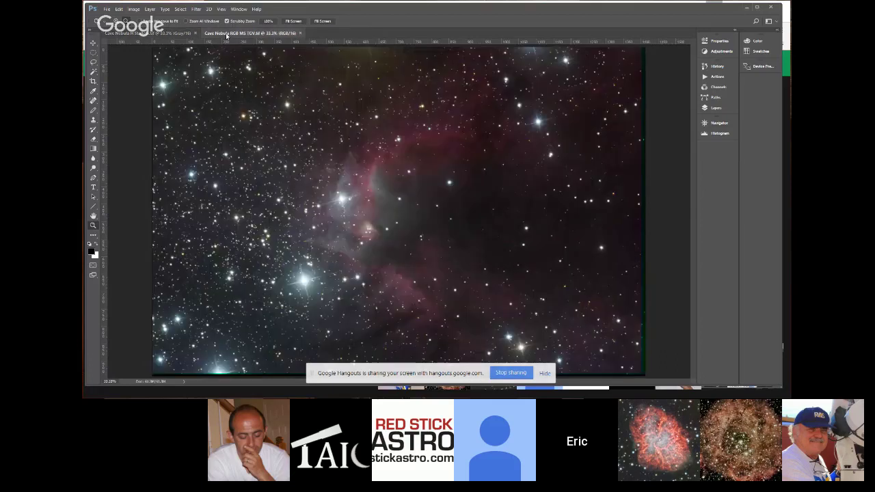
pyautogui.click(170, 33)
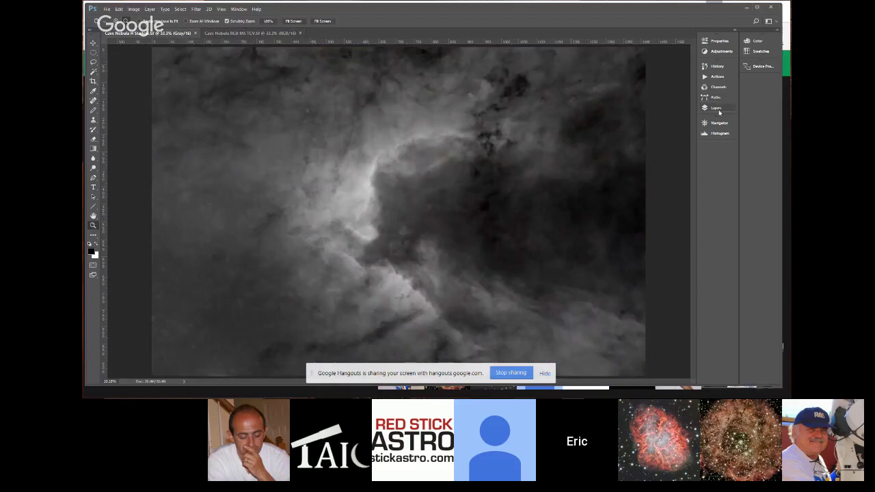
# Step: Copy the entire H Starless image and paste it as a new layer over the RGB background
pyautogui.click(715, 108)
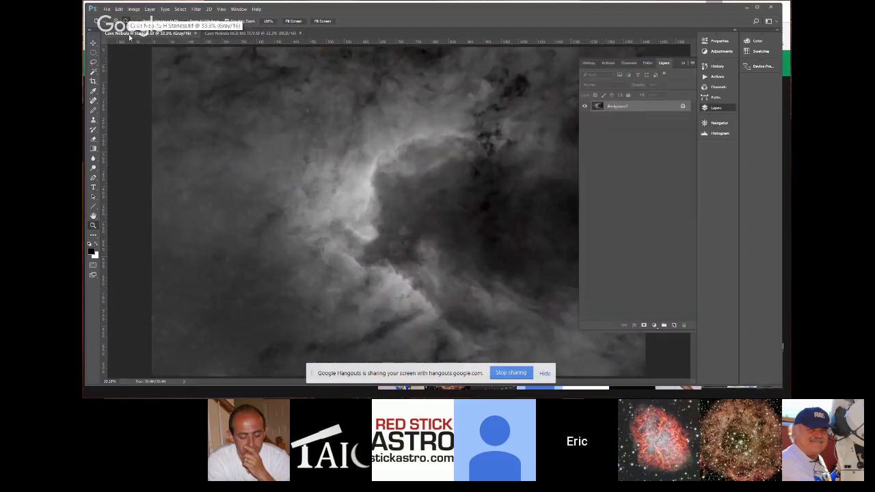
pyautogui.hotkey('ctrl', 'a')
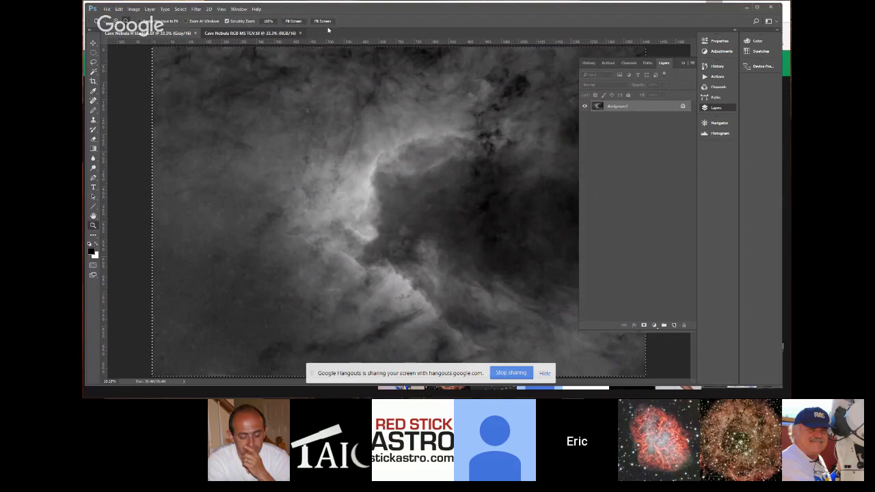
pyautogui.click(253, 33)
pyautogui.hotkey('ctrl', 'v')
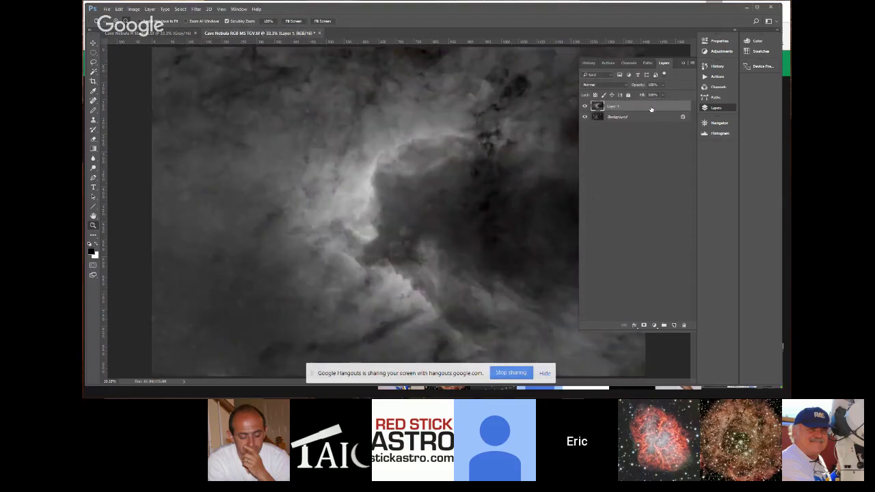
# Step: Duplicate the pasted starless layer five times
pyautogui.moveTo(652, 106); pyautogui.dragTo(674, 325)
pyautogui.moveTo(658, 107); pyautogui.dragTo(674, 326)
pyautogui.moveTo(646, 106); pyautogui.dragTo(673, 324)
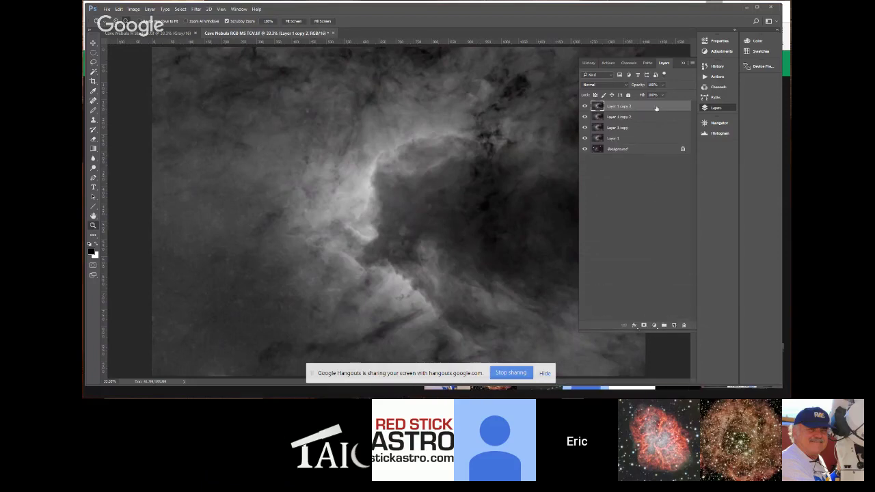
pyautogui.moveTo(656, 108); pyautogui.dragTo(673, 325)
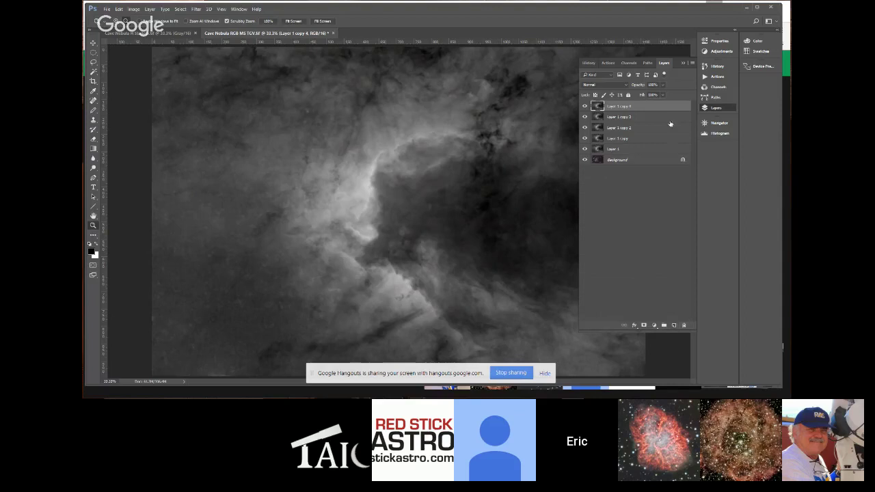
pyautogui.moveTo(670, 111); pyautogui.dragTo(676, 326)
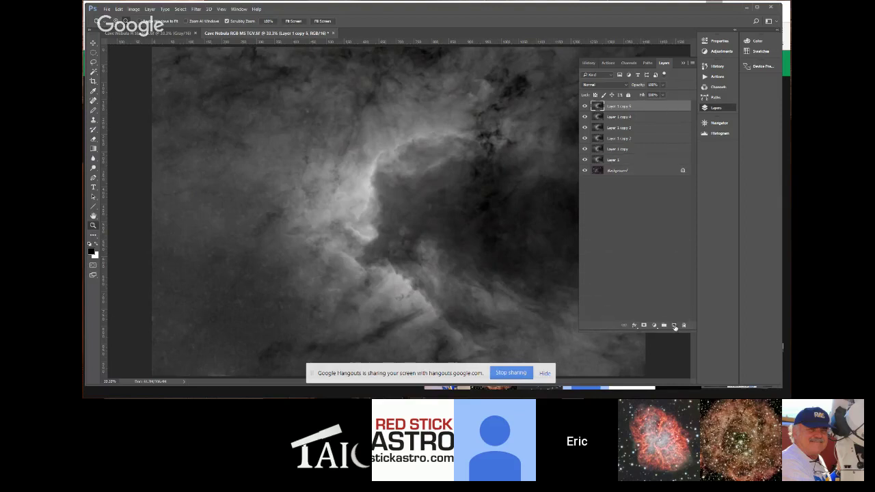
# Step: Group the six starless layers and leave only Layer 1 visible and selected inside the group
pyautogui.keyDown('shift'); pyautogui.click(648, 161); pyautogui.keyUp('shift')
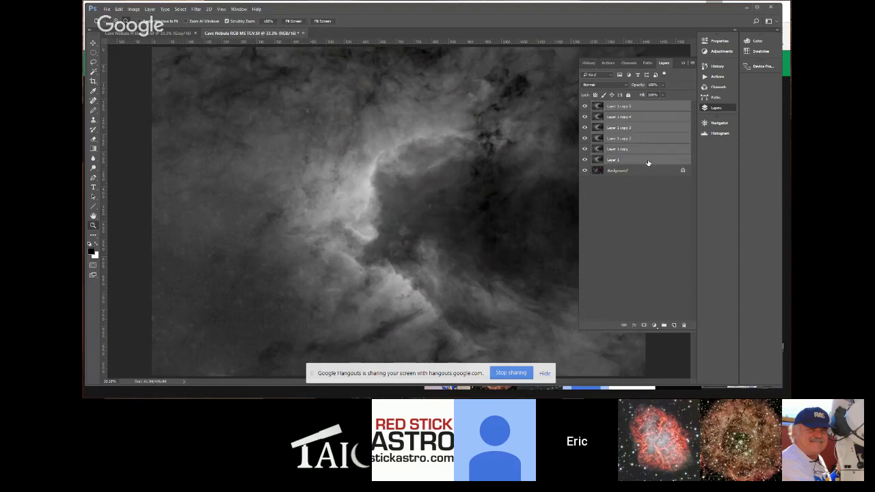
pyautogui.moveTo(648, 162); pyautogui.dragTo(664, 326)
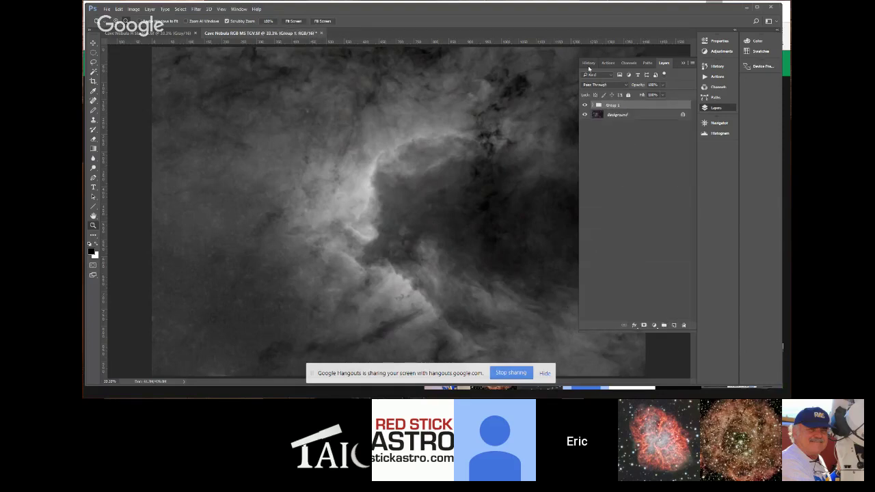
pyautogui.click(593, 106)
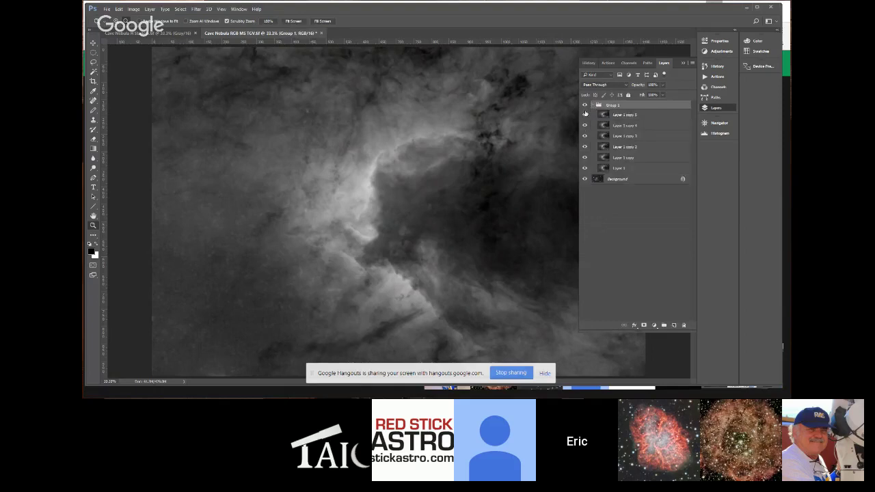
pyautogui.moveTo(585, 113); pyautogui.dragTo(585, 163)
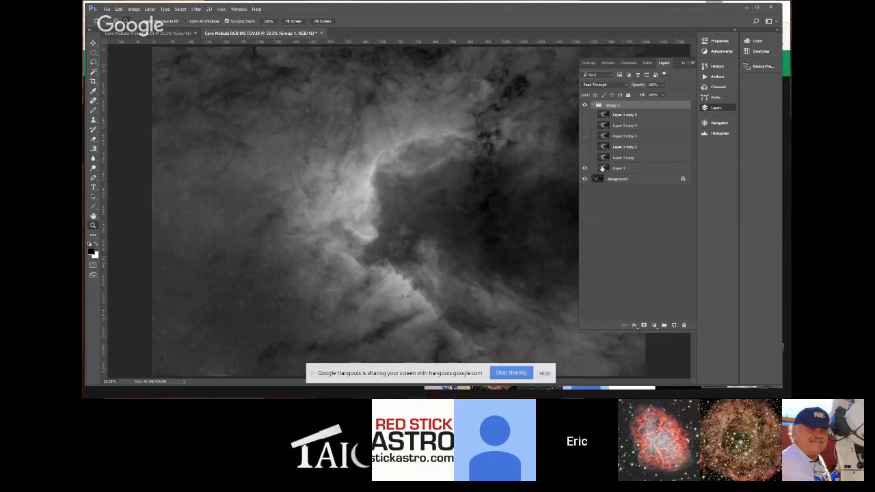
pyautogui.click(638, 168)
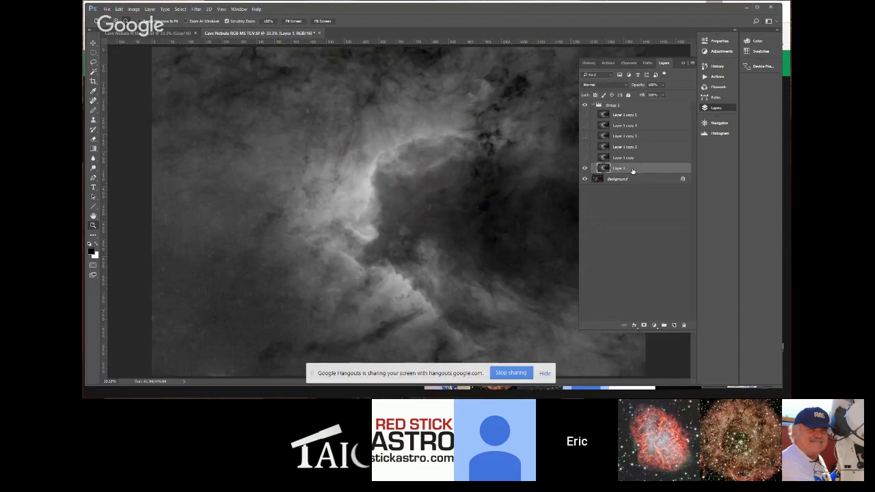
pyautogui.click(194, 9)
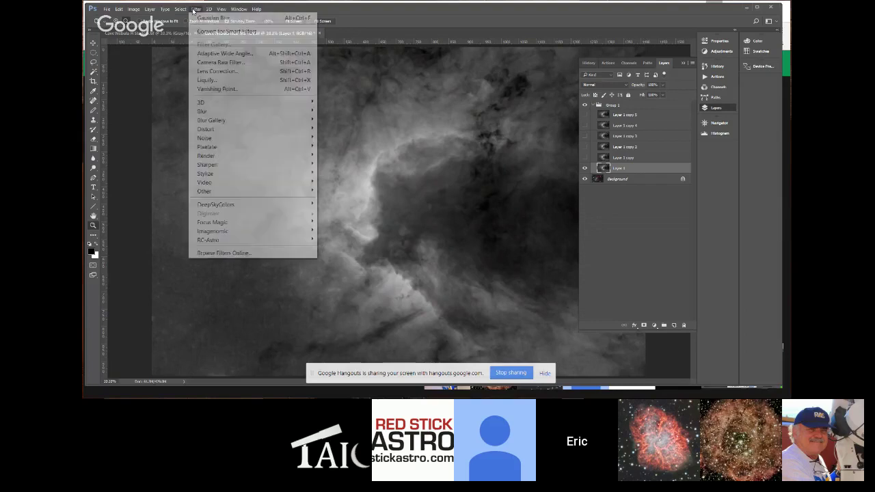
pyautogui.moveTo(198, 192)
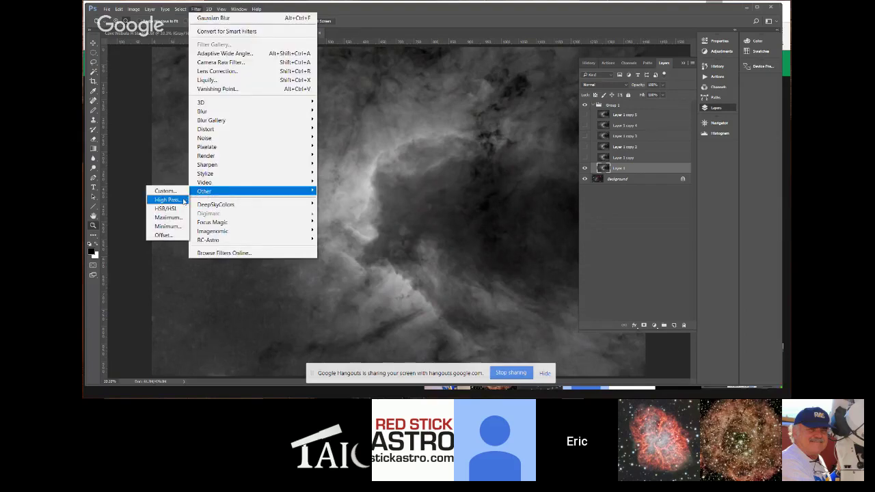
pyautogui.click(167, 200)
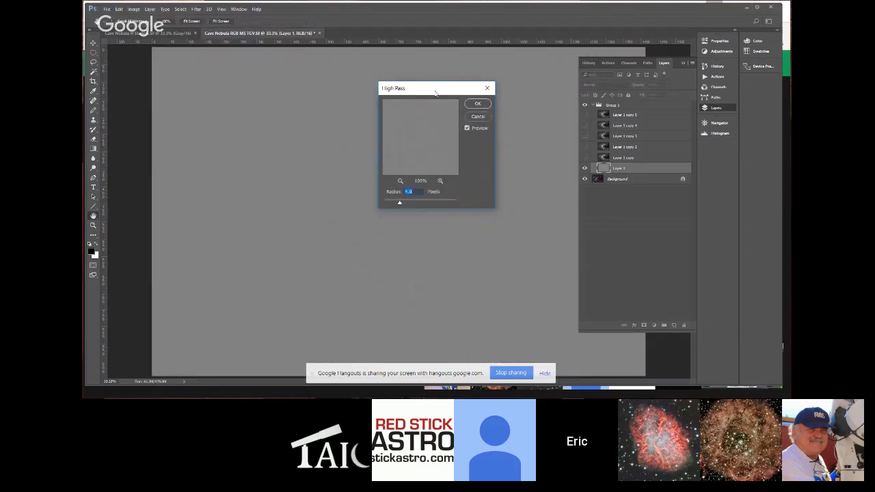
pyautogui.moveTo(435, 93); pyautogui.dragTo(222, 71)
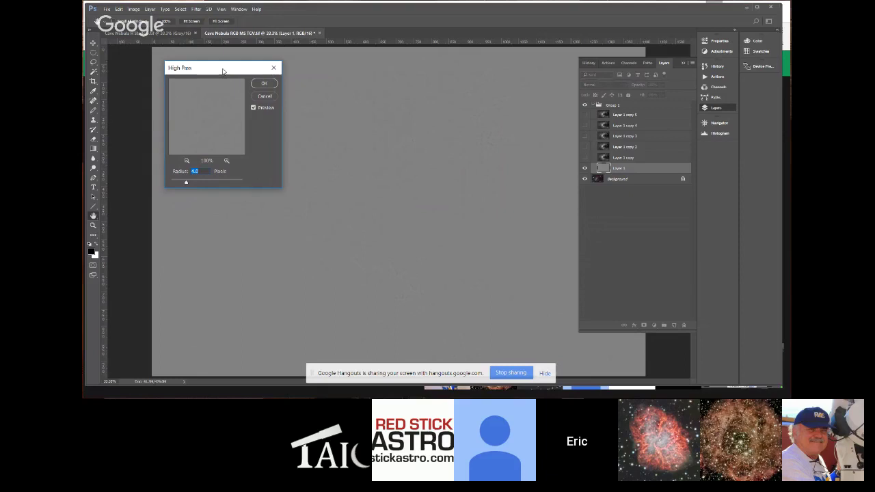
pyautogui.click(264, 97)
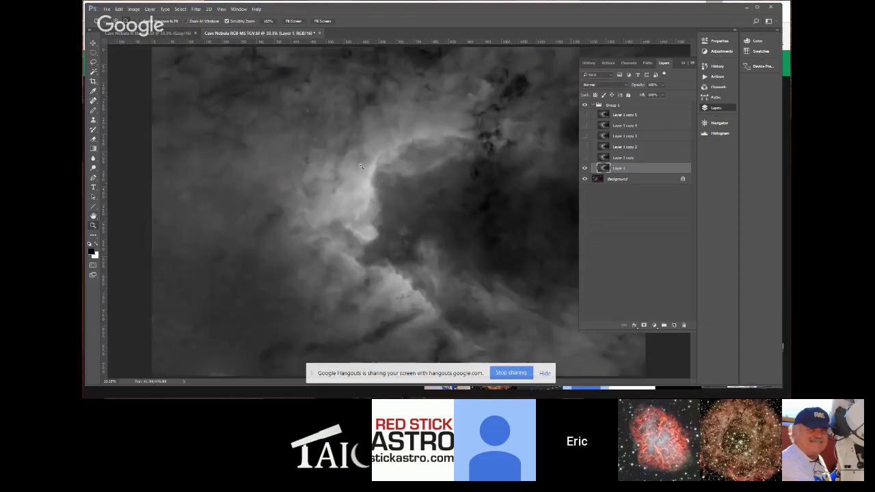
# Step: Enlarge Layer 1 to about 97% and bring the bright nebula ridges below the dark cave into view
pyautogui.click(313, 239)
pyautogui.click(317, 241)
pyautogui.click(322, 244)
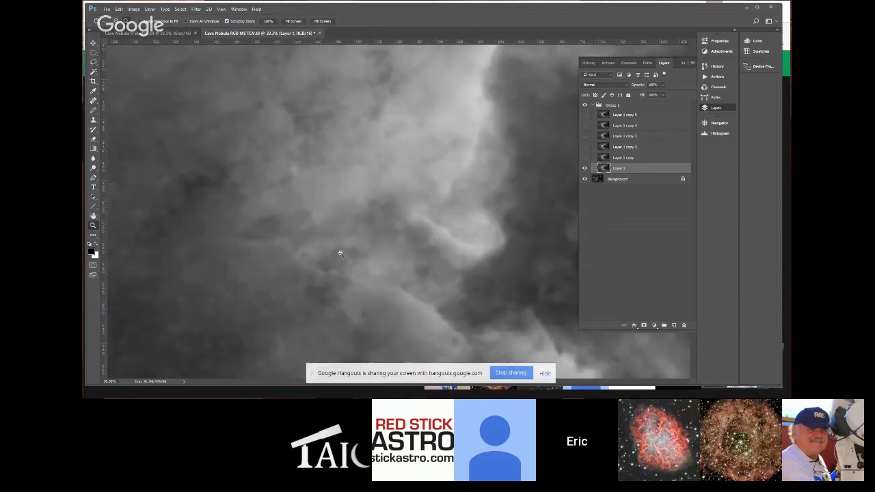
pyautogui.click(93, 216)
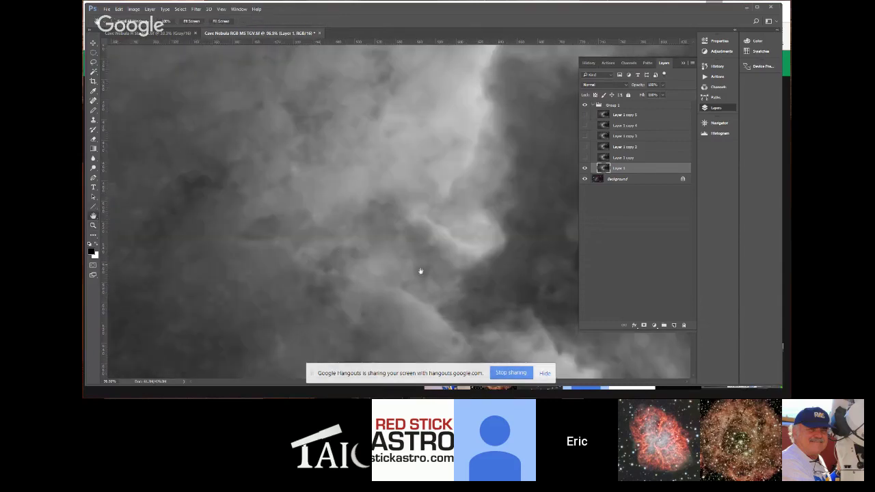
pyautogui.moveTo(468, 278); pyautogui.dragTo(398, 197)
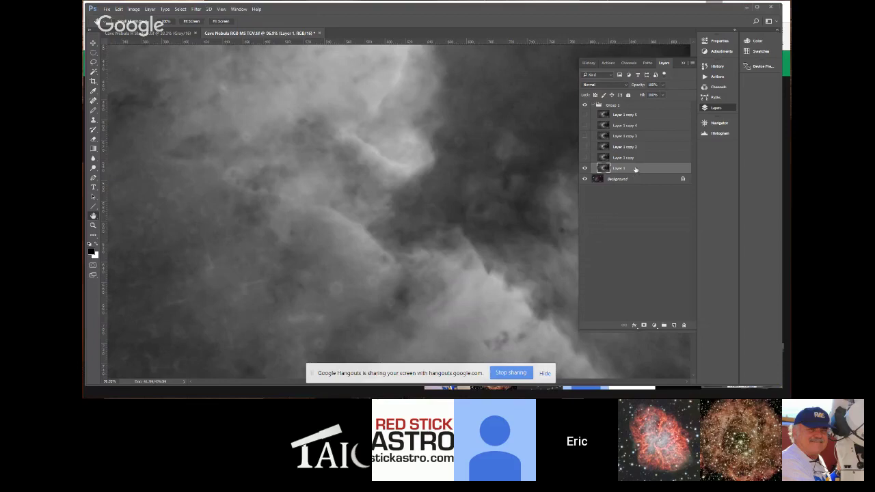
# Step: Apply a High Pass filter with a 3-pixel radius to Layer 1
pyautogui.click(585, 169)
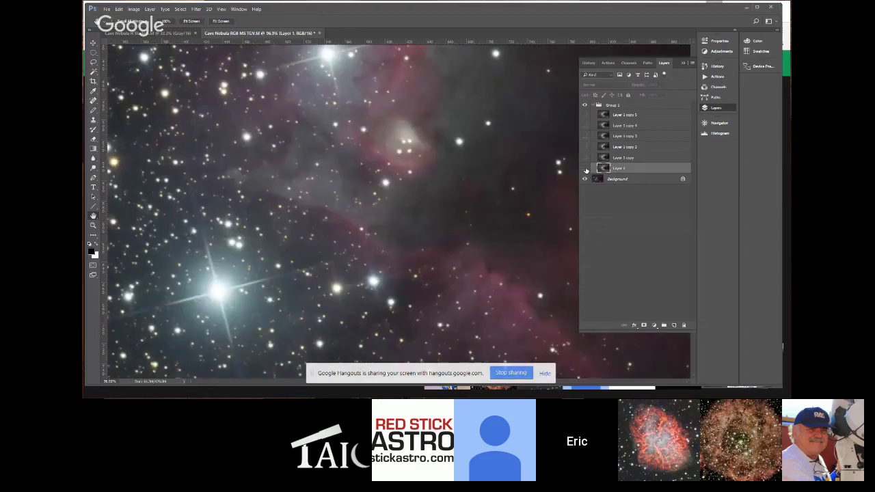
pyautogui.click(585, 169)
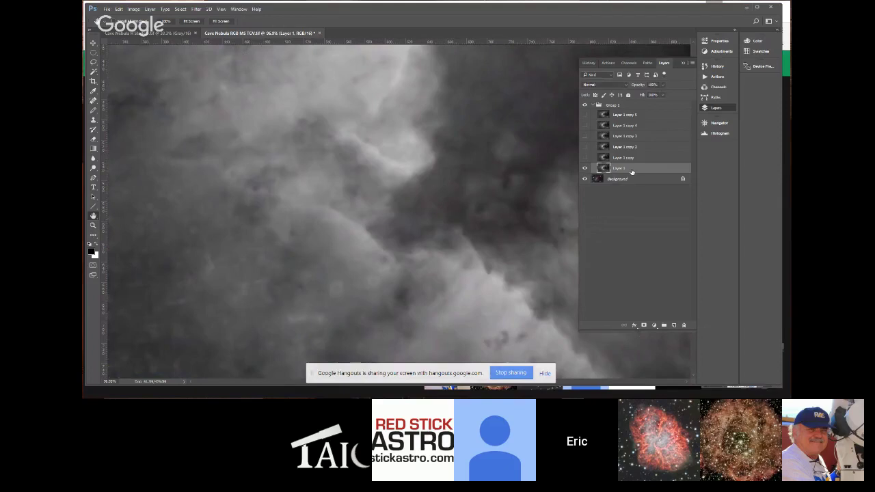
pyautogui.click(197, 9)
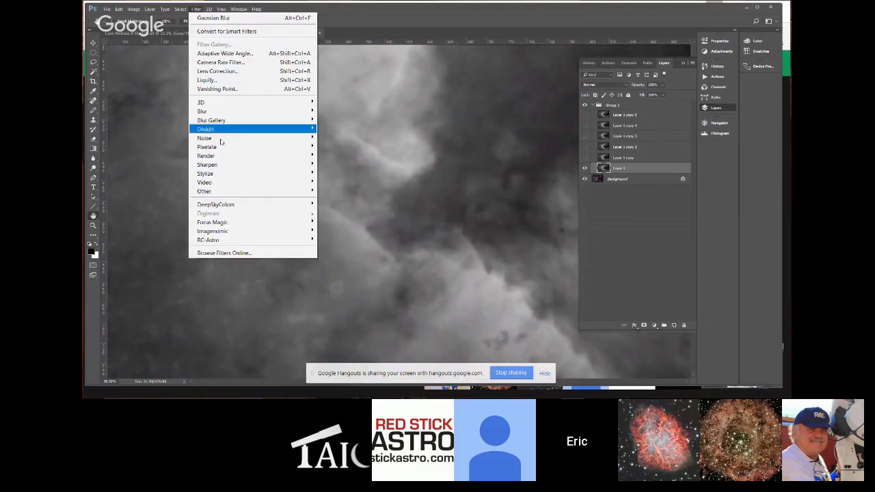
pyautogui.moveTo(205, 191)
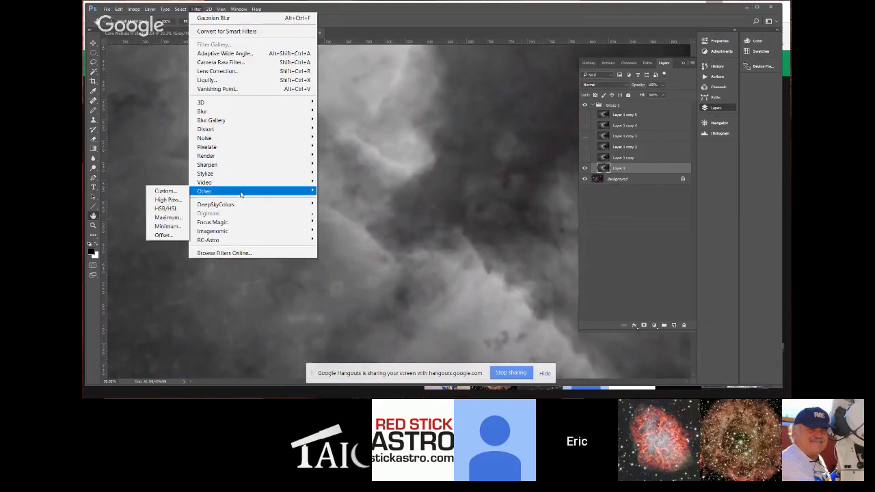
pyautogui.click(176, 199)
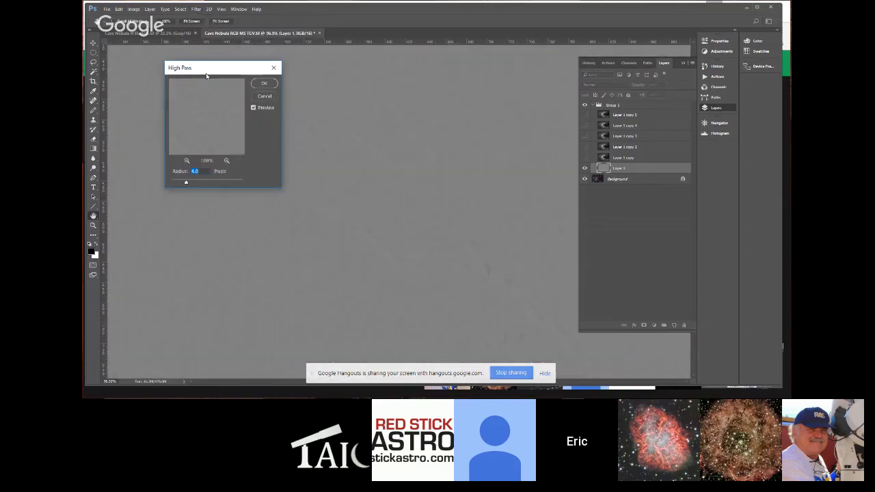
pyautogui.moveTo(209, 70); pyautogui.dragTo(205, 131)
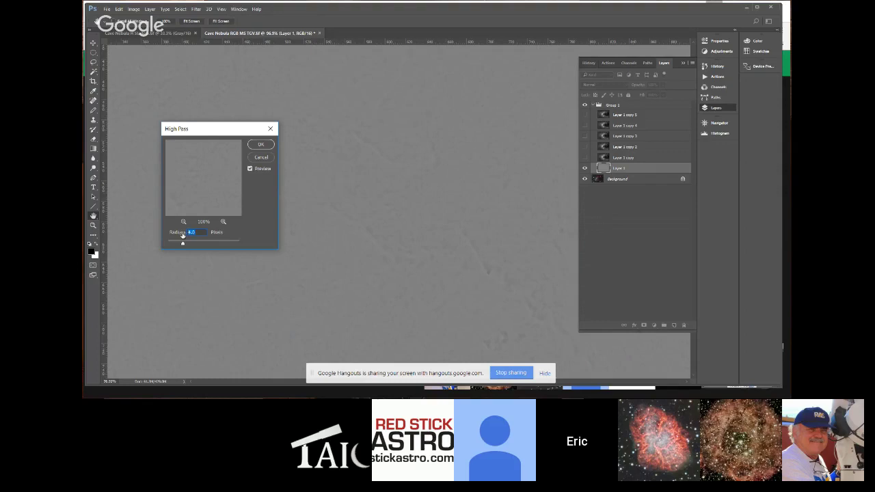
pyautogui.write('1')
pyautogui.write('2')
pyautogui.write('3')
pyautogui.click(262, 144)
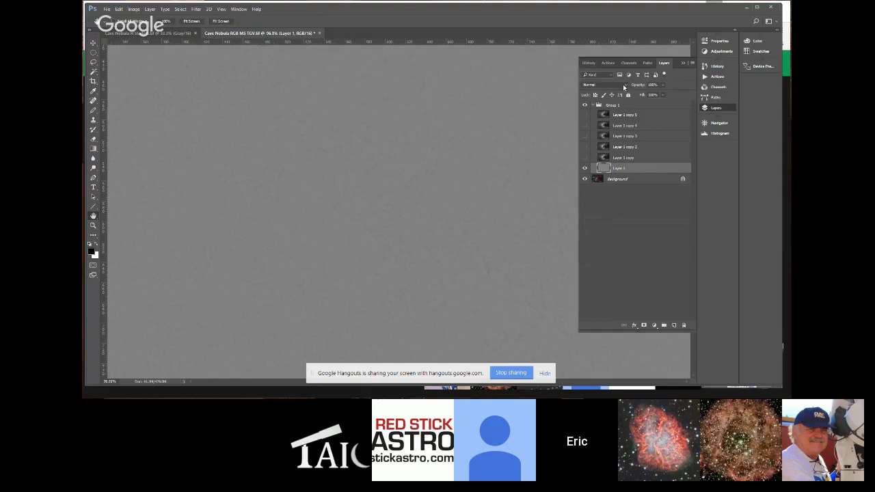
# Step: Set Layer 1's blend mode to Overlay and toggle its visibility to compare the effect on the RGB image
pyautogui.click(623, 86)
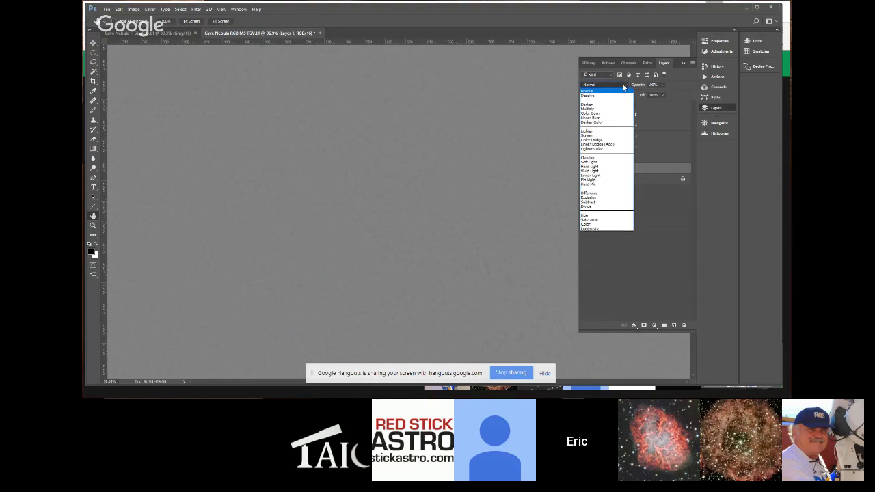
pyautogui.click(599, 160)
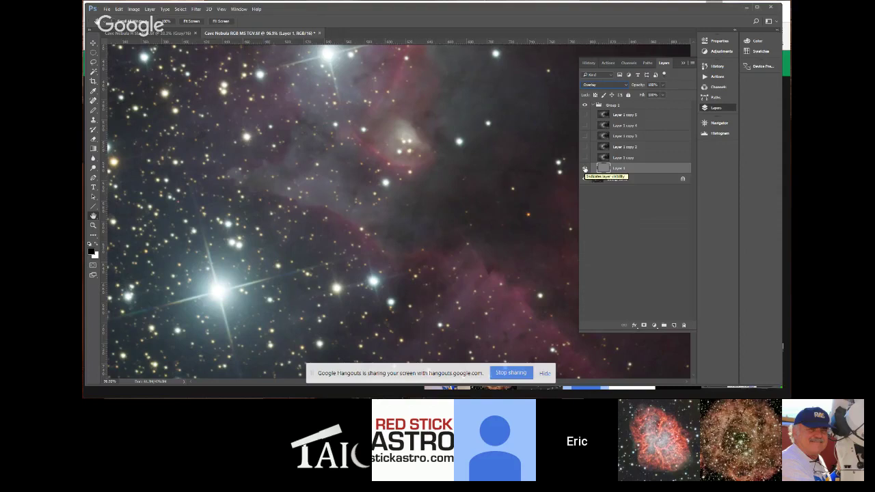
pyautogui.click(585, 169)
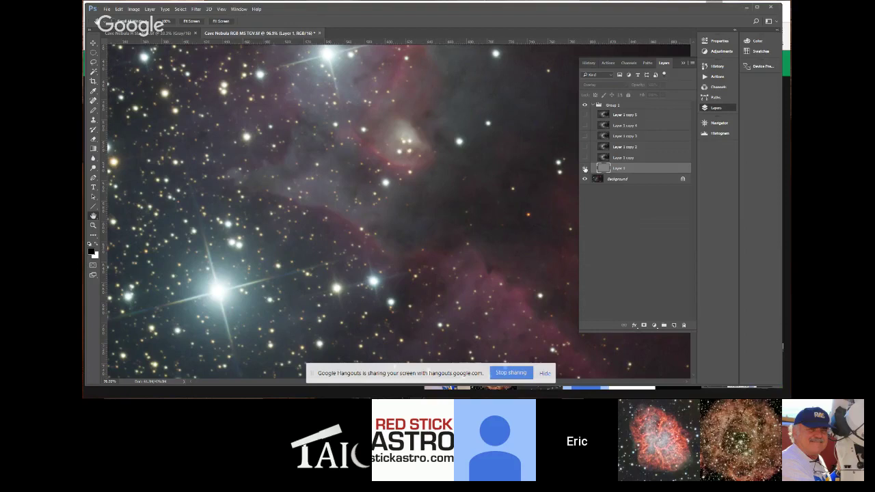
pyautogui.click(585, 168)
# Step: Show Layer 1 copy, apply High Pass with a 4-pixel radius to it and set its blend mode to Overlay
pyautogui.click(585, 158)
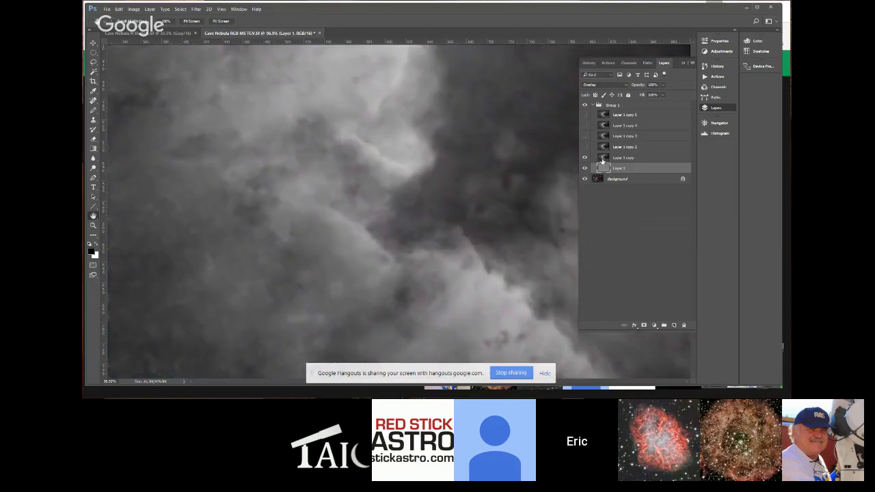
pyautogui.click(623, 157)
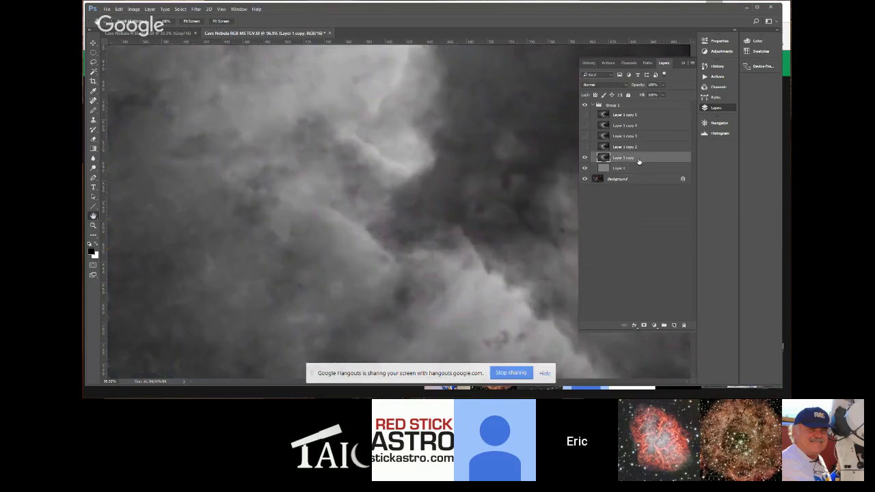
pyautogui.click(196, 9)
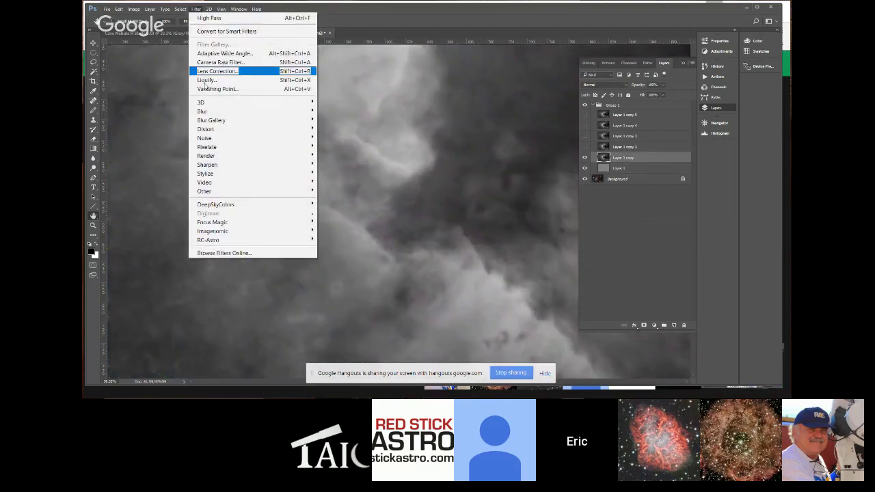
pyautogui.moveTo(222, 193)
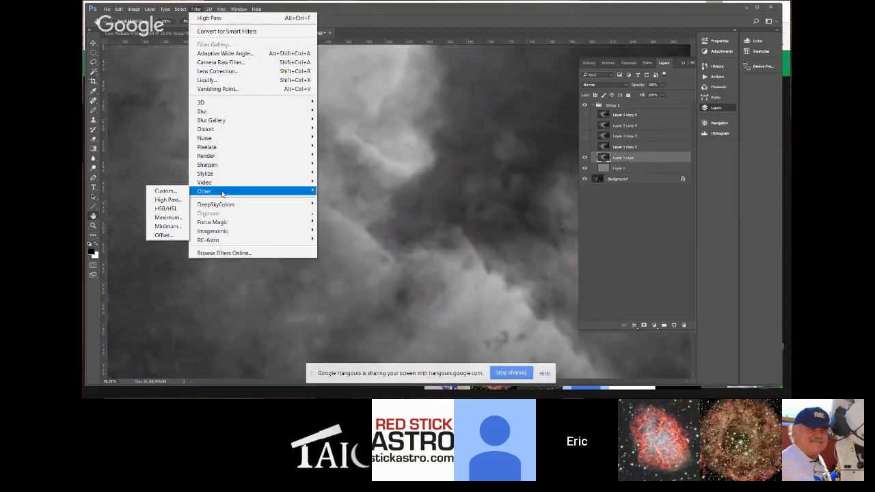
pyautogui.click(182, 205)
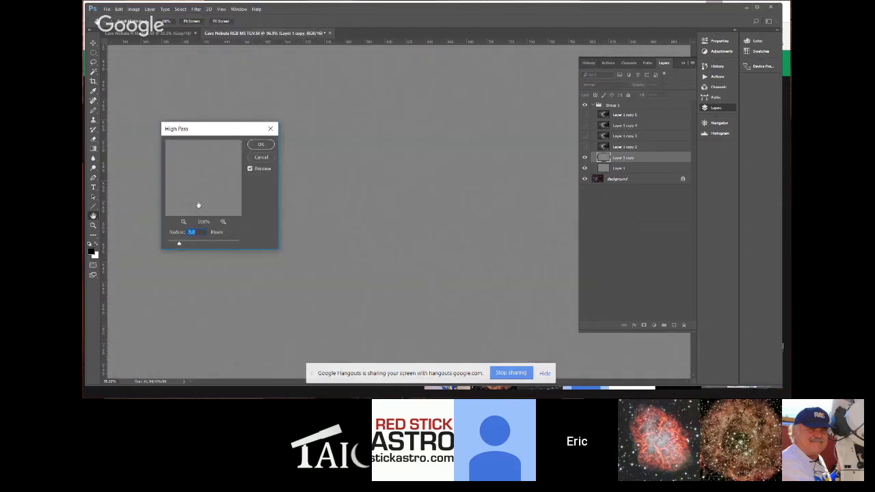
pyautogui.write('4')
pyautogui.click(260, 145)
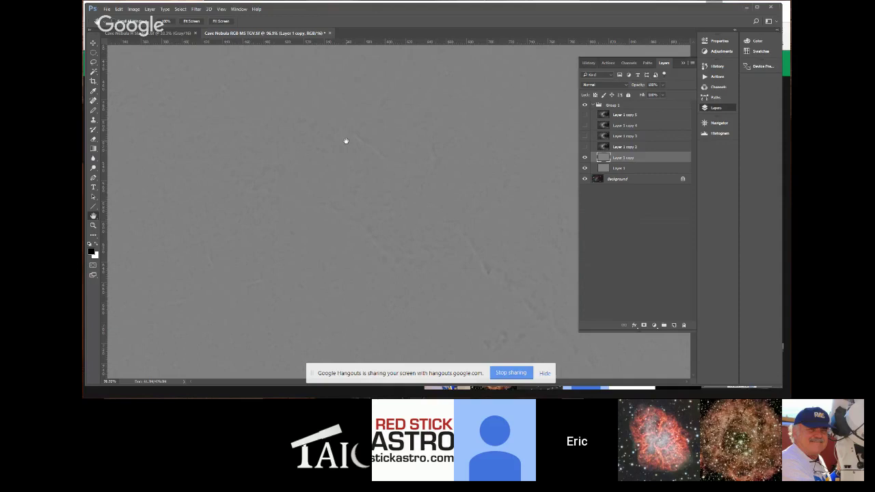
pyautogui.click(625, 85)
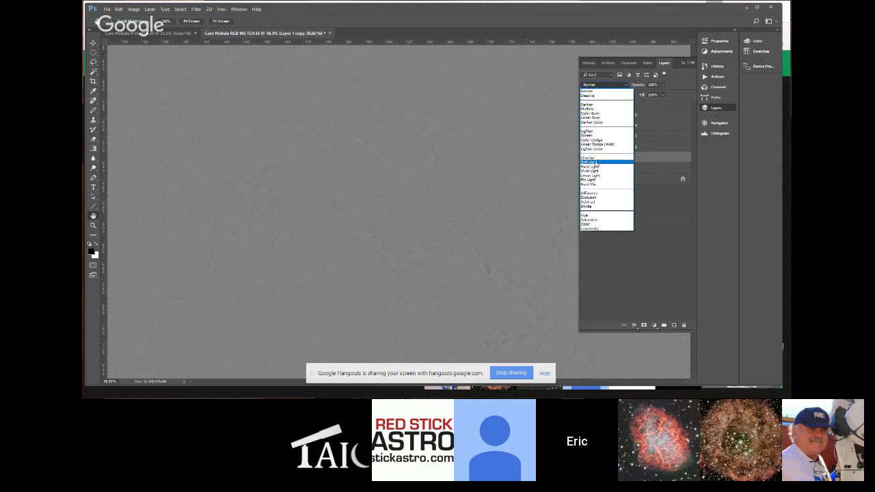
pyautogui.click(594, 158)
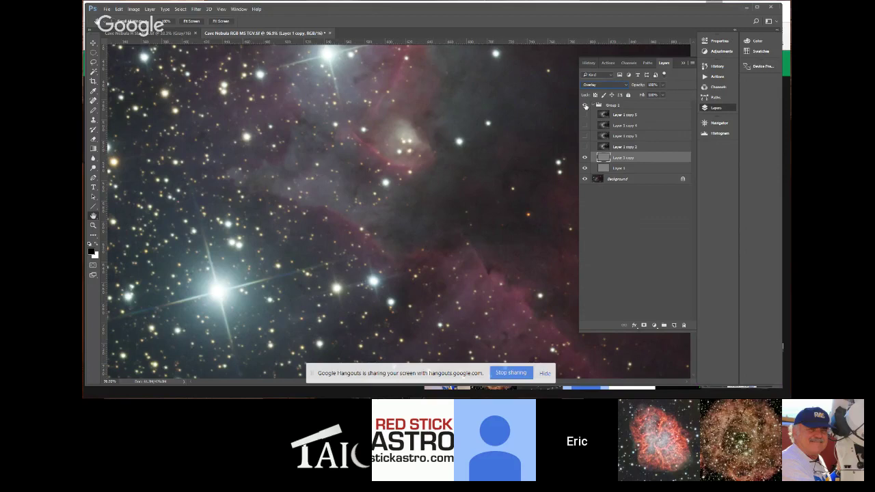
# Step: Show Layer 1 copy 2, apply High Pass with a 6-pixel radius to it and set its blend mode to Overlay
pyautogui.click(585, 147)
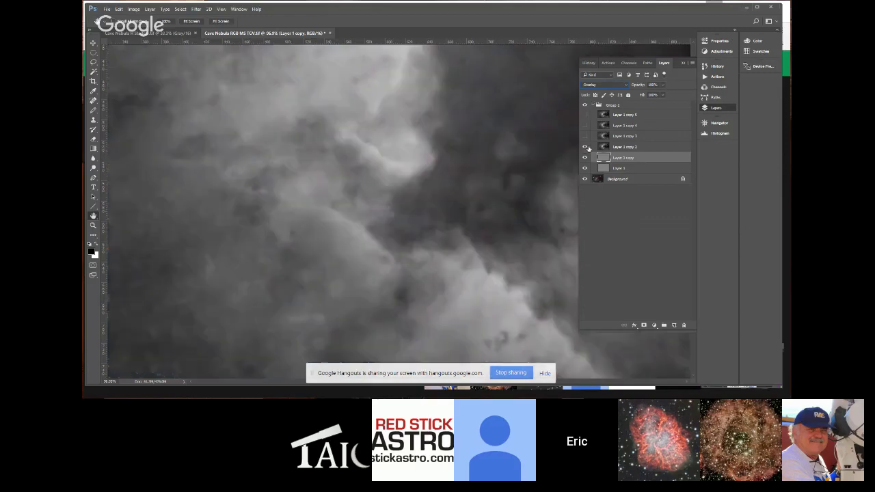
pyautogui.click(590, 148)
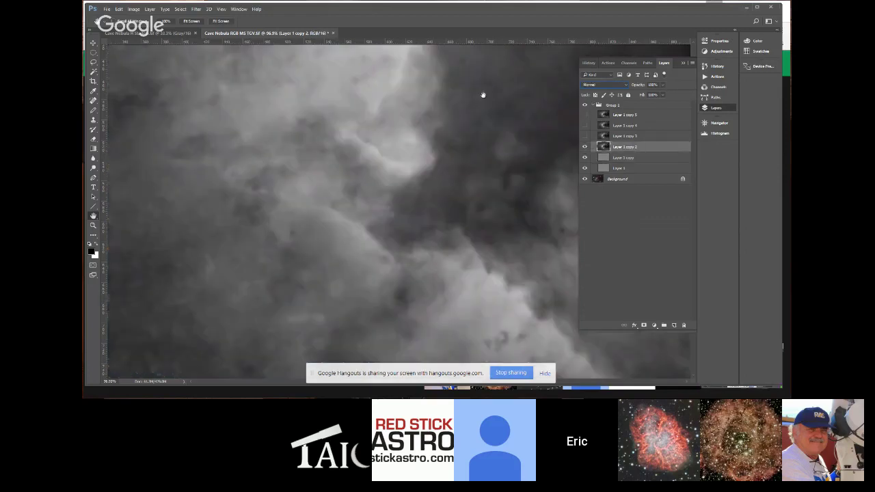
pyautogui.click(197, 10)
pyautogui.moveTo(212, 192)
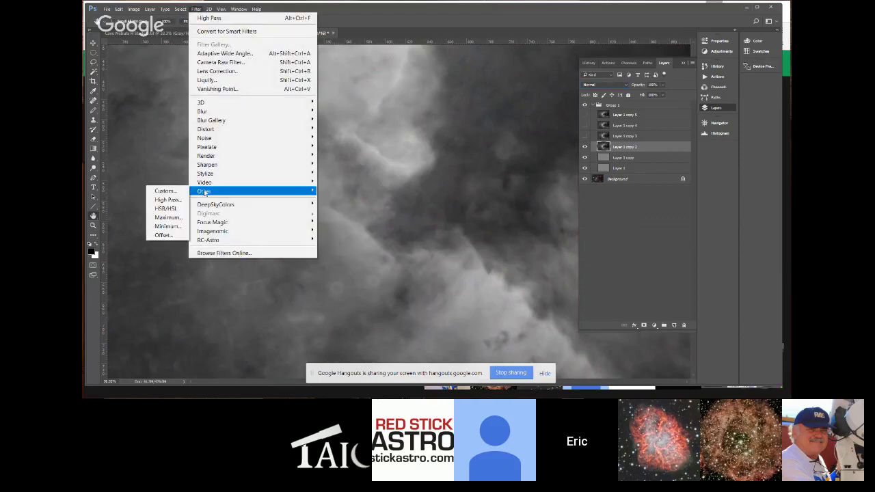
pyautogui.click(154, 198)
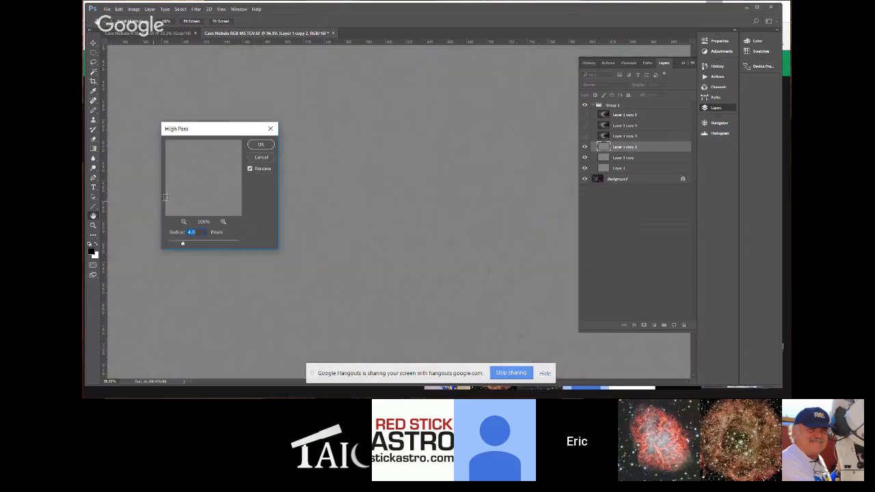
pyautogui.write('6')
pyautogui.click(266, 148)
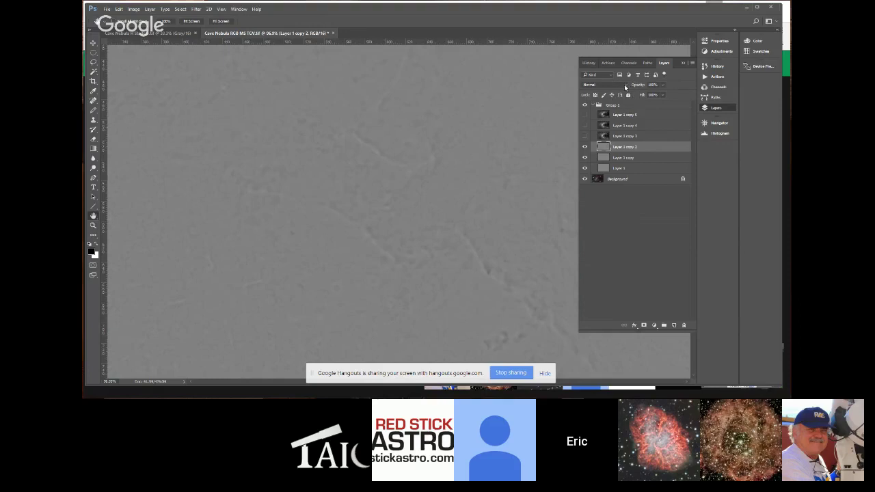
pyautogui.click(624, 84)
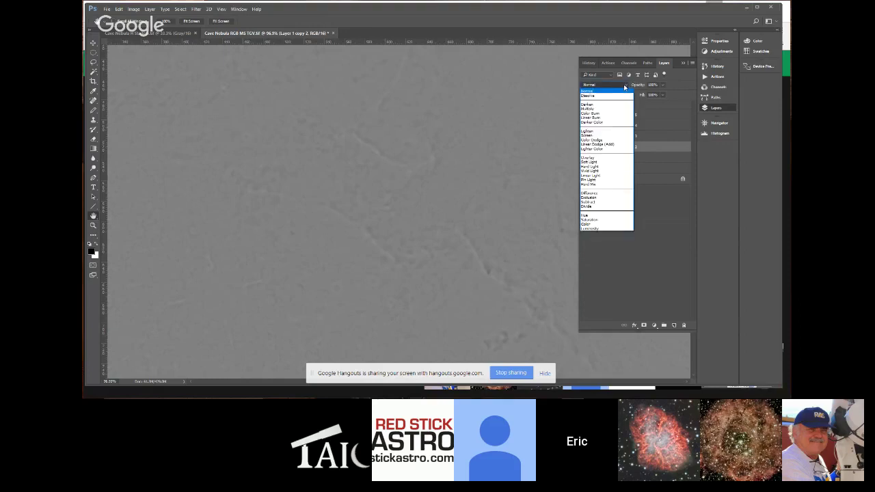
pyautogui.click(604, 158)
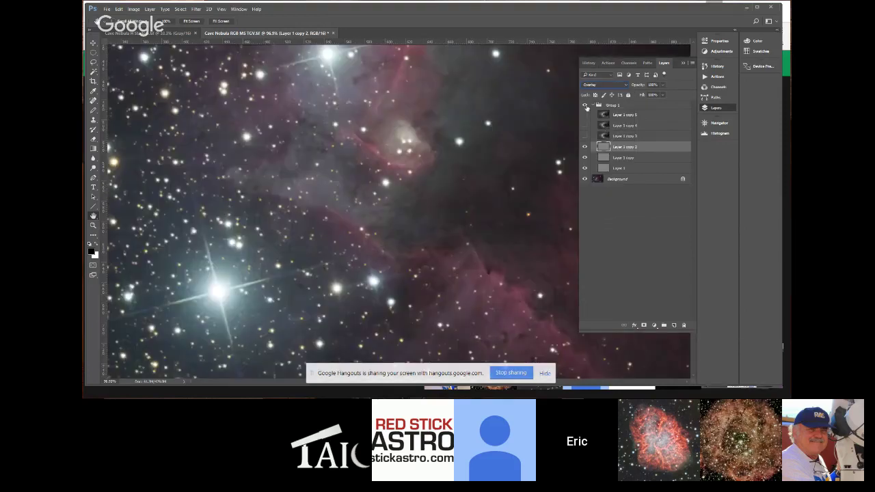
# Step: Show Layer 1 copy 3, apply High Pass with an 8-pixel radius to it and set its blend mode to Overlay
pyautogui.click(584, 136)
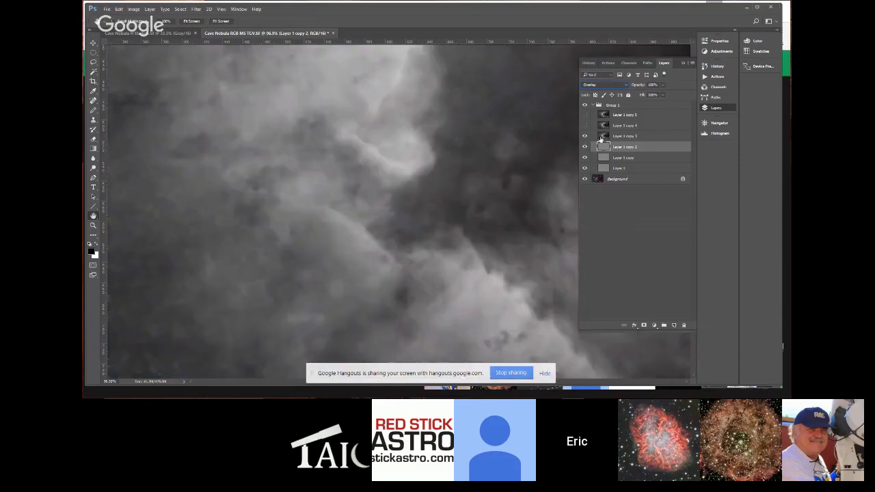
pyautogui.click(624, 136)
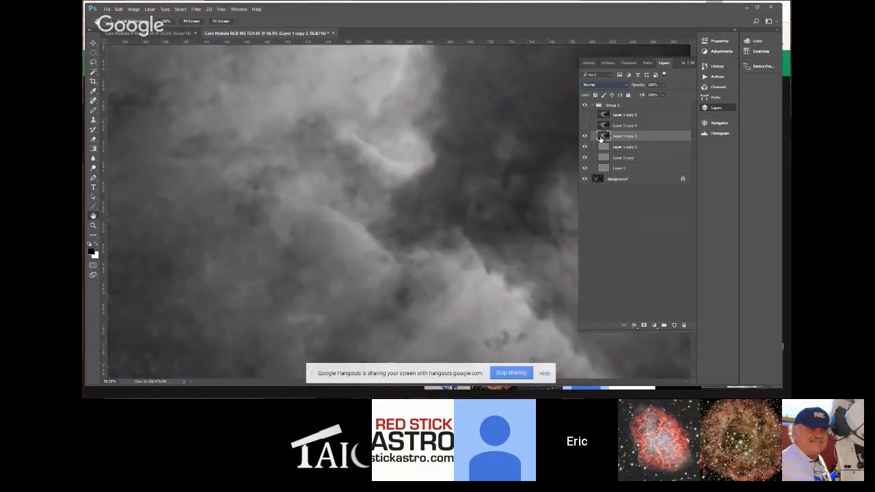
pyautogui.click(198, 10)
pyautogui.moveTo(220, 191)
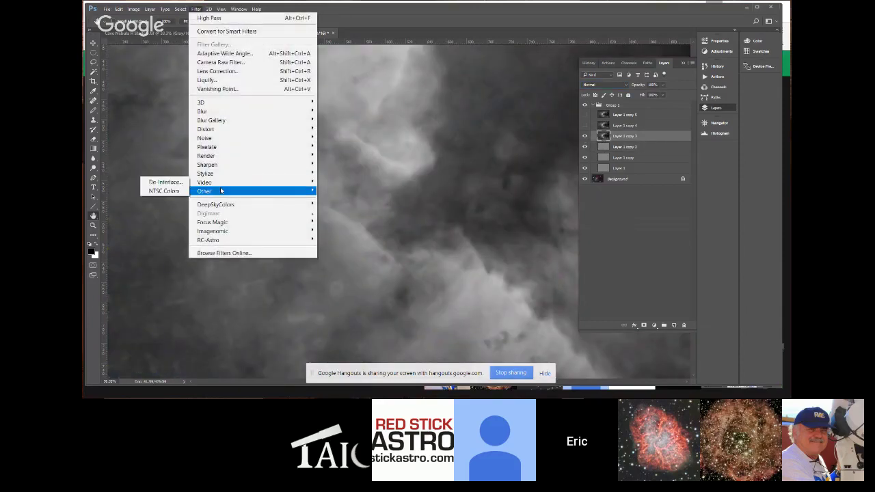
pyautogui.click(147, 198)
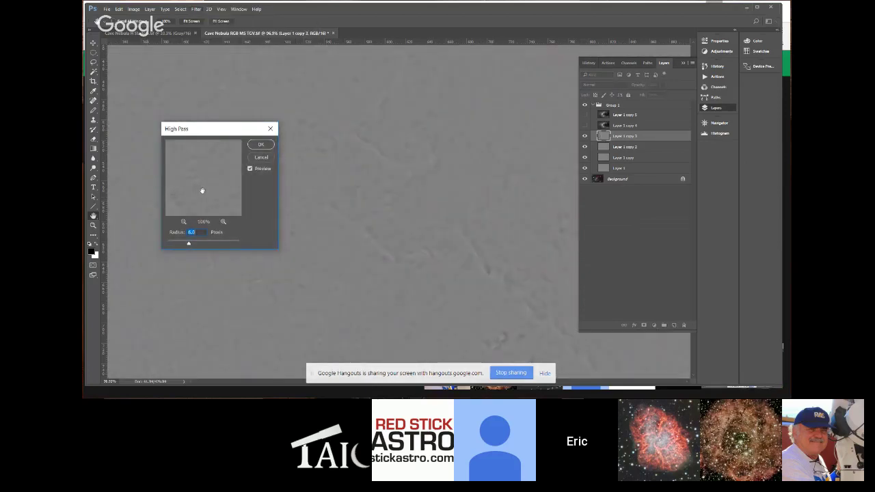
pyautogui.write('8')
pyautogui.click(260, 145)
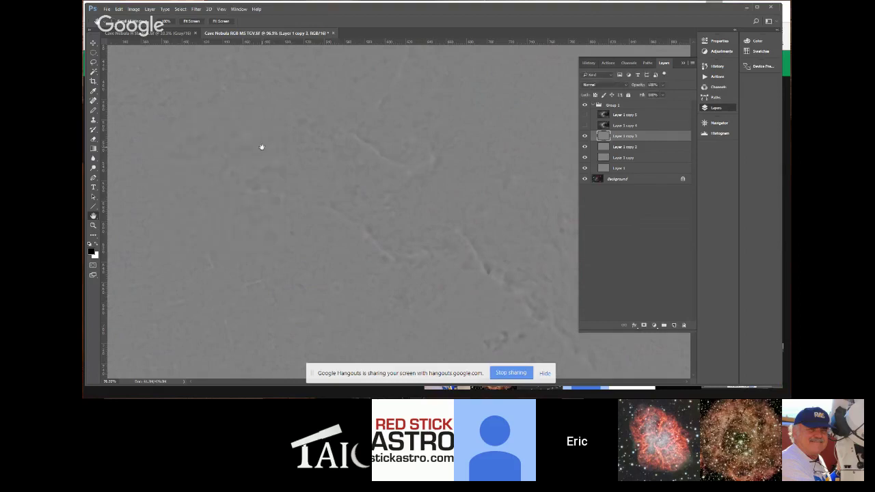
pyautogui.click(624, 85)
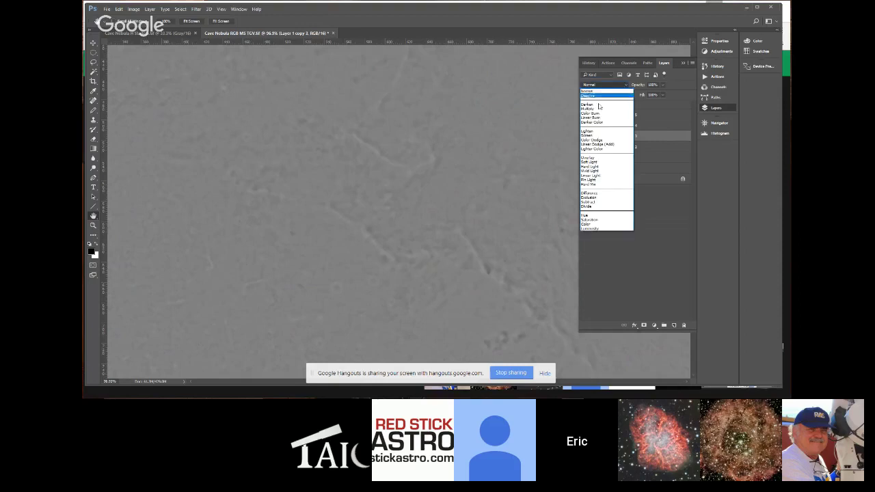
pyautogui.click(587, 158)
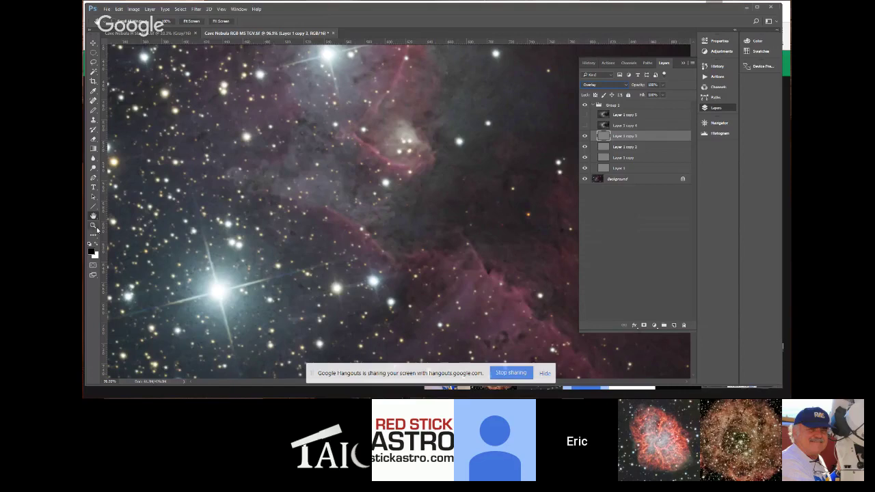
# Step: Fit the whole image in view, collapse Group 1 and hide it to compare the image without the high-pass layers
pyautogui.click(93, 226)
pyautogui.click(298, 22)
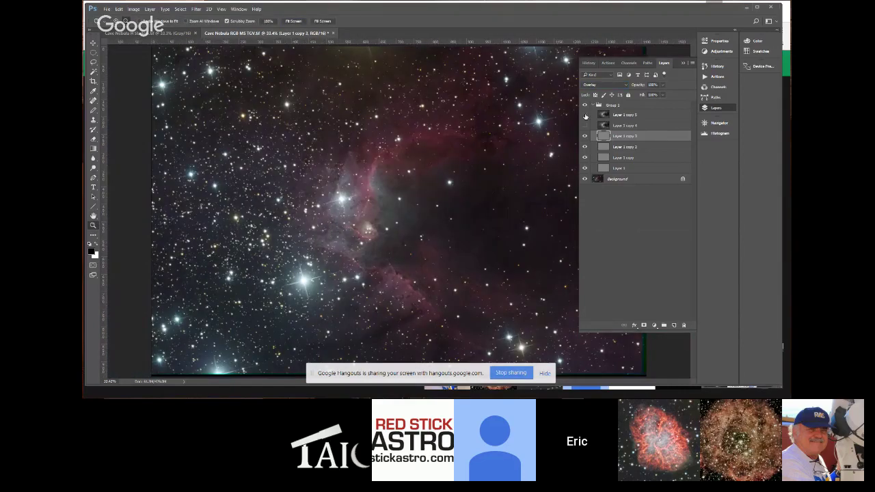
pyautogui.click(592, 106)
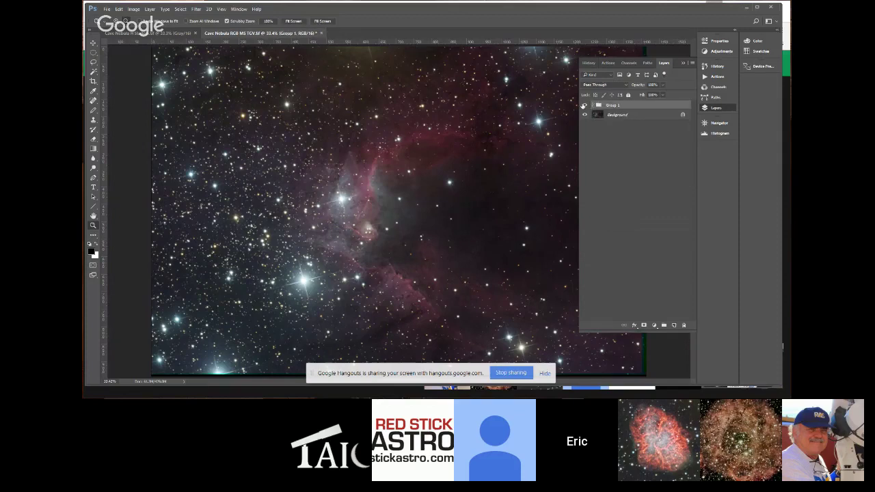
pyautogui.click(583, 106)
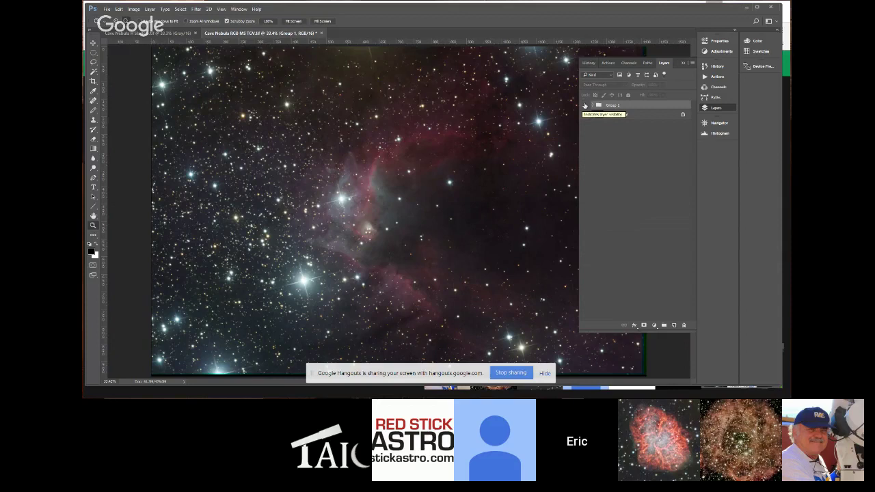
# Step: Show Group 1 again to view the whole image with the high-pass layers applied
pyautogui.click(584, 106)
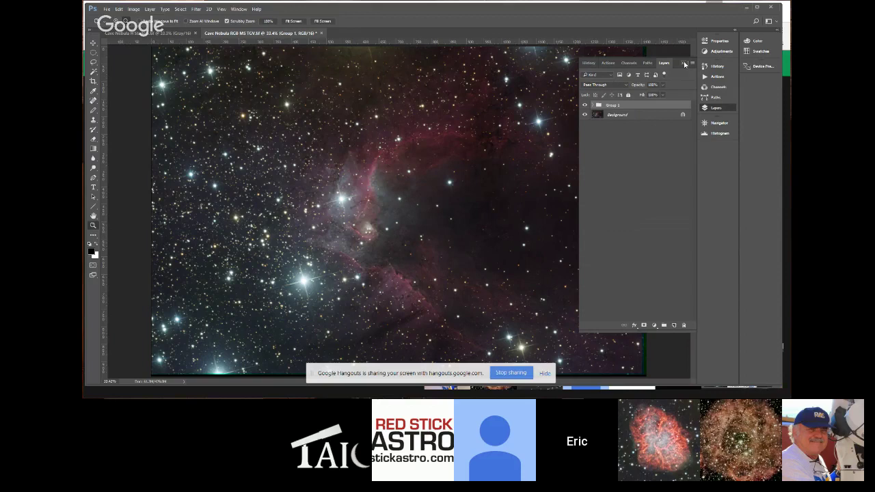
pyautogui.click(683, 63)
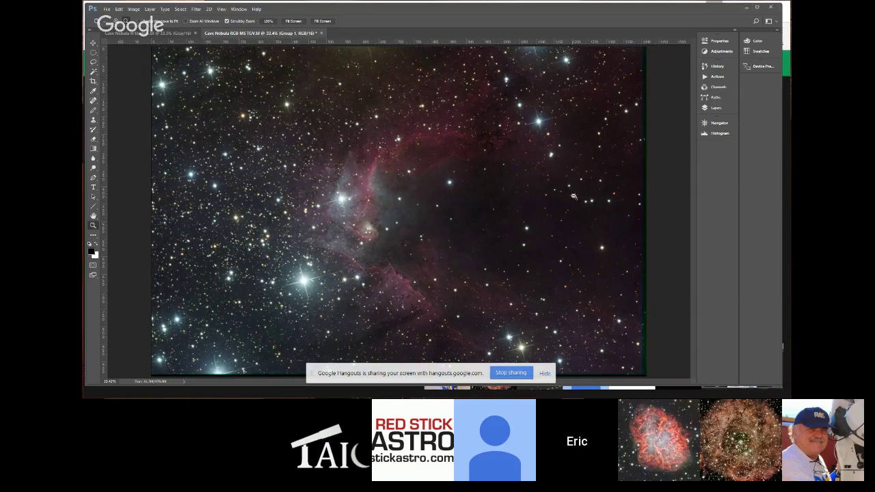
# Step: Switch to the starless Cave Nebula H image and convert it from grayscale to RGB Color mode
pyautogui.click(154, 34)
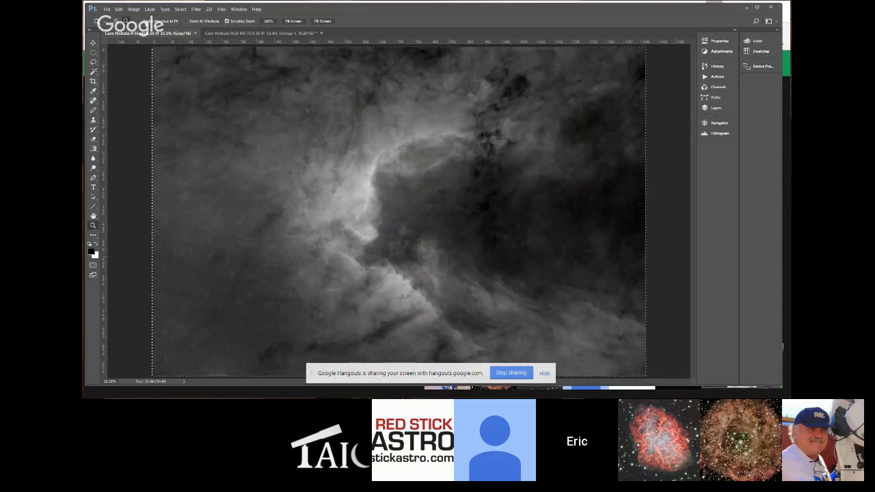
pyautogui.click(134, 10)
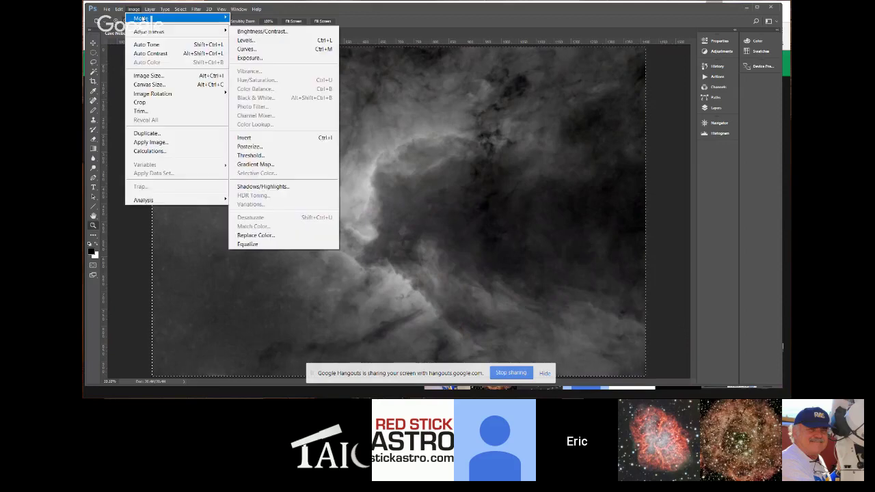
pyautogui.moveTo(142, 19)
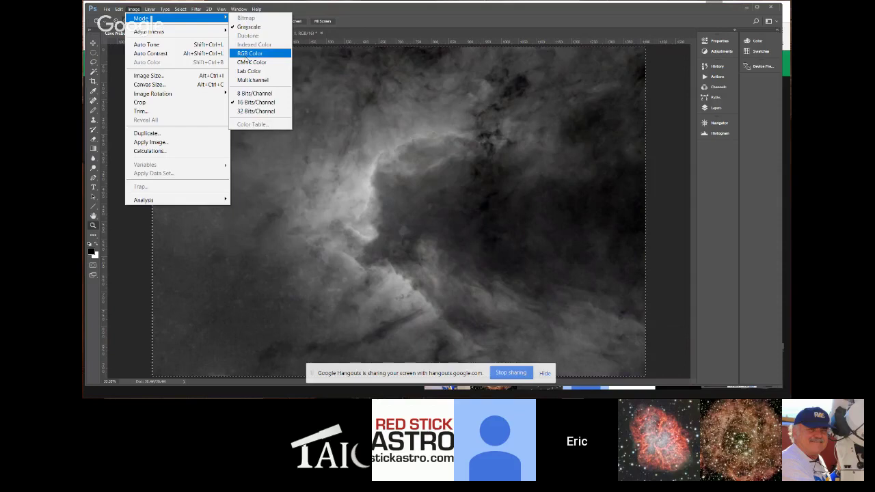
pyautogui.click(246, 55)
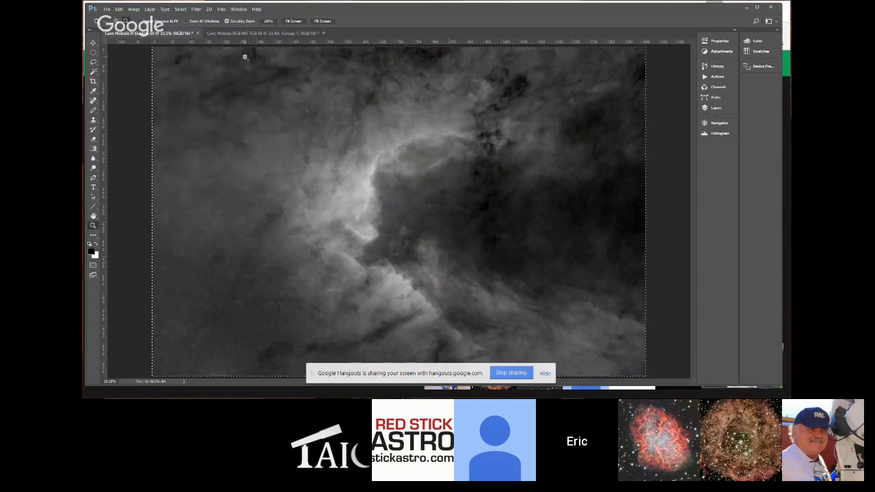
# Step: Fill the Green and Blue channels of the starless H image with black, then restore the RGB composite view
pyautogui.click(718, 87)
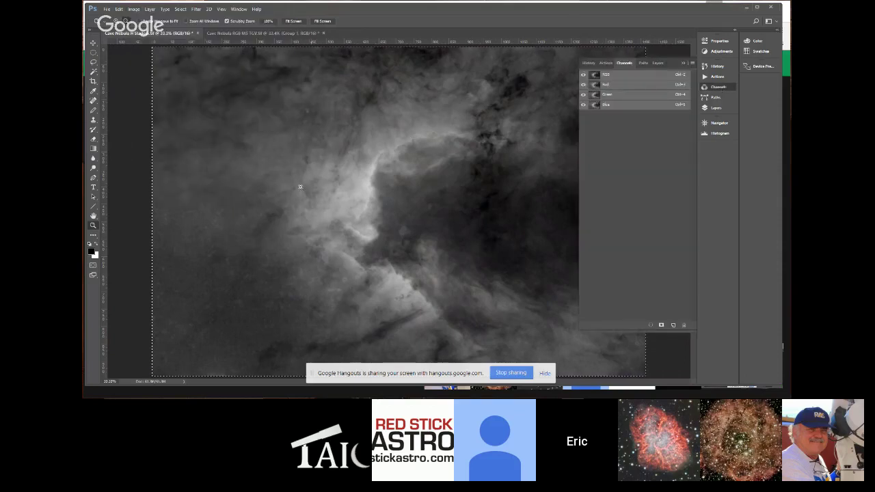
pyautogui.click(93, 111)
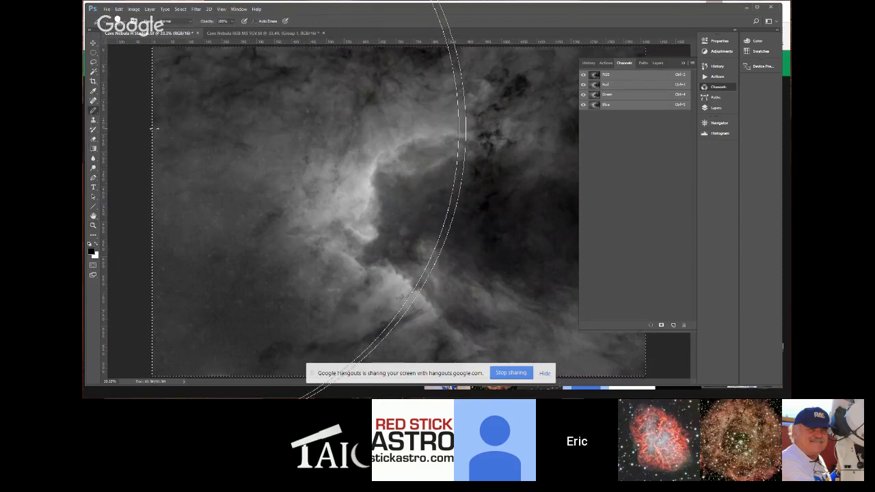
pyautogui.click(641, 94)
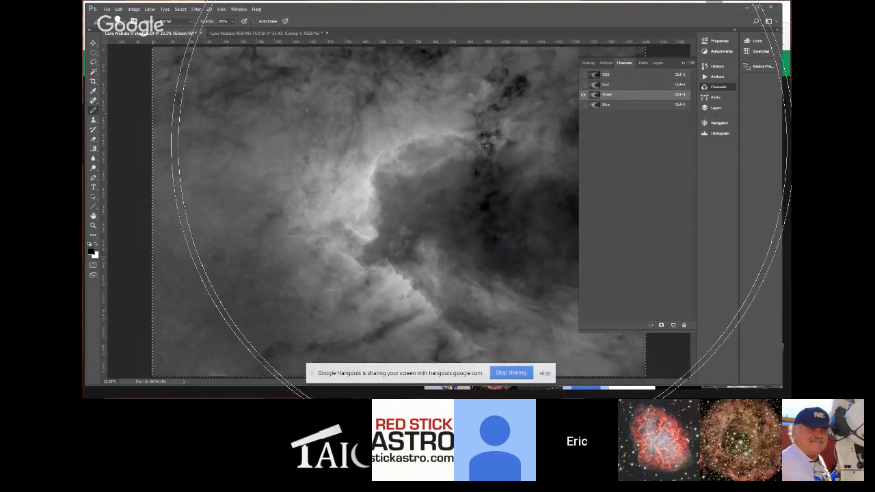
pyautogui.hotkey('alt', 'BackSpace')
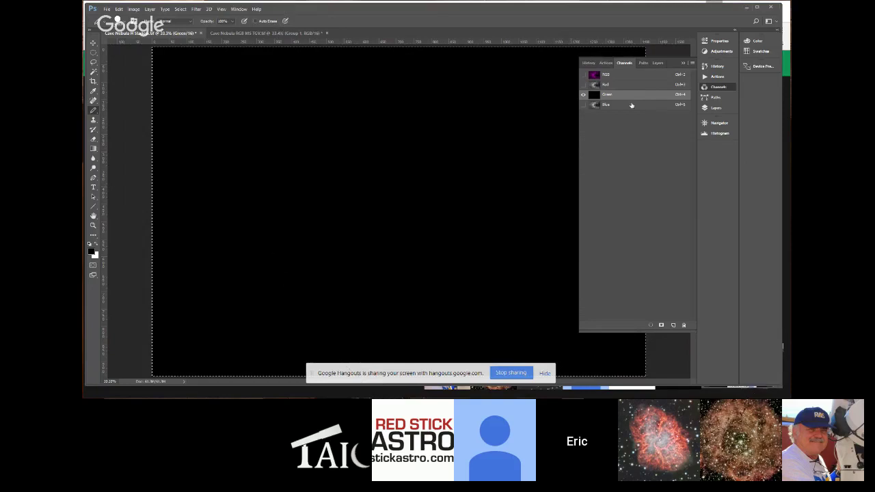
pyautogui.click(632, 105)
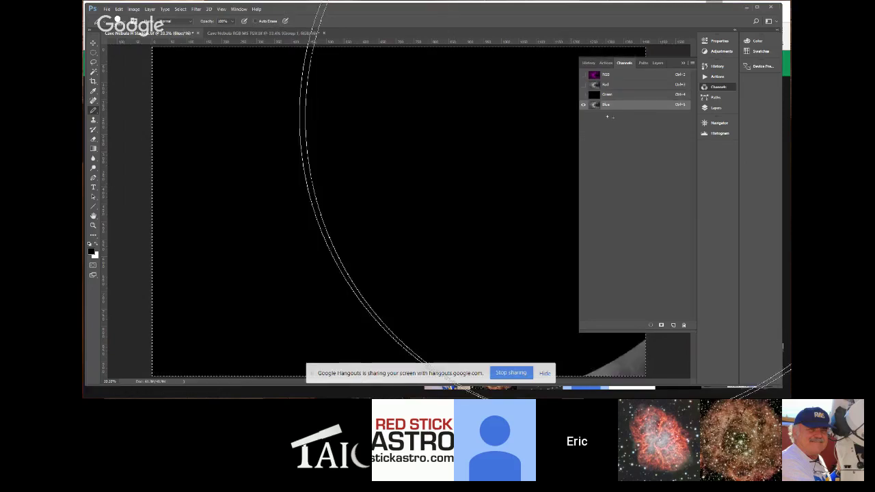
pyautogui.hotkey('alt', 'BackSpace')
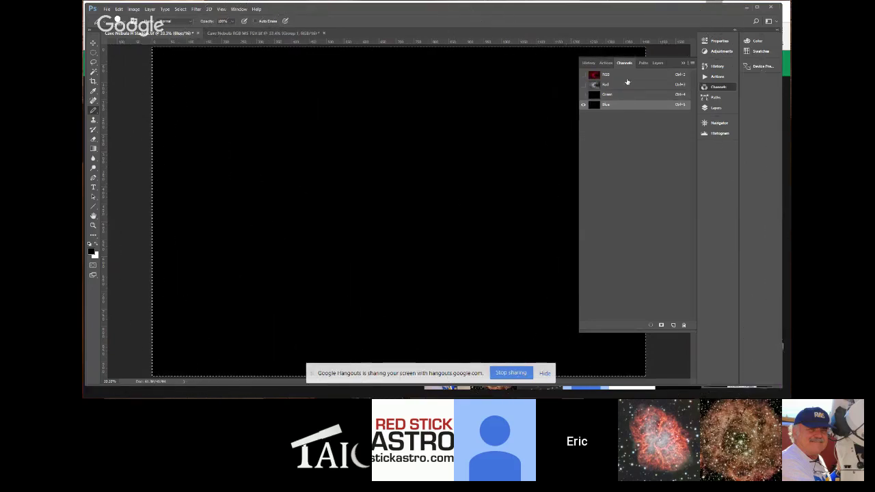
pyautogui.click(627, 76)
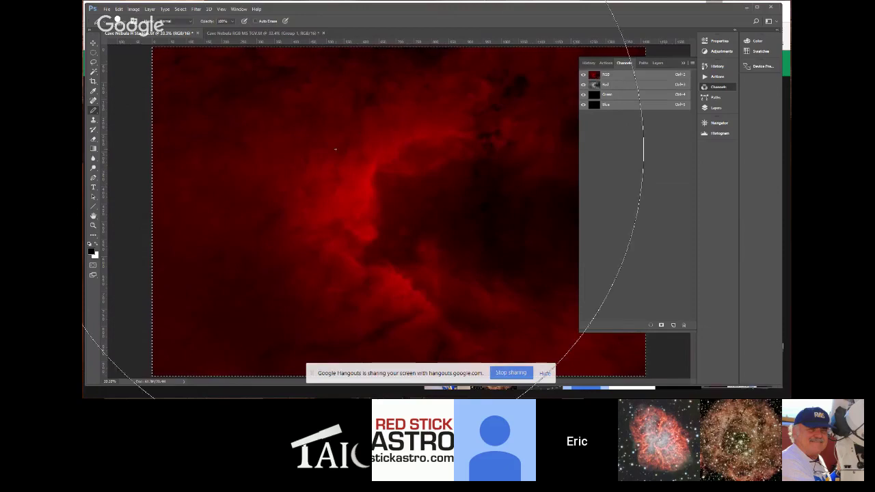
# Step: Copy the red starless H image into the Cave Nebula RGB image above Group 1 and set its blend mode to Lighten
pyautogui.click(93, 53)
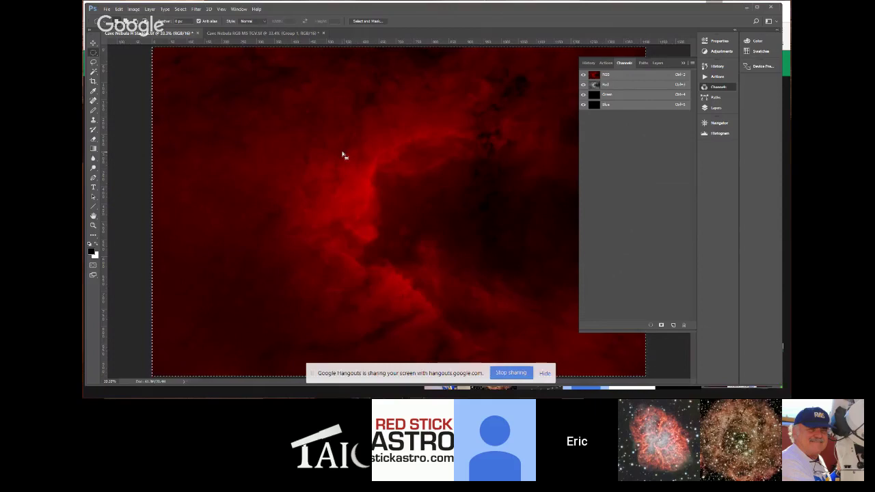
pyautogui.click(250, 34)
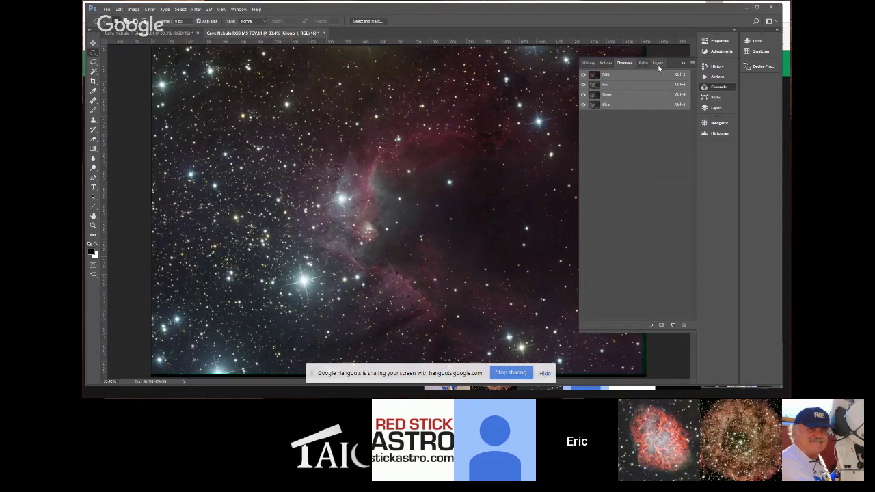
pyautogui.click(657, 63)
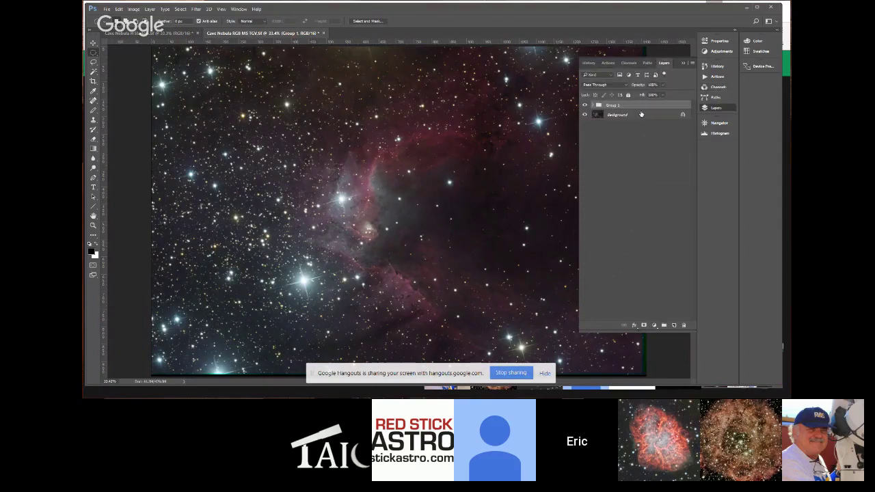
pyautogui.hotkey('ctrl', 'v')
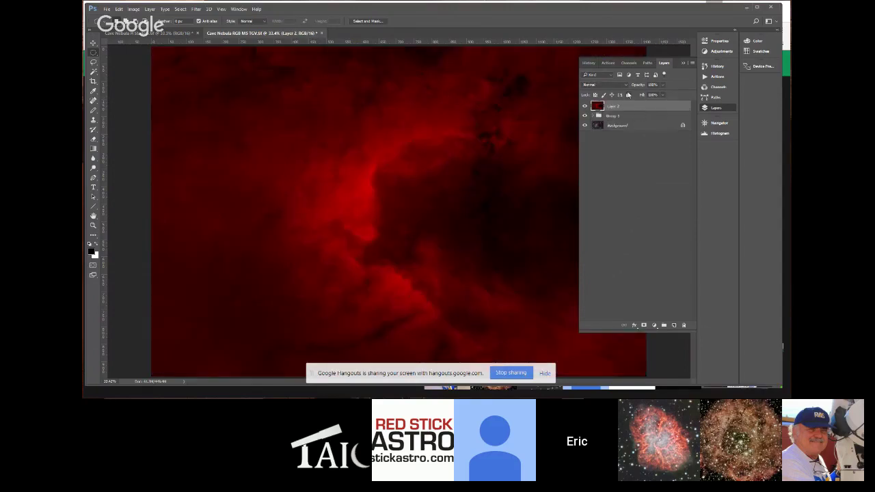
pyautogui.click(624, 85)
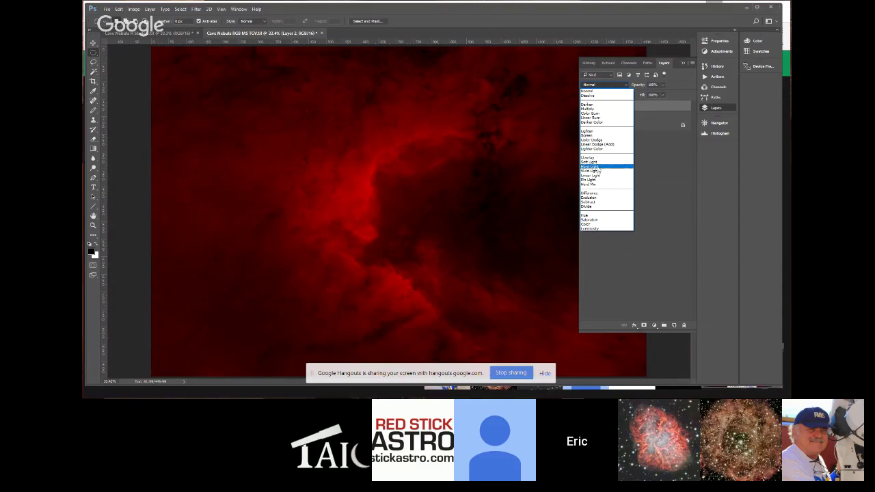
pyautogui.click(595, 131)
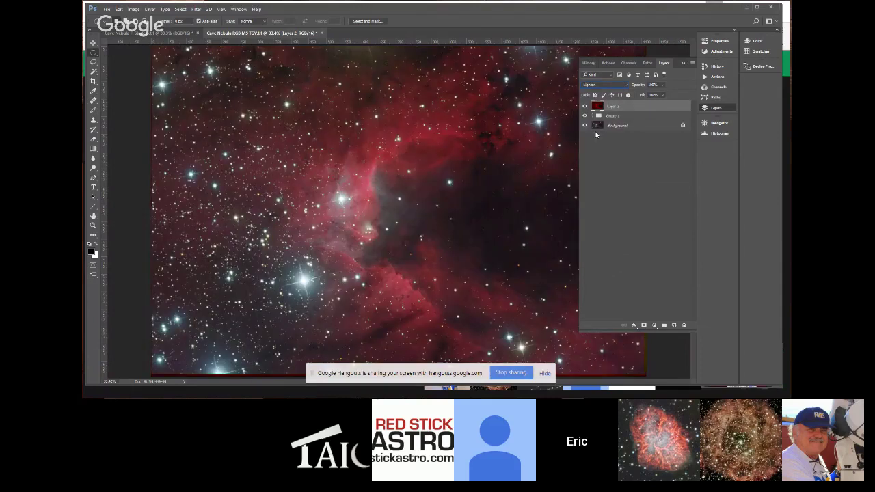
# Step: Compare the image with and without the red H layer by switching Layer 2 off and on
pyautogui.click(682, 65)
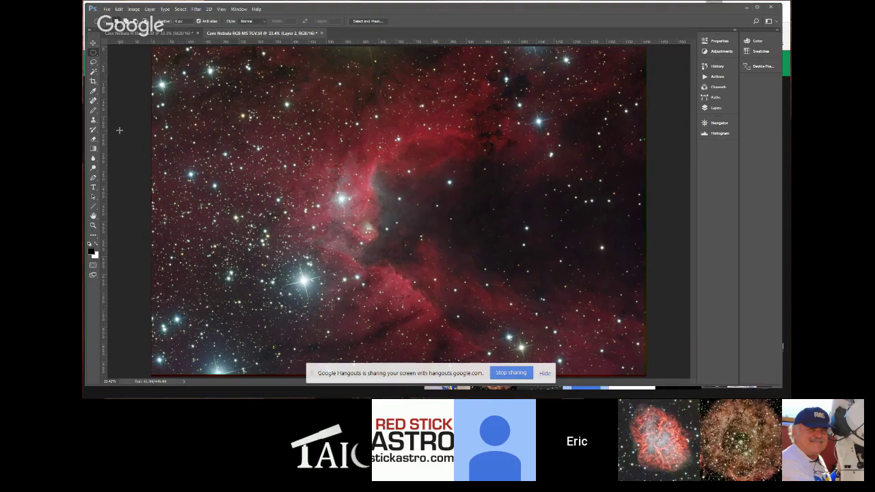
pyautogui.click(715, 108)
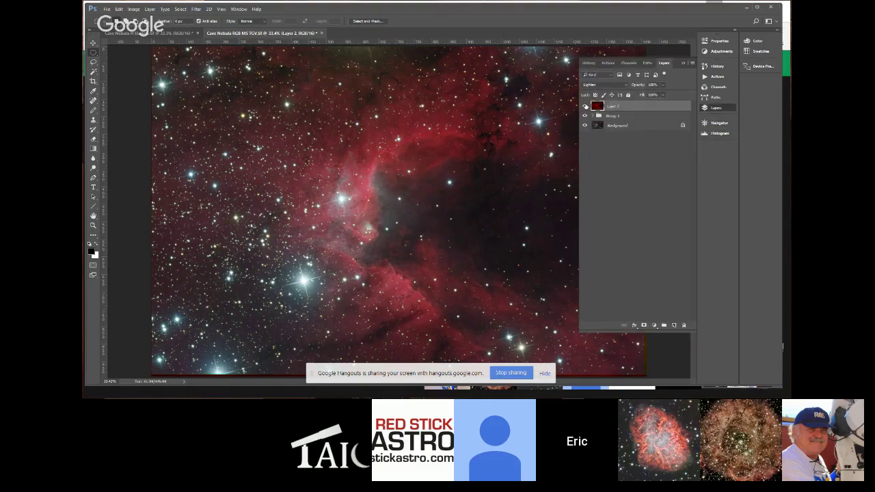
pyautogui.click(585, 106)
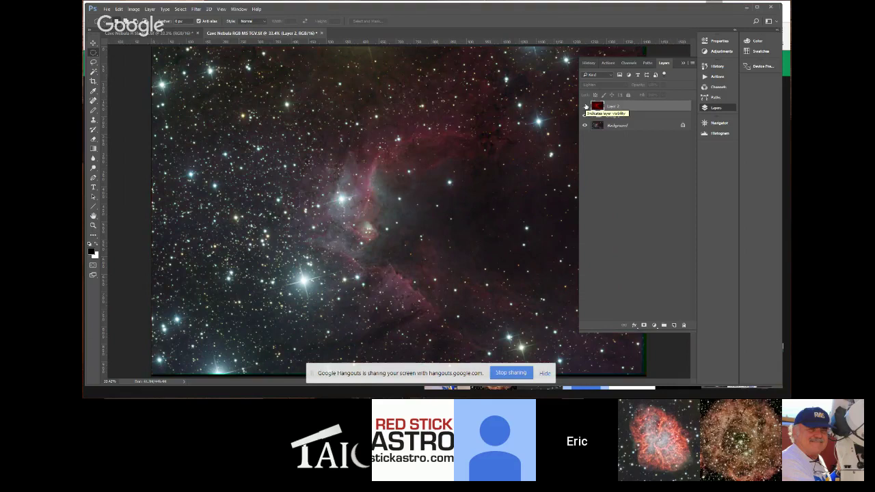
pyautogui.click(585, 106)
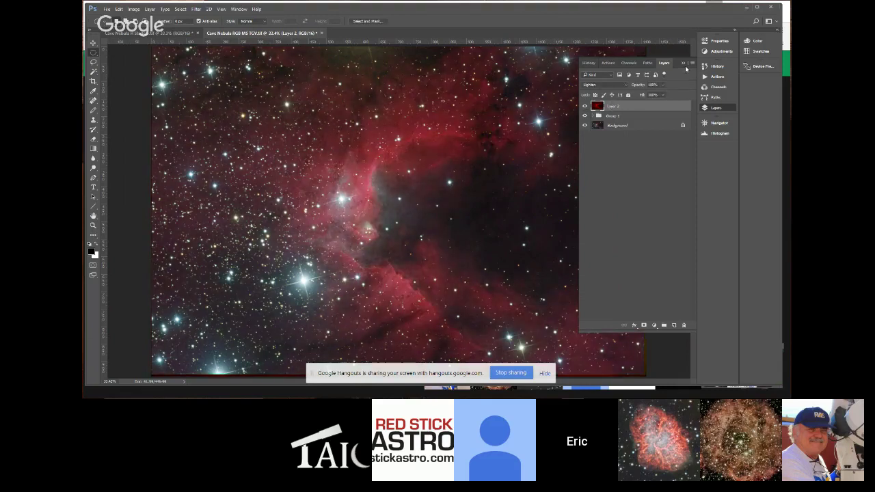
pyautogui.click(682, 64)
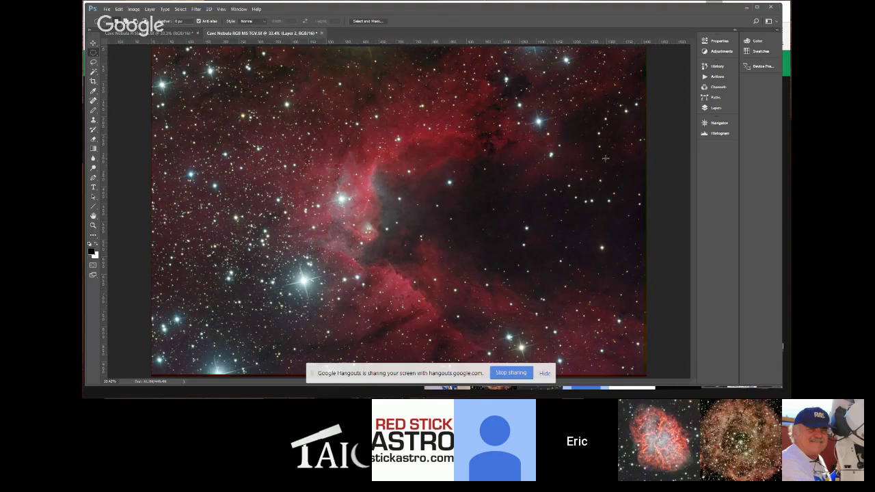
# Step: Run the Stamp action from the Tone Mapping set to merge all visible layers into a new top layer
pyautogui.click(713, 108)
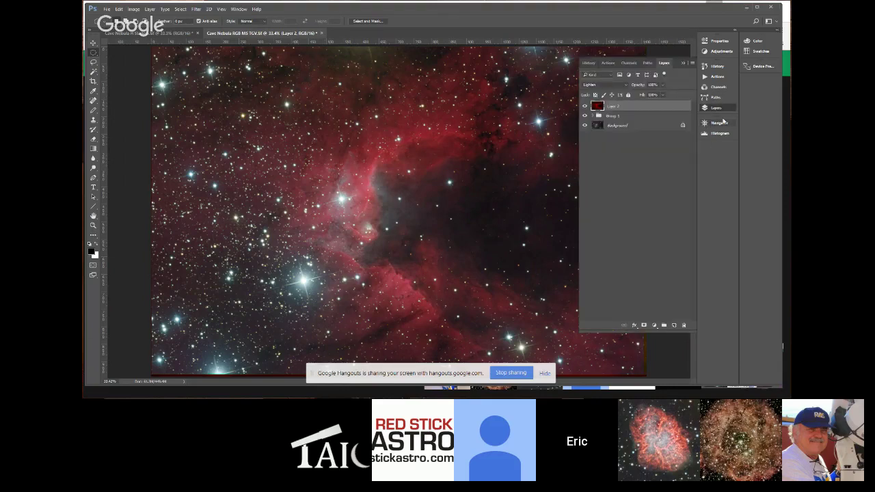
pyautogui.click(718, 77)
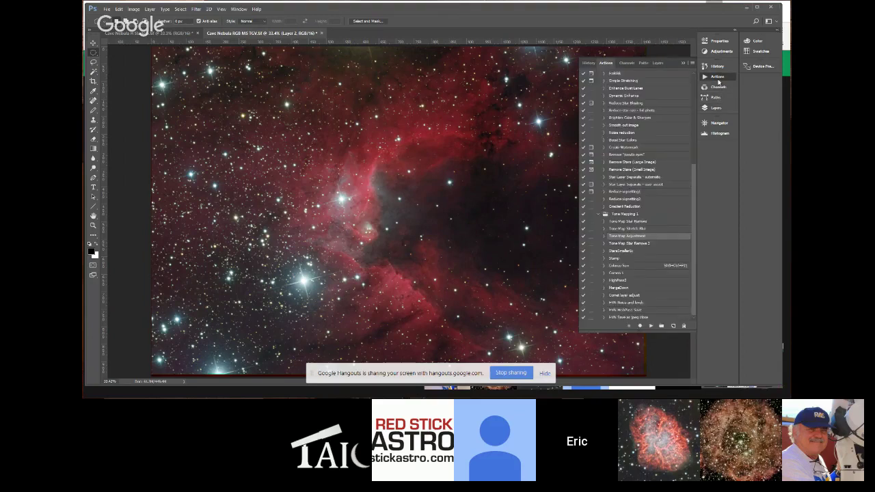
pyautogui.click(614, 259)
pyautogui.click(683, 63)
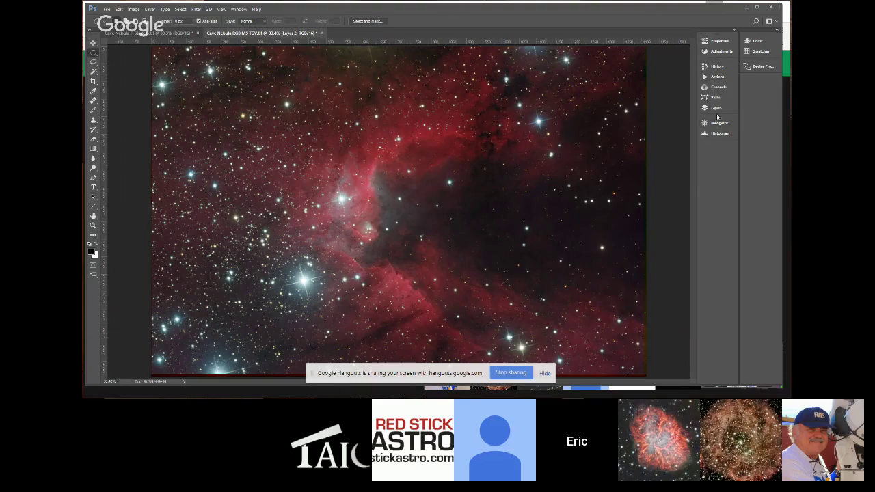
pyautogui.click(717, 77)
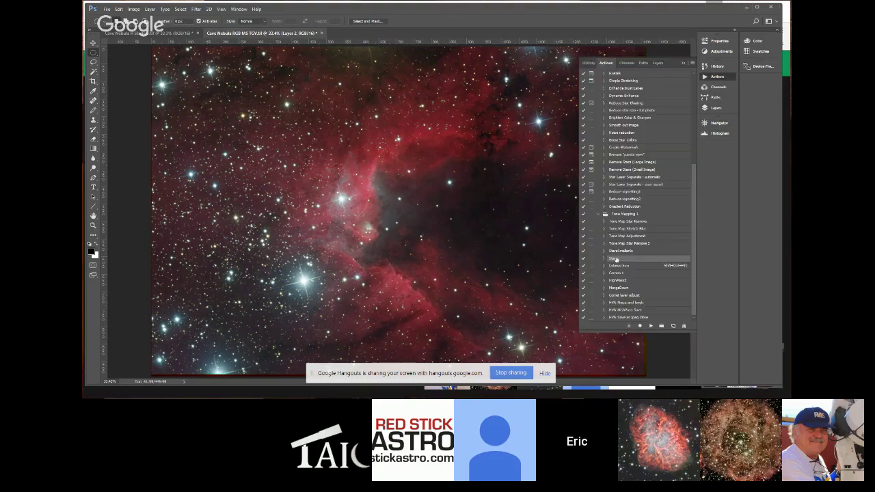
pyautogui.click(694, 62)
pyautogui.click(683, 64)
pyautogui.click(683, 63)
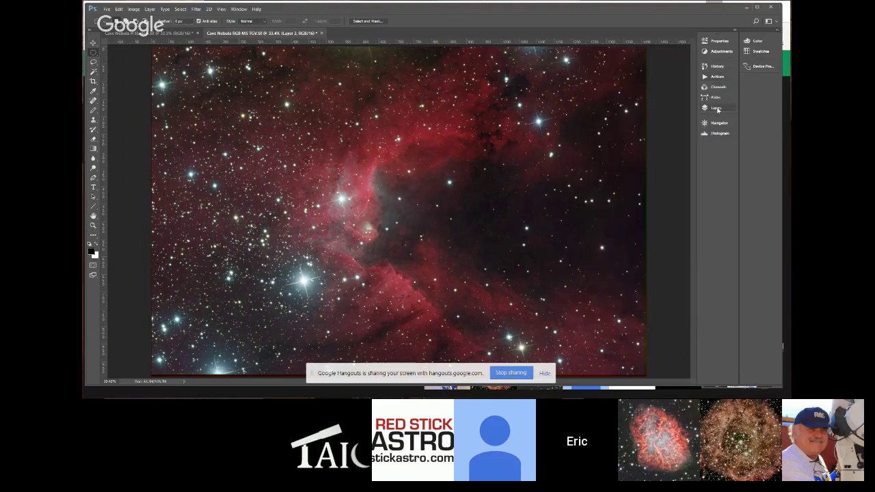
pyautogui.click(715, 108)
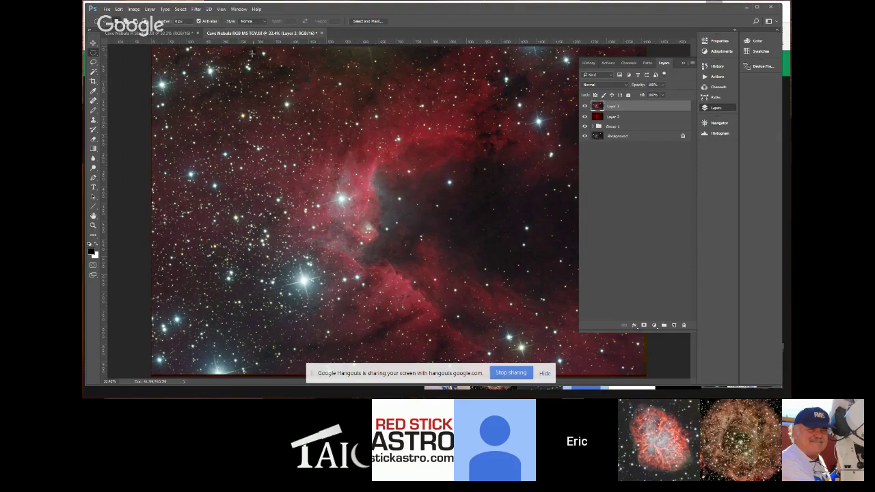
# Step: Reduce noise on the merged top layer with the Imagenomic Noiseware filter, using the Weaker noise preset
pyautogui.click(196, 9)
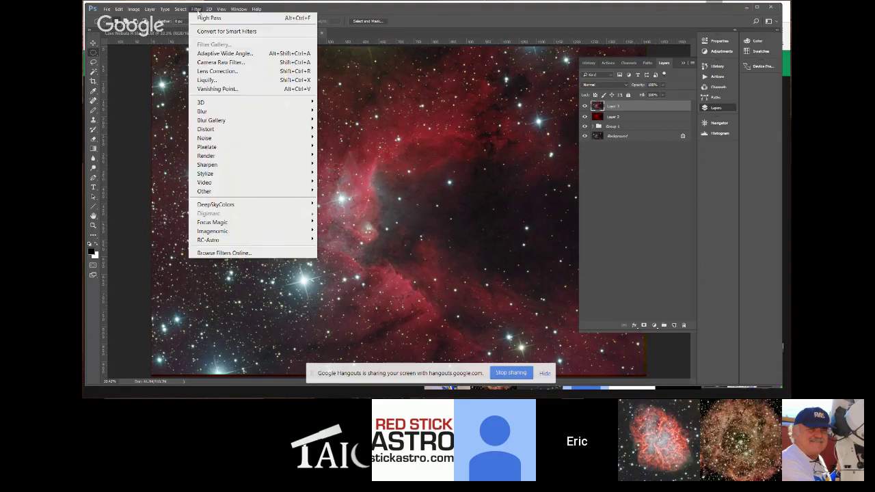
pyautogui.moveTo(216, 233)
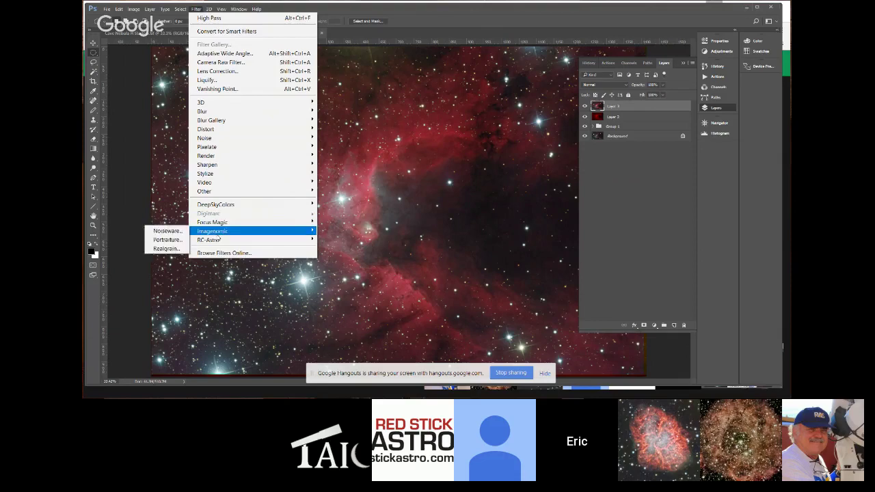
pyautogui.click(164, 231)
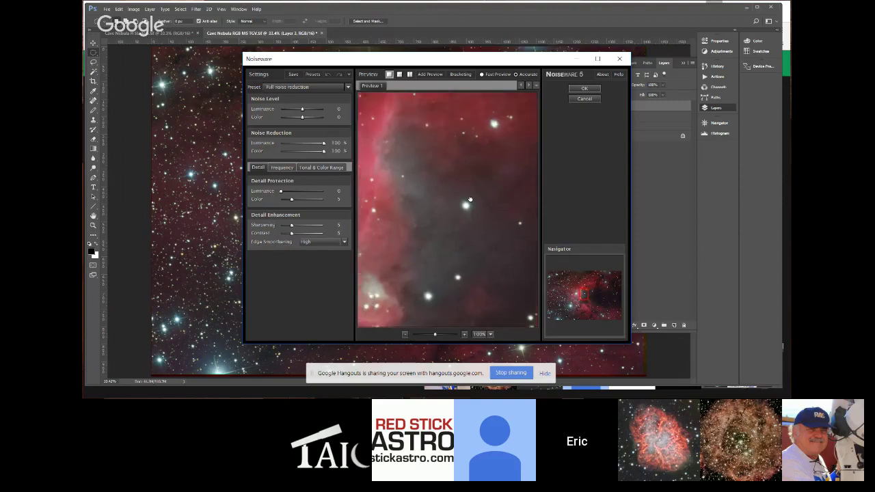
pyautogui.click(347, 87)
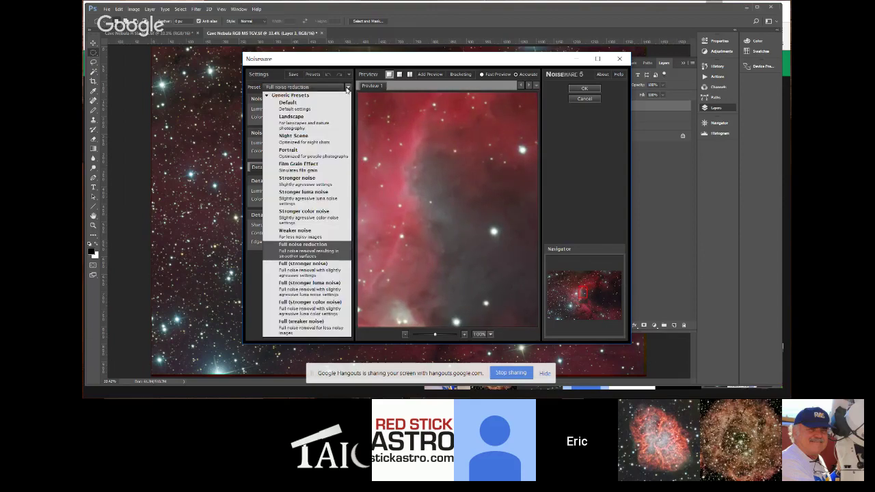
pyautogui.click(294, 234)
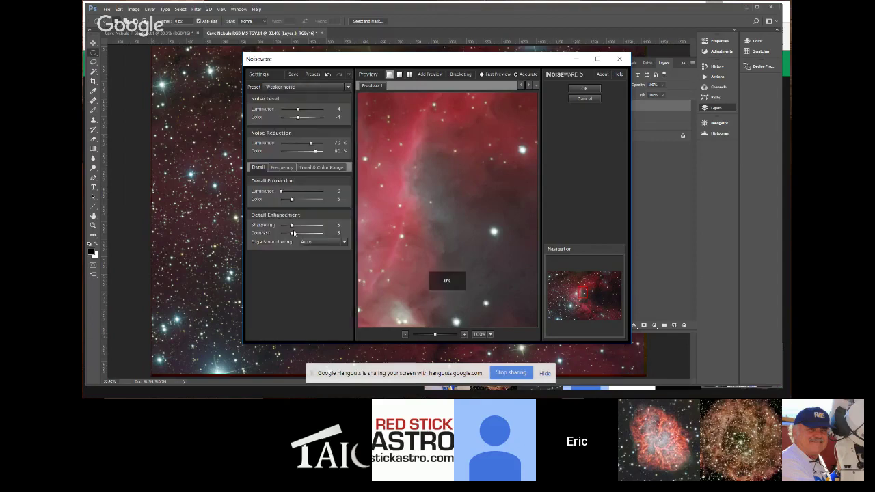
pyautogui.click(583, 89)
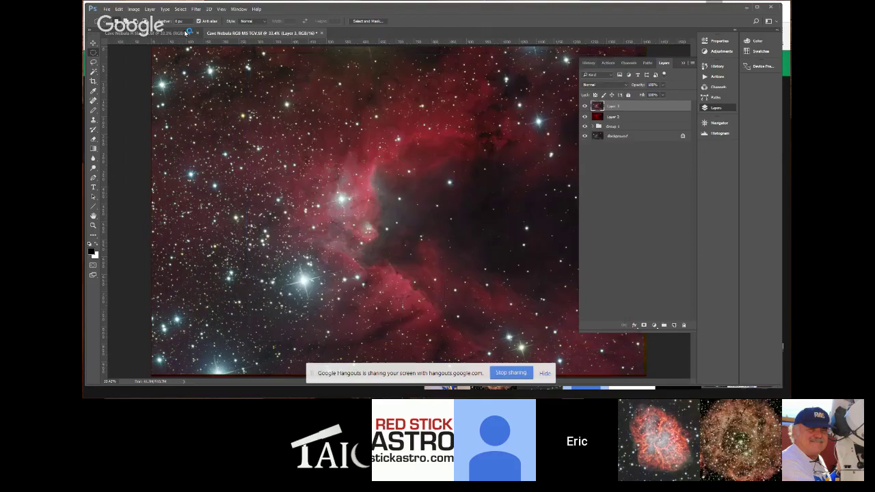
# Step: Apply a Levels adjustment to the merged top layer and collapse the layer list to uncover the whole image
pyautogui.click(134, 8)
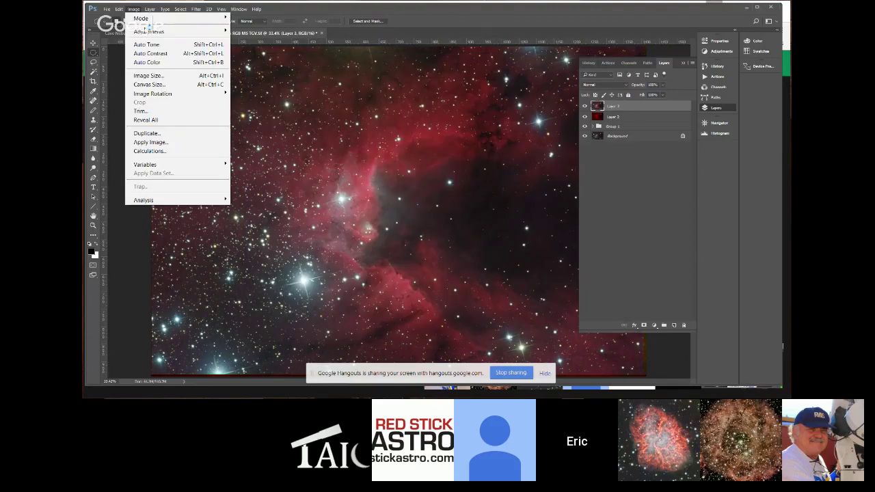
pyautogui.moveTo(150, 32)
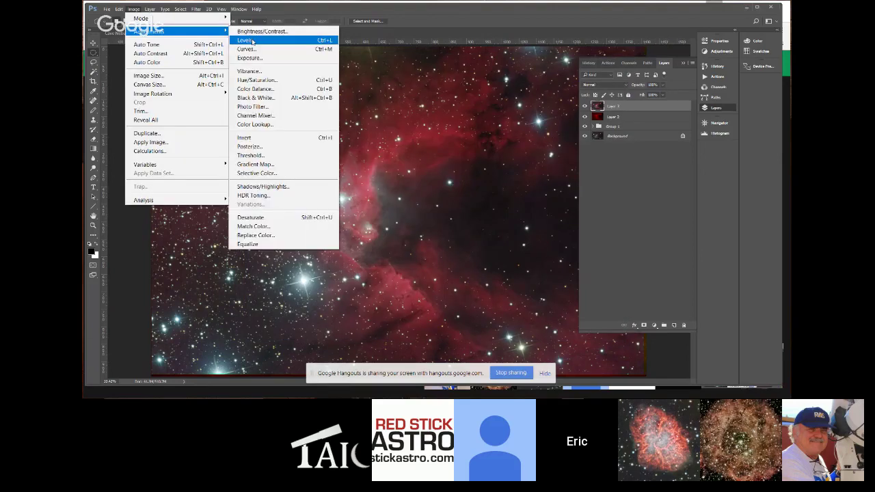
pyautogui.click(245, 41)
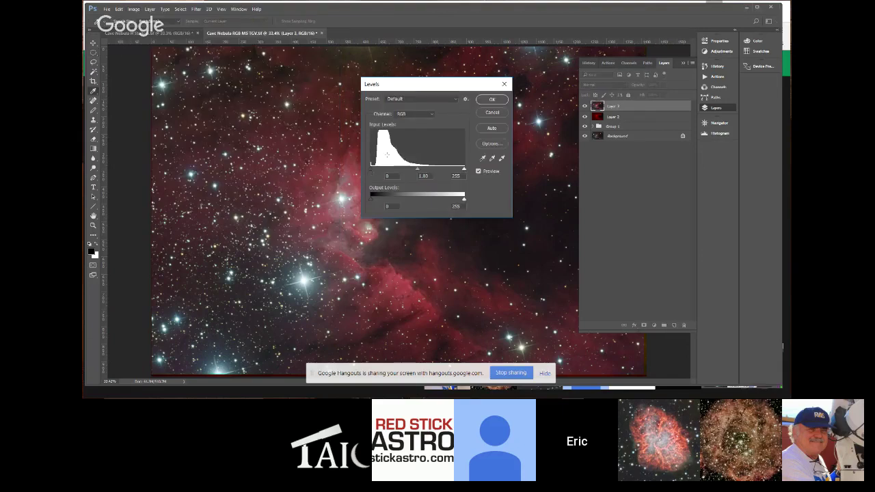
pyautogui.click(491, 100)
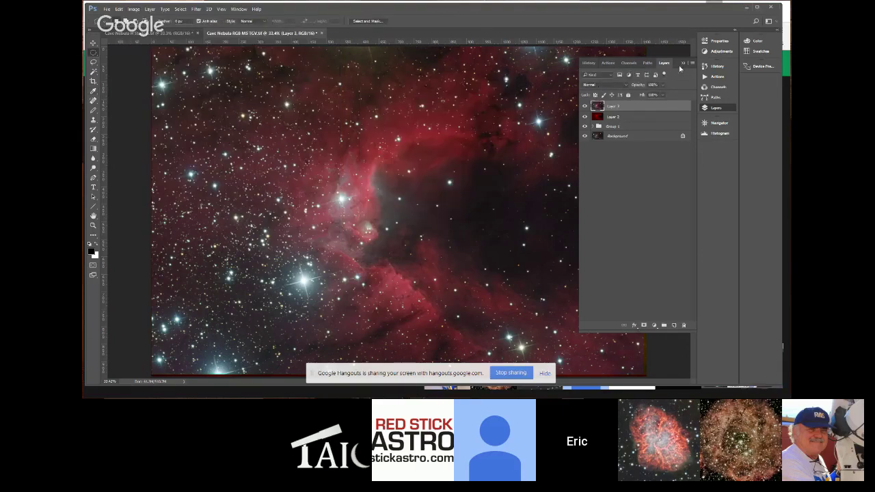
pyautogui.click(682, 63)
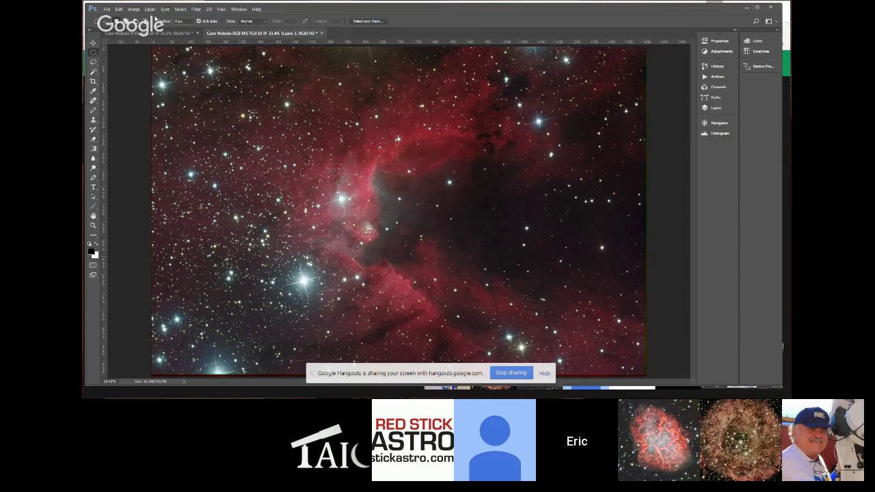
# Step: Rotate the Cave Nebula image 90° clockwise and fit it on screen, moving the screen-sharing notice off the picture
pyautogui.click(133, 10)
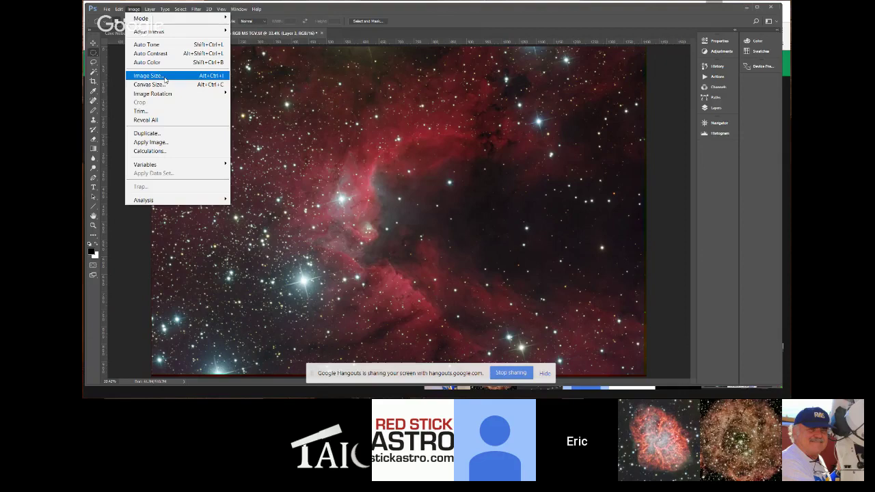
pyautogui.moveTo(167, 94)
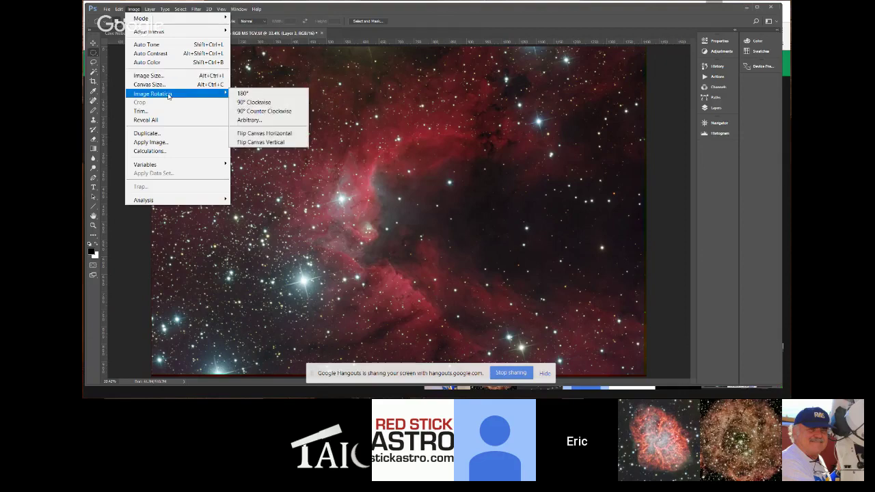
pyautogui.click(254, 102)
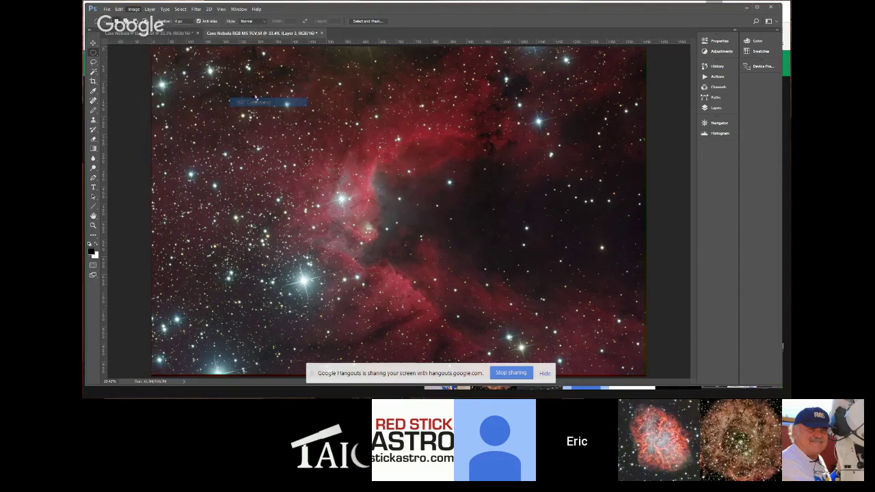
pyautogui.press('z')
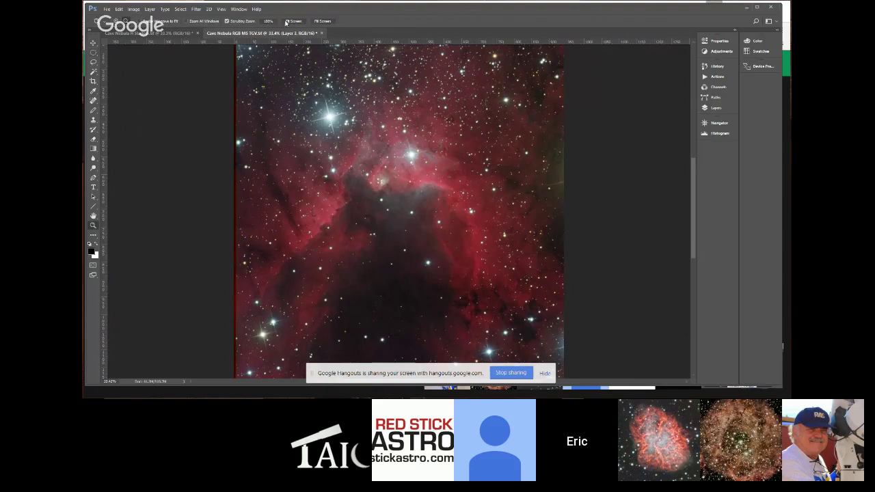
pyautogui.click(288, 21)
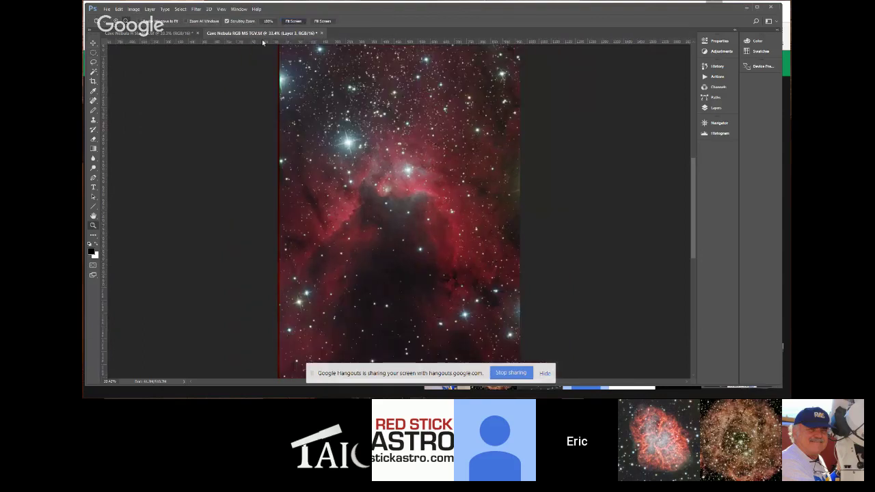
pyautogui.hotkey('ctrl', '0')
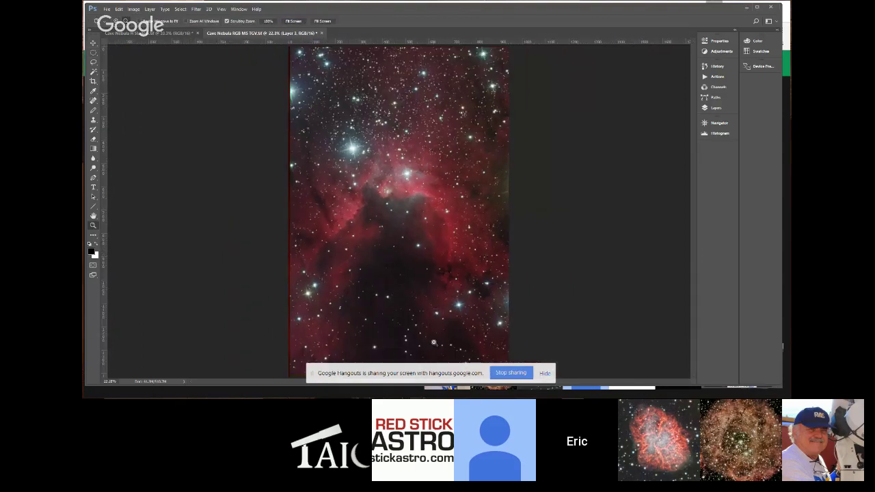
pyautogui.moveTo(415, 369); pyautogui.dragTo(638, 340)
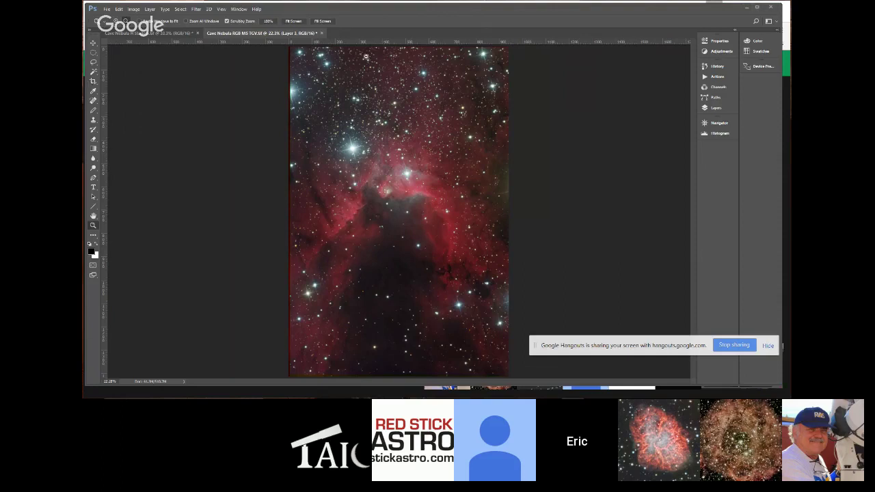
# Step: Crop the rotated image, trimming strips from its upper and lower ends and a thin strip from its right edge
pyautogui.click(94, 82)
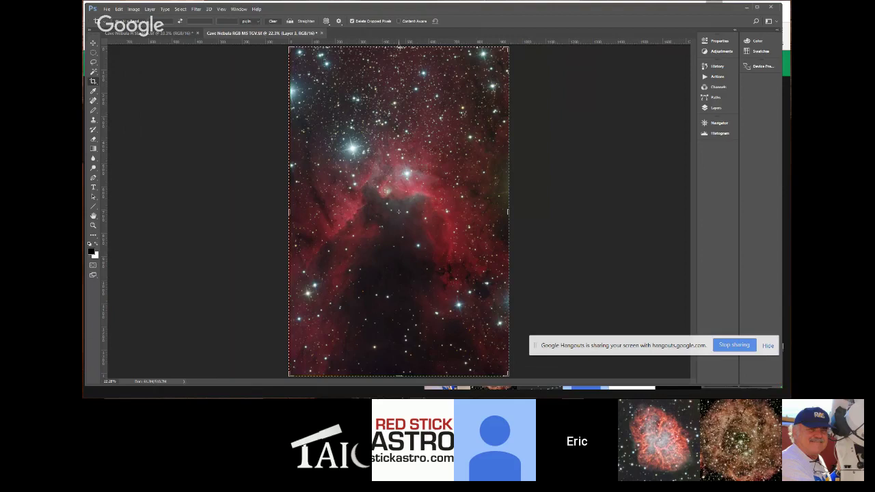
pyautogui.moveTo(399, 46); pyautogui.dragTo(400, 79)
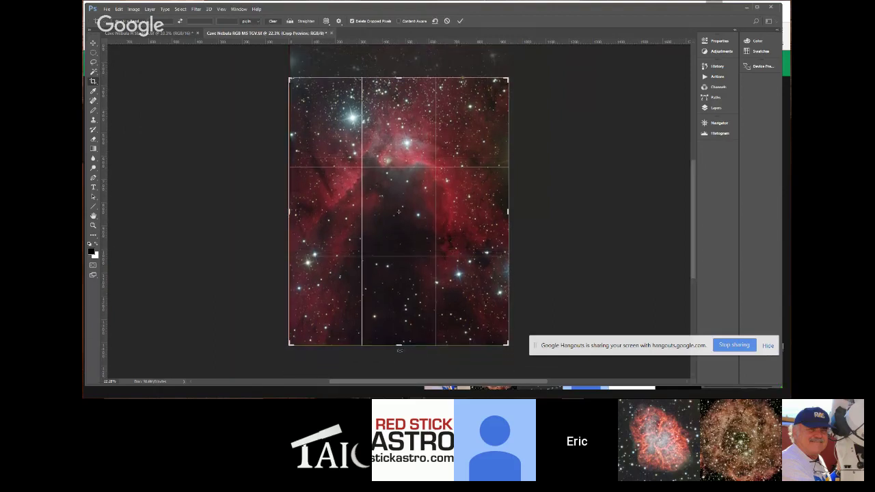
pyautogui.moveTo(399, 348); pyautogui.dragTo(440, 299)
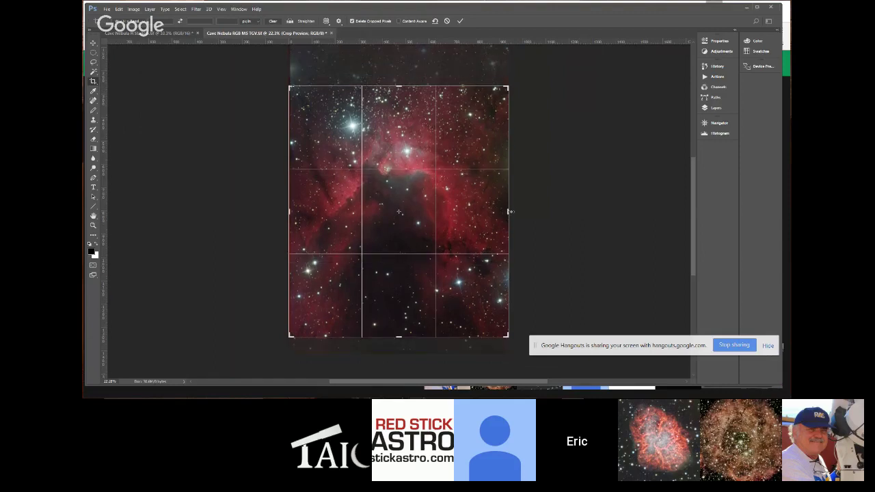
pyautogui.moveTo(510, 212); pyautogui.dragTo(506, 211)
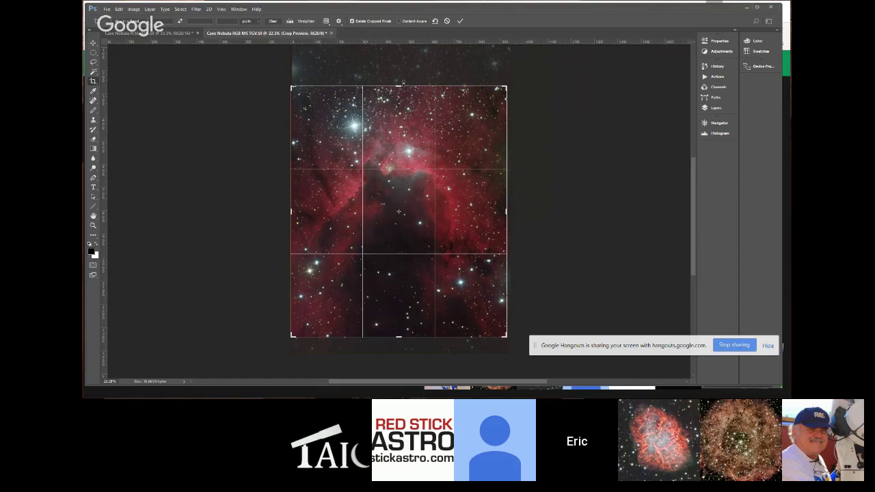
pyautogui.moveTo(398, 83); pyautogui.dragTo(399, 77)
pyautogui.press('Return')
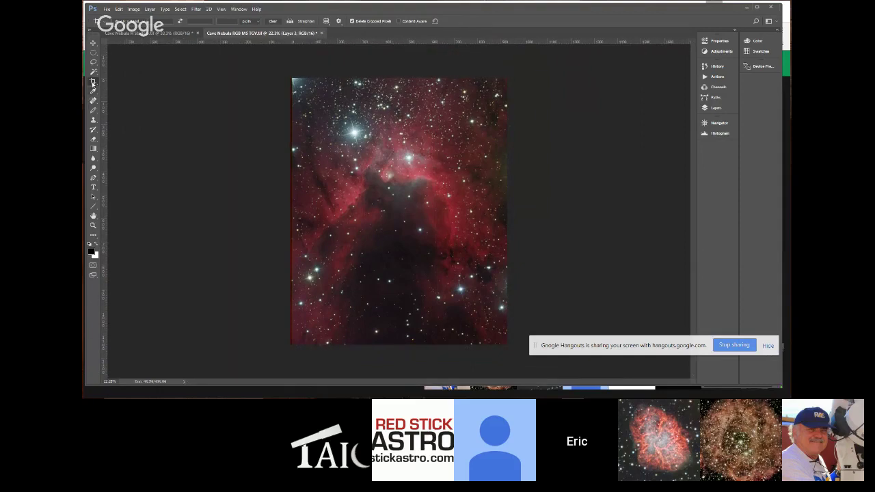
# Step: Crop the thin red border off the image's left edge and fit the result on screen
pyautogui.hotkey('ctrl', 't')
pyautogui.moveTo(290, 213); pyautogui.dragTo(294, 211)
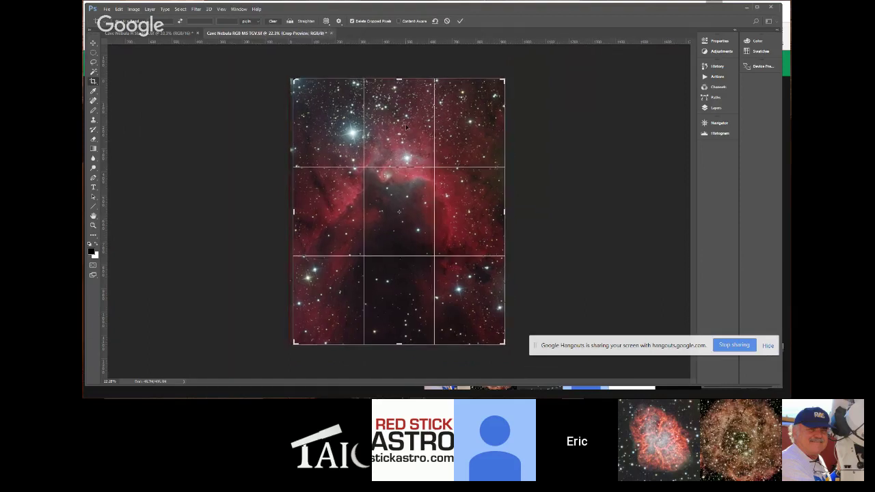
pyautogui.press('Return')
pyautogui.click(94, 226)
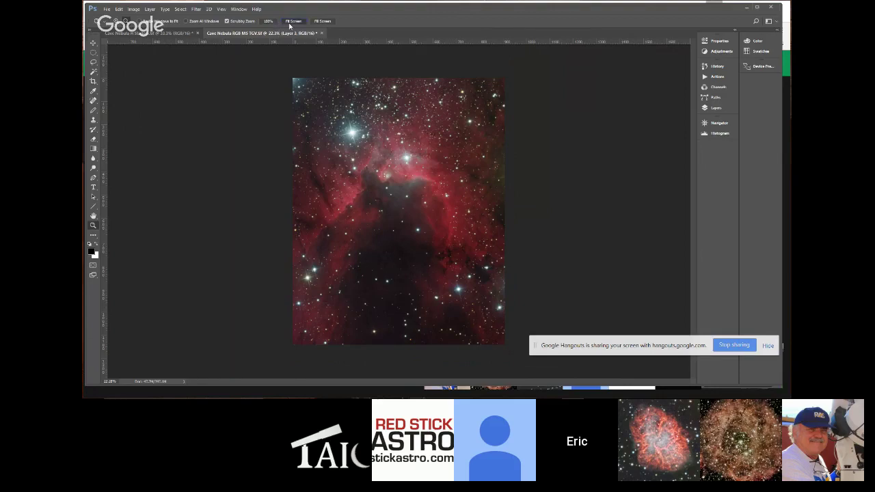
pyautogui.click(289, 22)
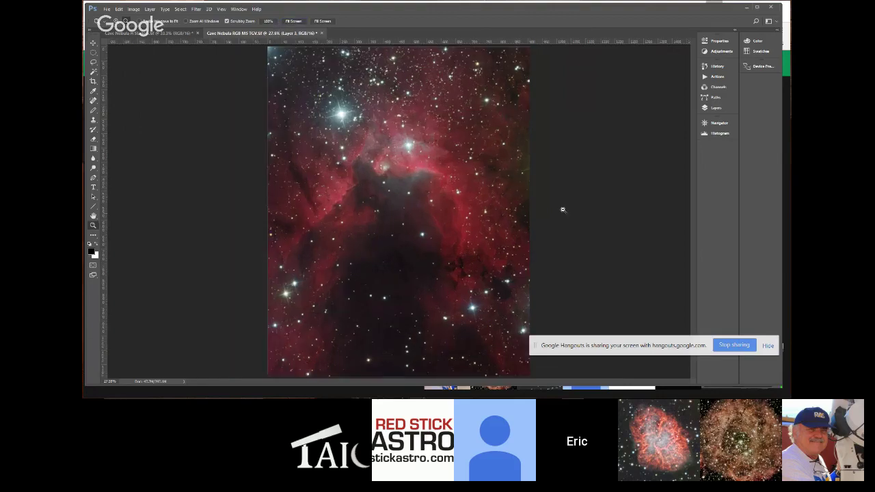
# Step: Remove green noise from the top layer with the DeepSkyColors HLVG filter at Strong
pyautogui.click(196, 9)
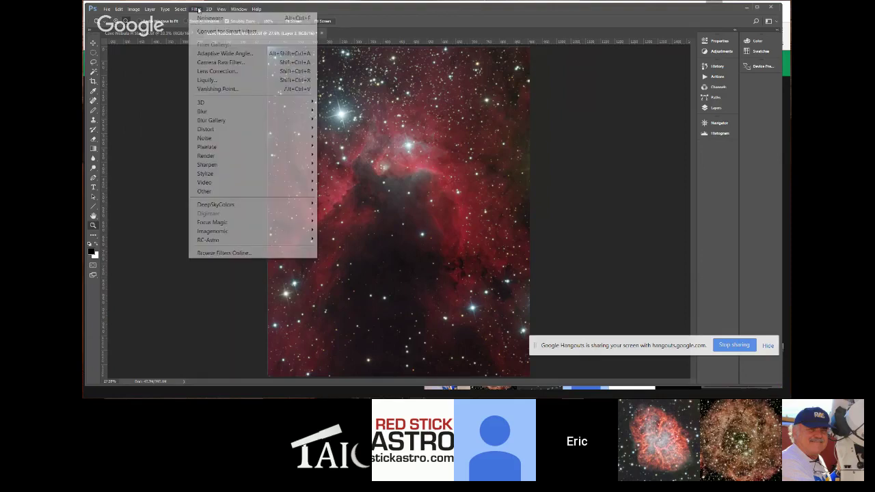
pyautogui.moveTo(232, 196)
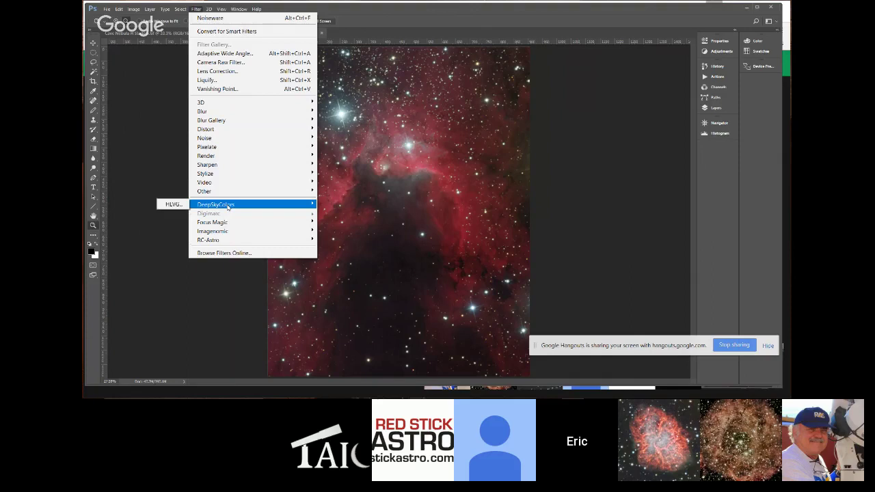
pyautogui.click(181, 204)
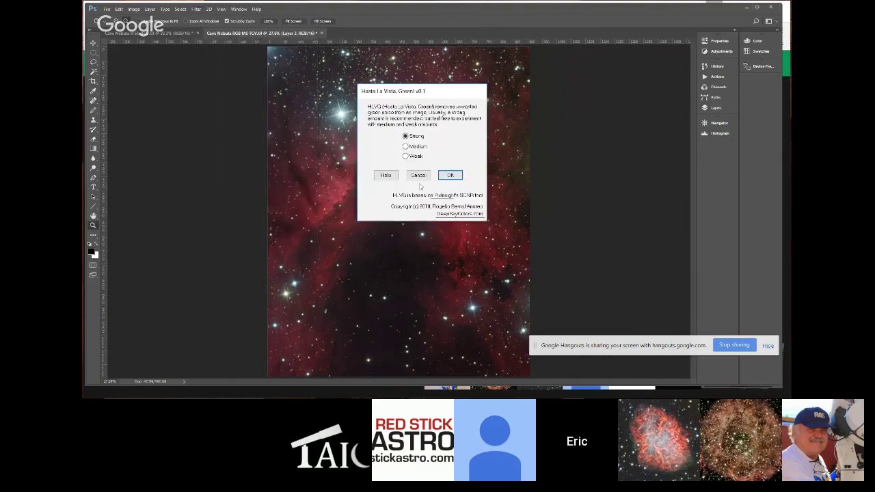
pyautogui.click(449, 175)
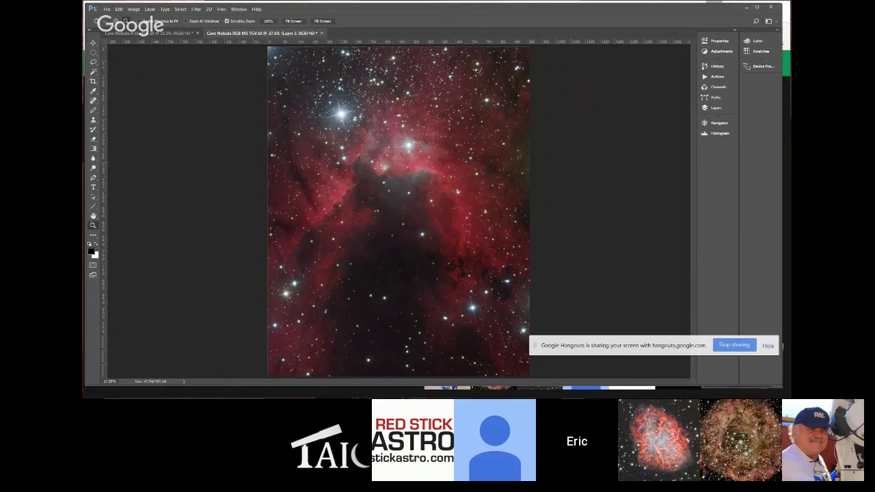
# Step: Switch to Chrome, show the APOD 2017 March 23 page and narrow the window to compare its Cave Nebula picture with the processed image
pyautogui.moveTo(440, 389)
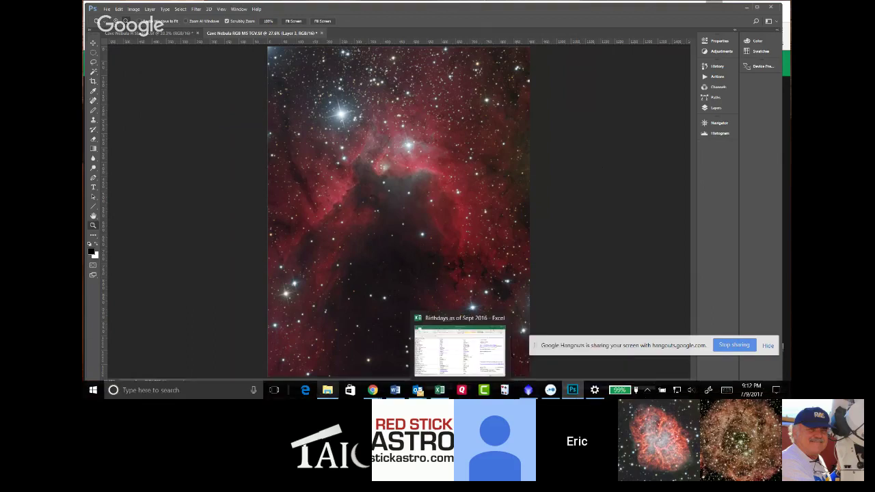
pyautogui.moveTo(372, 391)
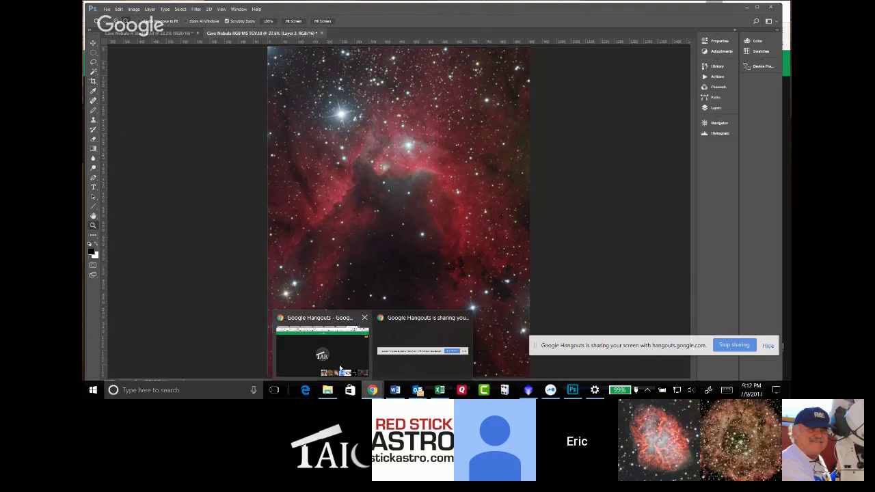
pyautogui.moveTo(342, 340)
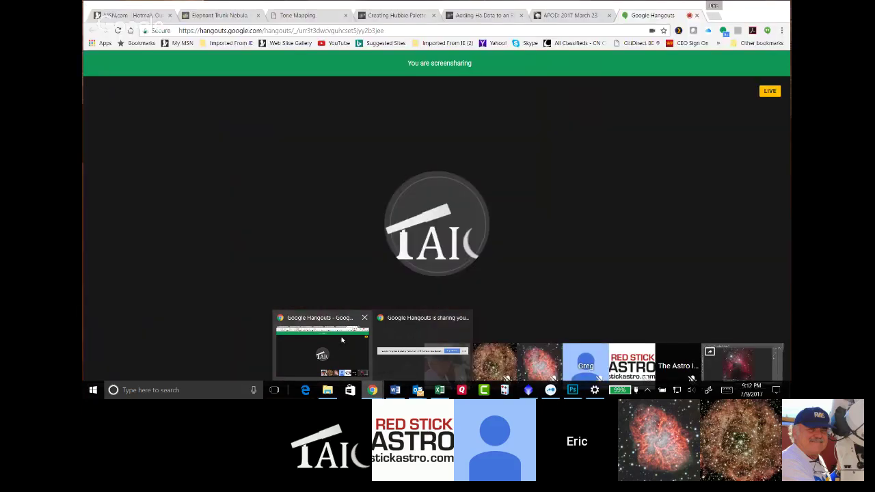
pyautogui.click(342, 340)
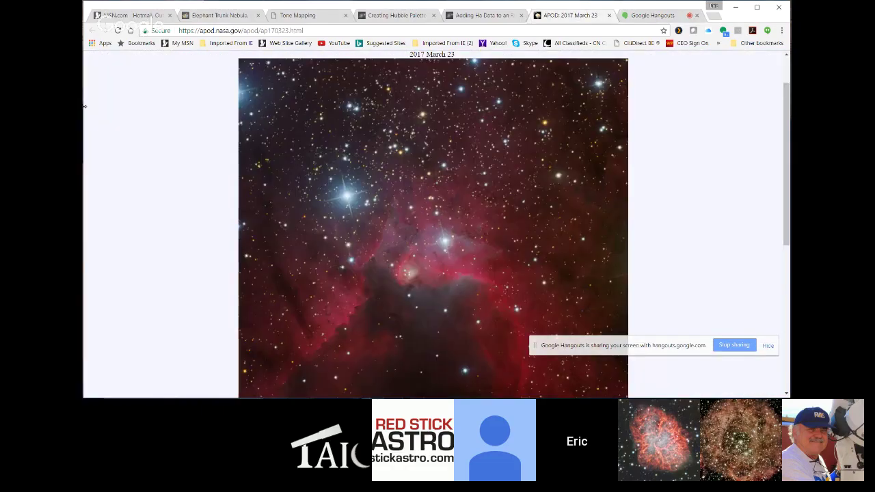
pyautogui.moveTo(84, 106); pyautogui.dragTo(532, 103)
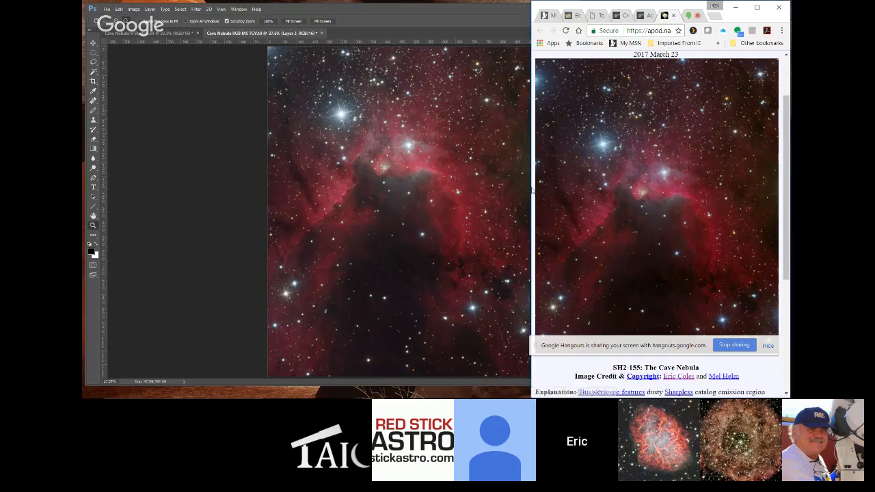
# Step: Widen the browser window with the APOD 2017 March 23 page and set it beside the processed Cave Nebula image for comparison
pyautogui.moveTo(531, 187); pyautogui.dragTo(506, 202)
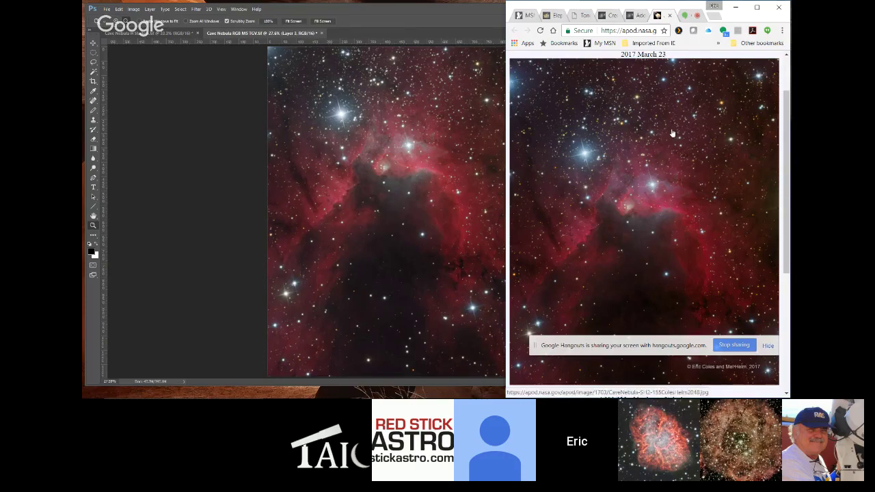
pyautogui.click(214, 128)
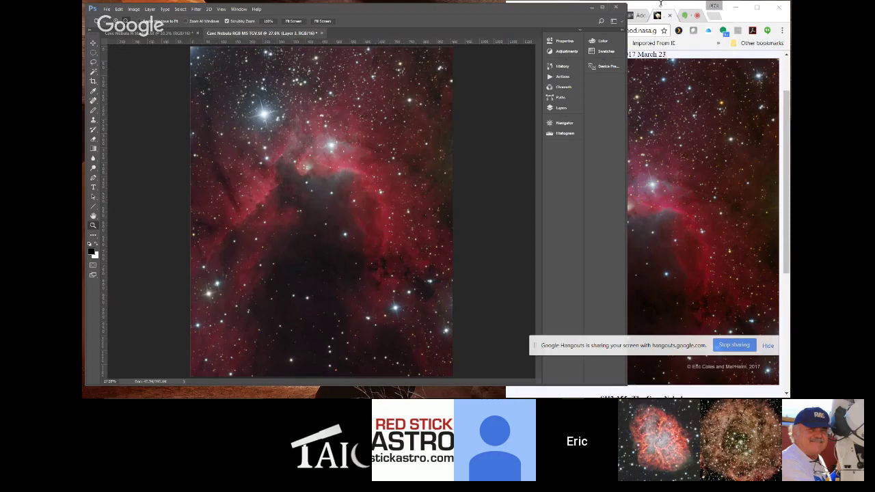
pyautogui.click(660, 7)
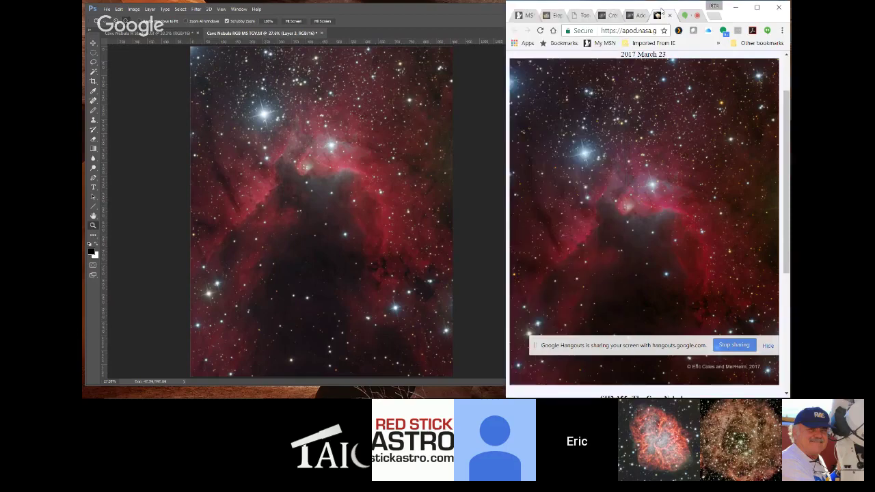
pyautogui.moveTo(660, 9); pyautogui.dragTo(625, 1)
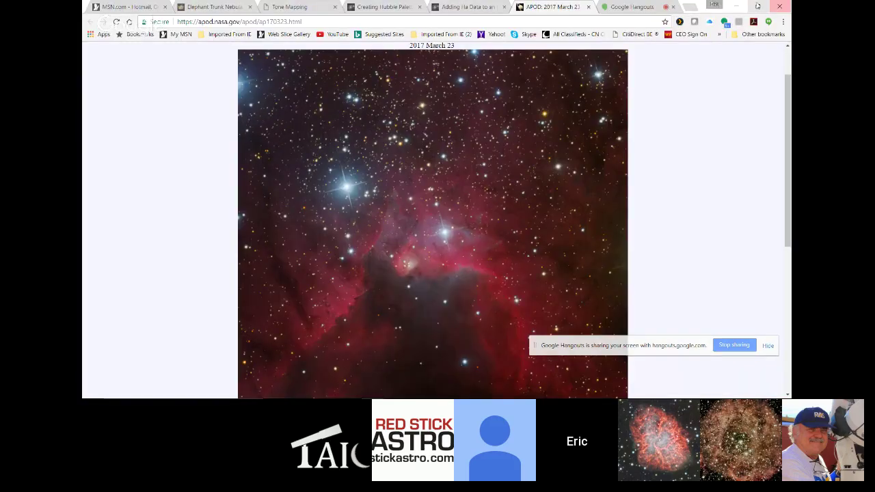
pyautogui.doubleClick(677, 10)
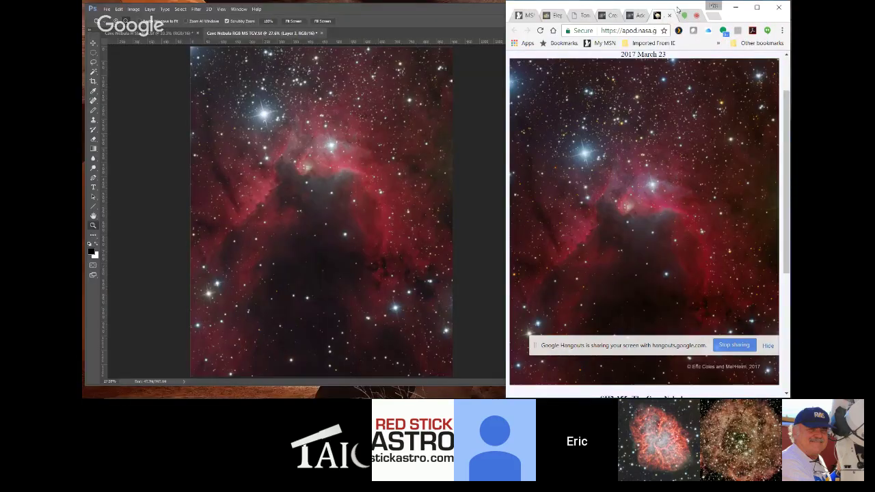
pyautogui.moveTo(677, 9)
pyautogui.mouseDown()
pyautogui.moveTo(653, 14)
pyautogui.moveTo(676, 10)
pyautogui.mouseUp()
# Step: Maximize the Photoshop window and show the Annie's Astro Actions - v7.0 set in the list of actions
pyautogui.click(163, 141)
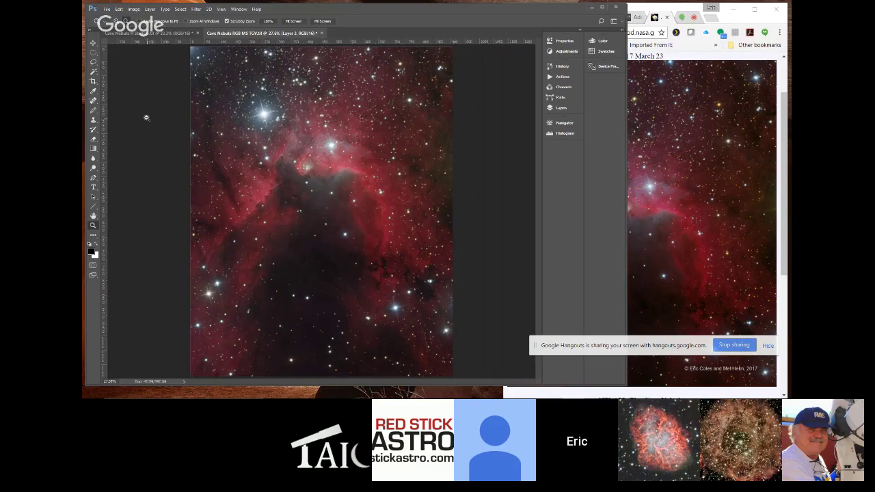
pyautogui.click(603, 9)
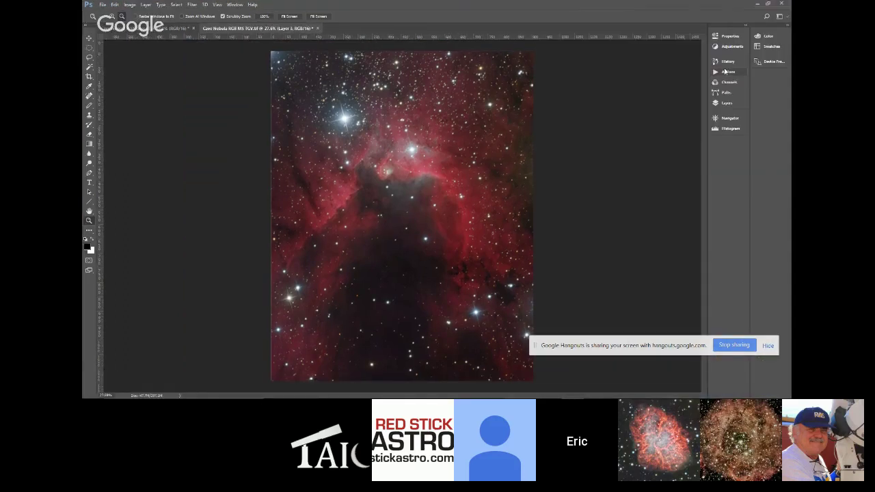
pyautogui.click(721, 72)
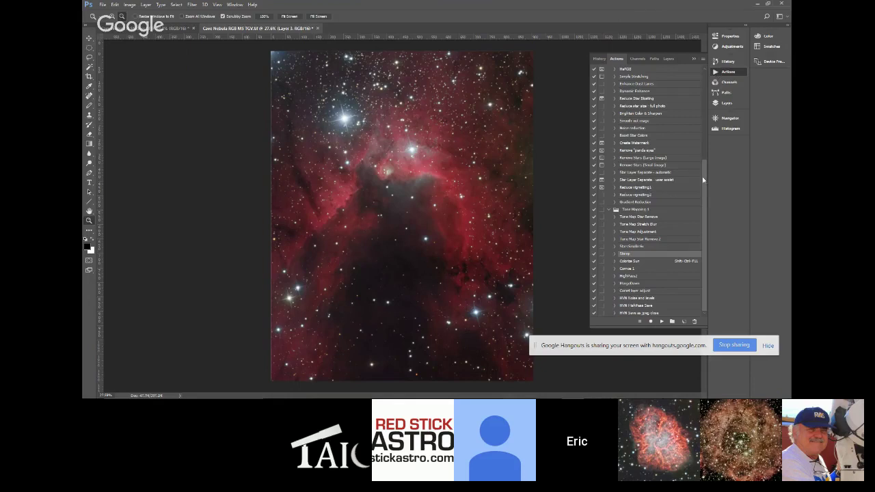
pyautogui.moveTo(703, 180); pyautogui.dragTo(707, 134)
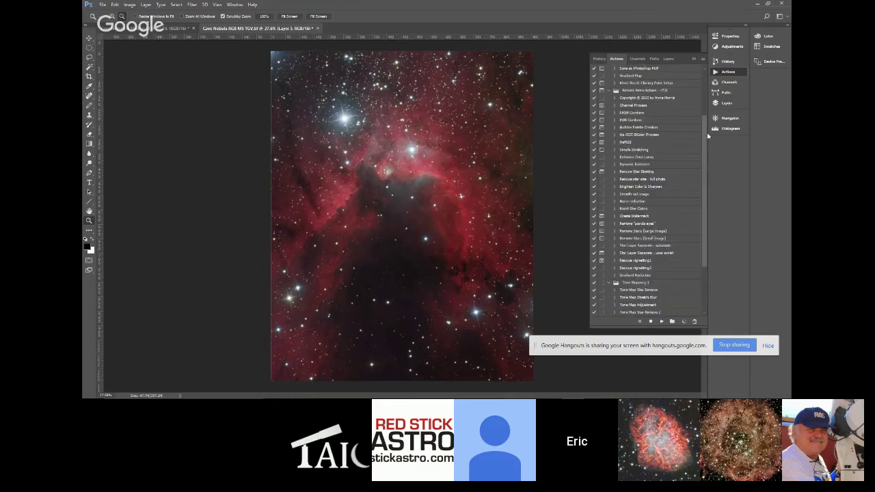
pyautogui.click(633, 91)
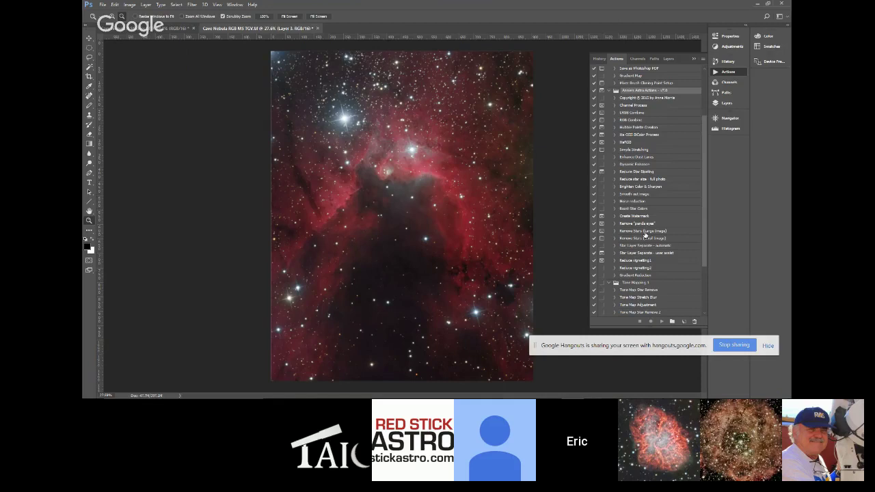
# Step: Show the installed third-party filters, including the Imagenomic plug-ins, without applying any
pyautogui.click(193, 5)
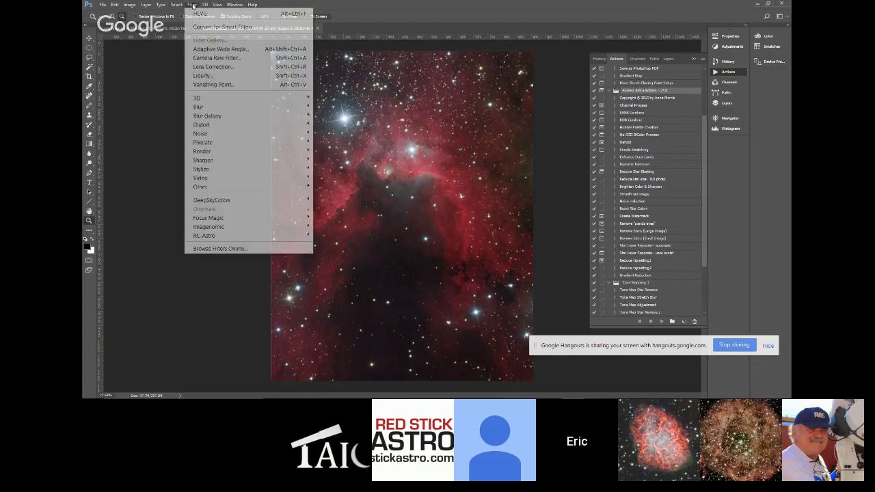
pyautogui.moveTo(200, 199)
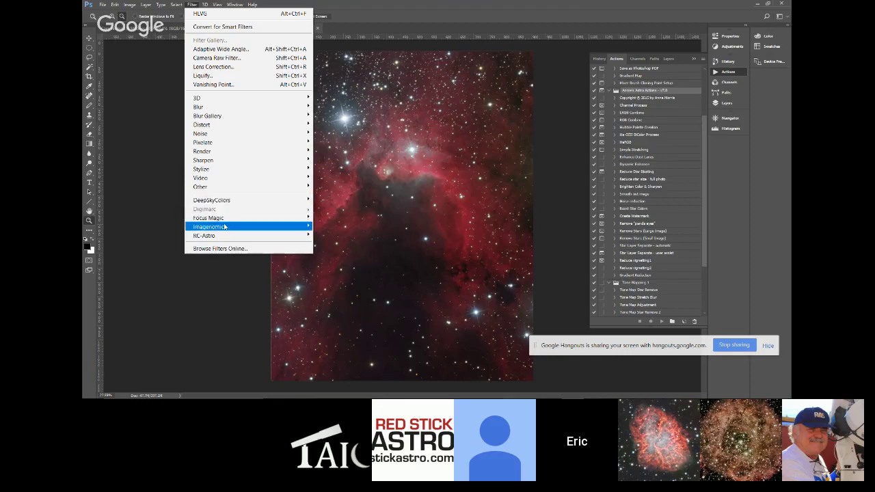
pyautogui.moveTo(225, 228)
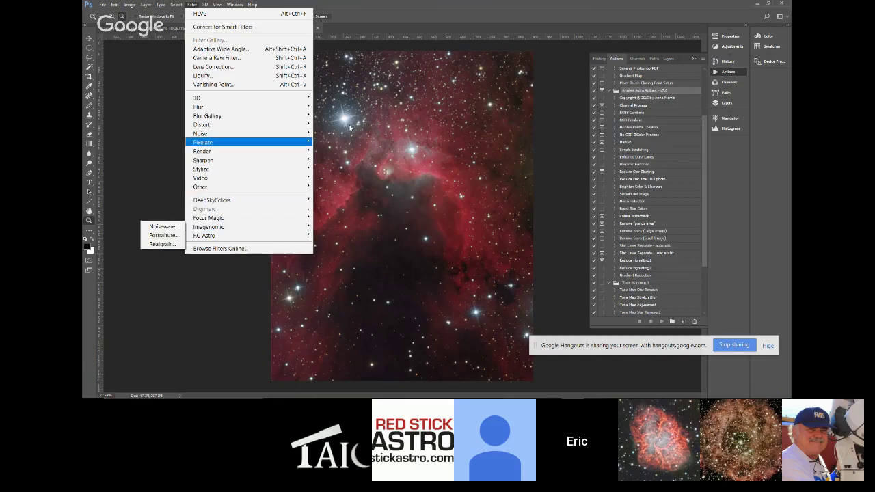
pyautogui.click(568, 86)
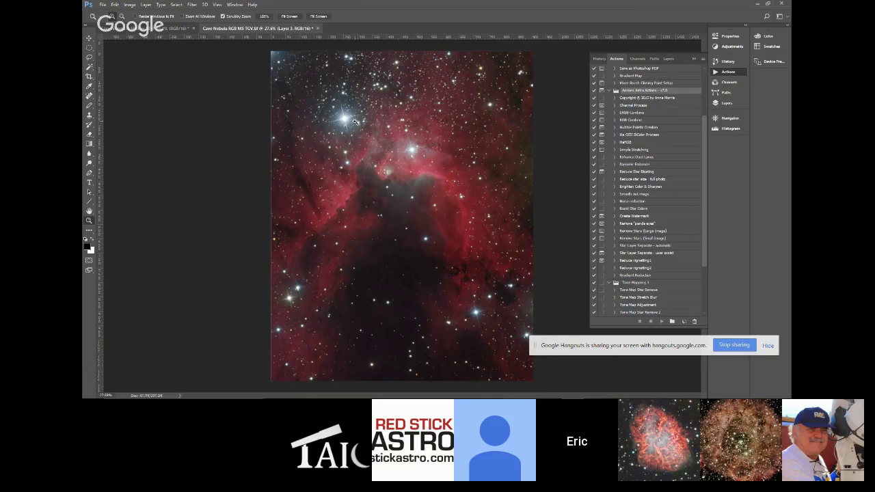
# Step: Inspect the bright blue star and its surroundings up close, and fit the whole image on screen again
pyautogui.moveTo(355, 121); pyautogui.dragTo(408, 173)
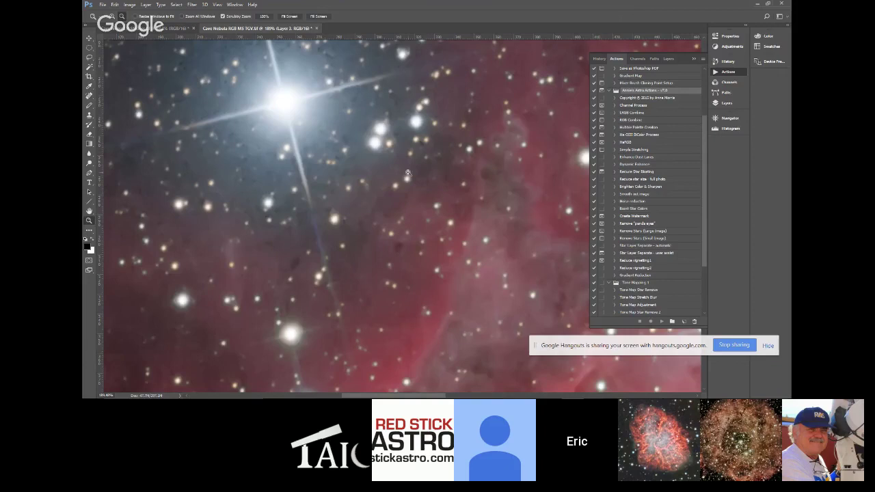
pyautogui.click(290, 16)
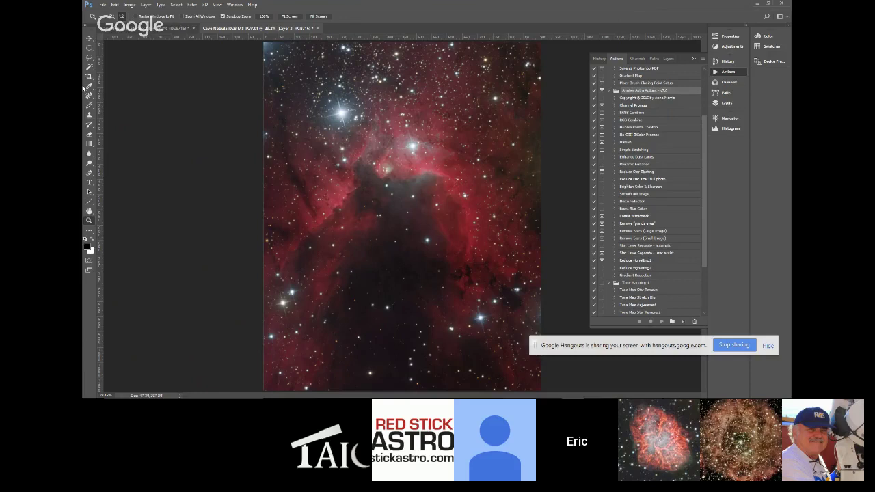
# Step: Collapse the list of actions and minimize the Photoshop and Chrome windows to reveal the desktop
pyautogui.moveTo(752, 396)
pyautogui.click(757, 6)
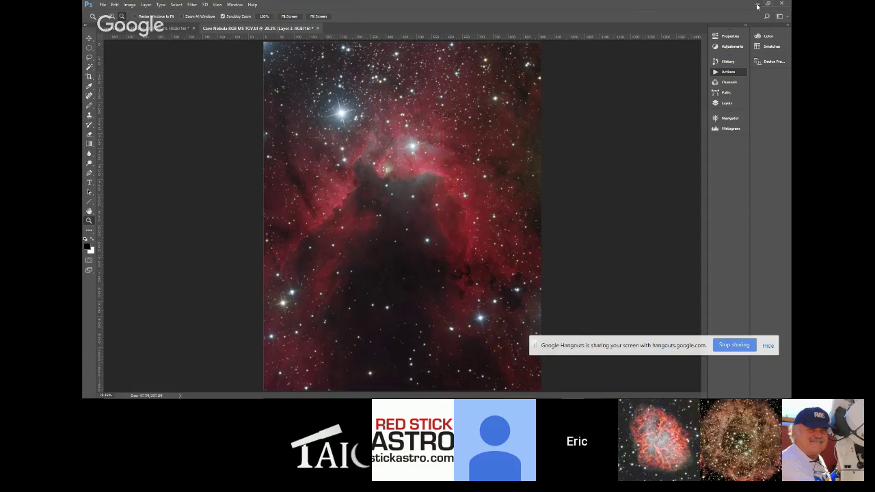
pyautogui.click(756, 7)
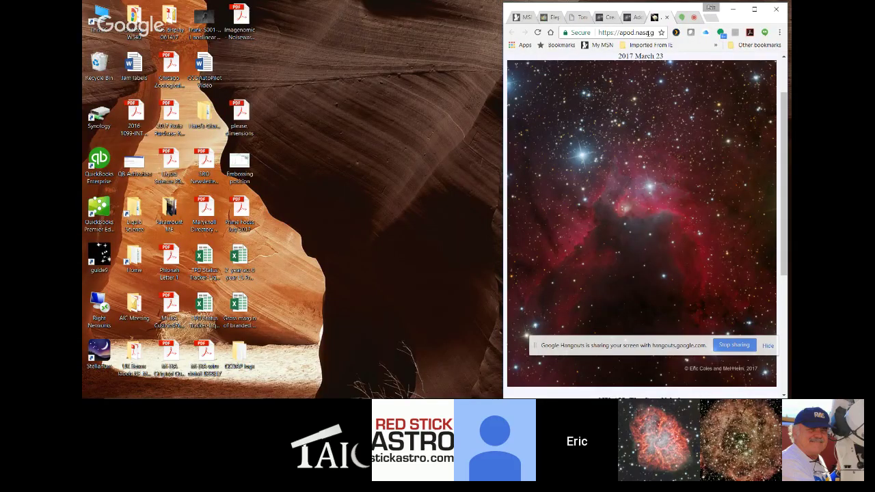
pyautogui.click(733, 9)
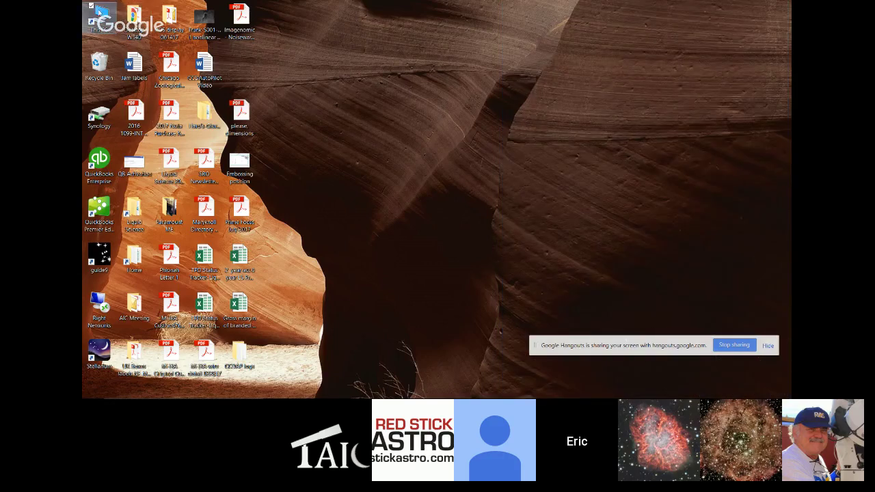
# Step: Open the Synology 102 (Z:) network drive from This PC
pyautogui.doubleClick(100, 12)
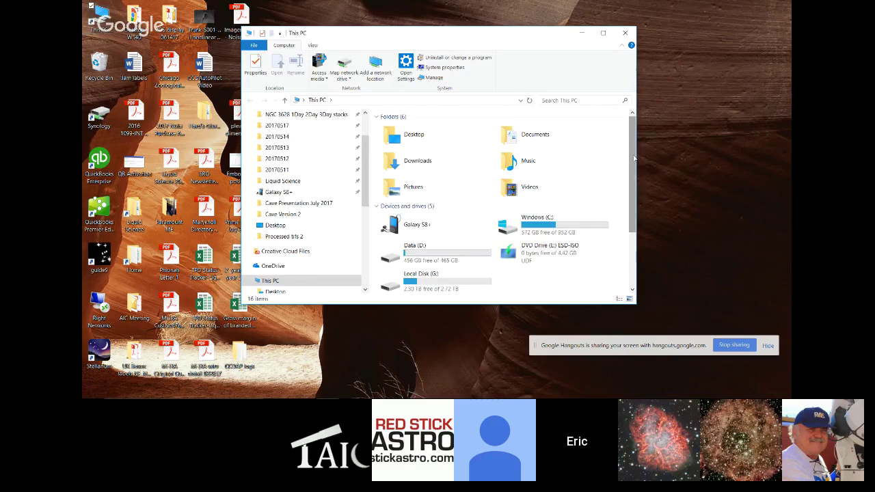
pyautogui.moveTo(635, 158); pyautogui.dragTo(294, 235)
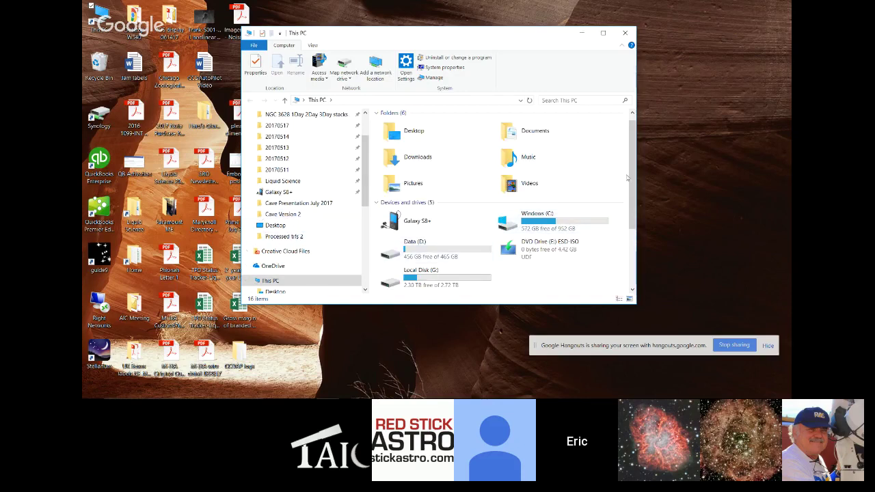
pyautogui.moveTo(629, 179); pyautogui.dragTo(633, 236)
pyautogui.doubleClick(414, 280)
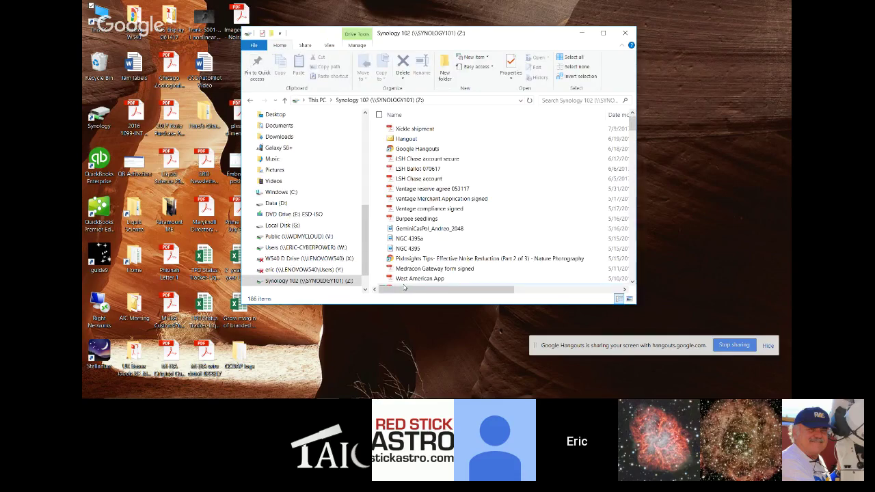
# Step: Open the Cave Presentation July 2017 folder and look through its Cave Nebula files
pyautogui.scroll(-12, 503, 215)
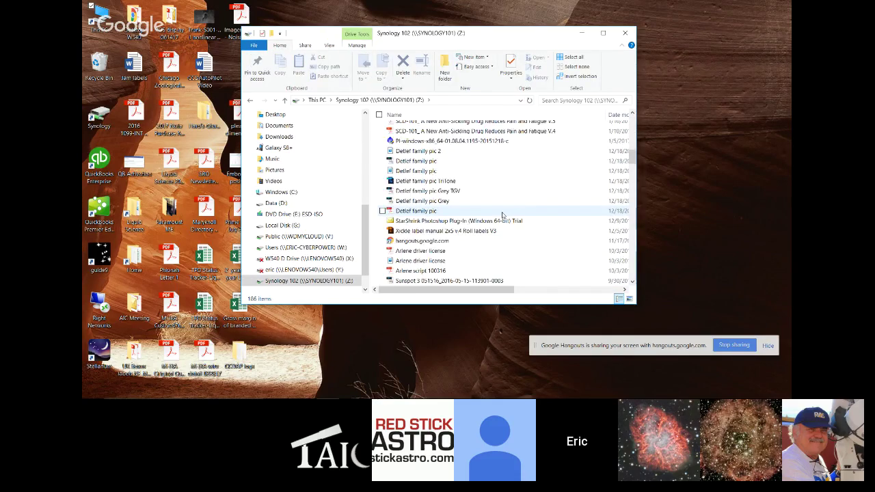
pyautogui.scroll(-5, 494, 222)
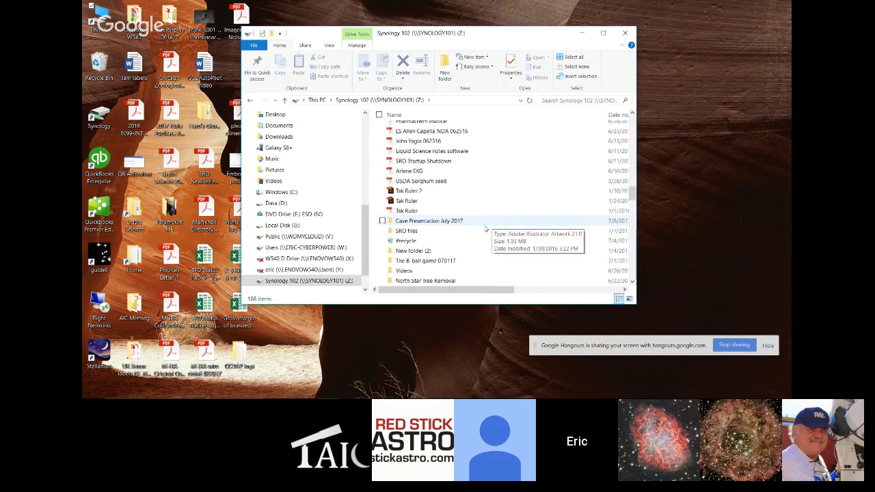
pyautogui.doubleClick(488, 226)
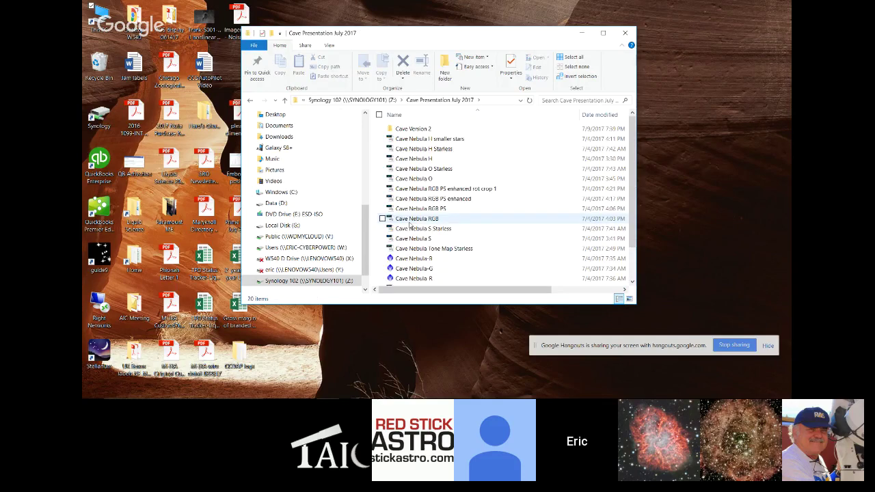
pyautogui.scroll(-1, 508, 208)
pyautogui.scroll(-1, 507, 208)
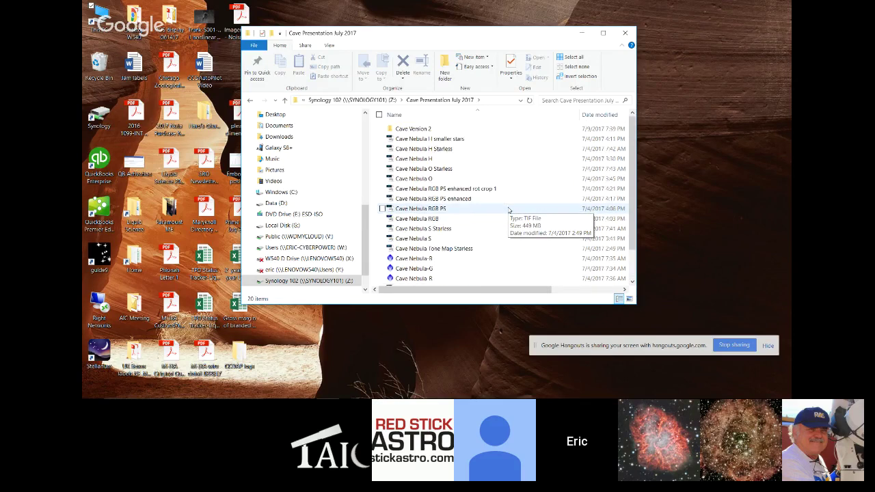
pyautogui.scroll(2, 508, 209)
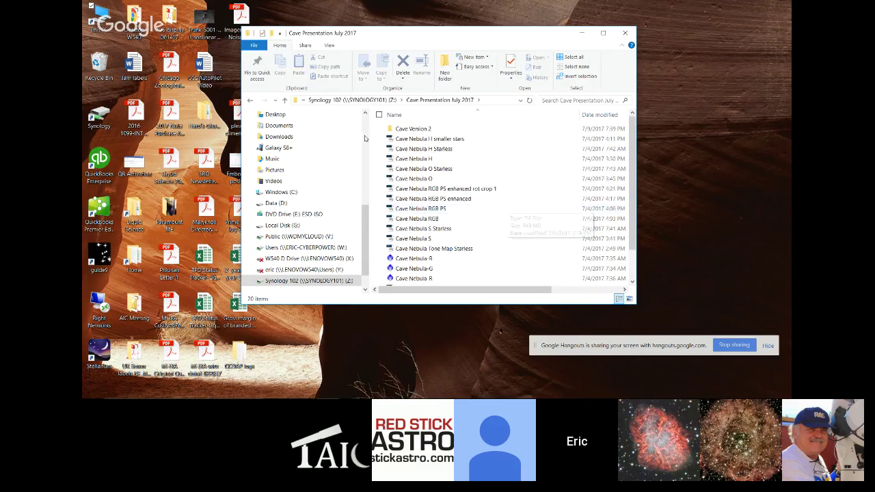
# Step: Return to the Synology 102 drive and open its SRO files folder
pyautogui.click(357, 100)
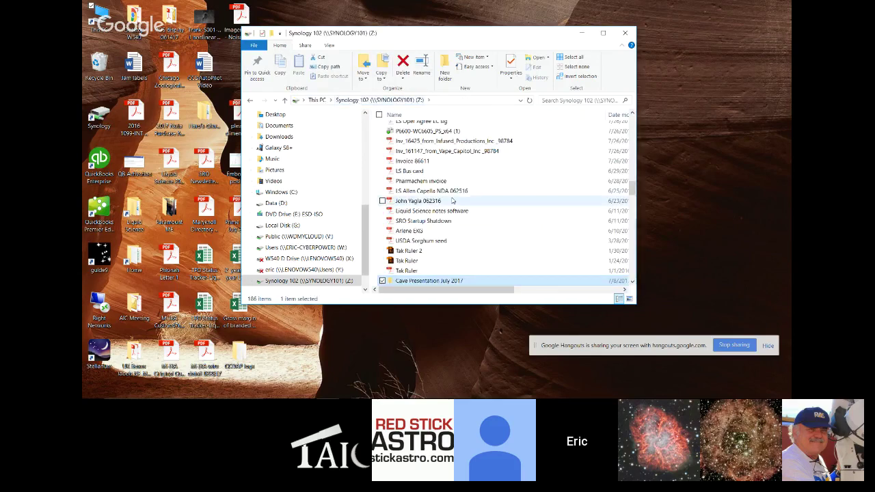
pyautogui.scroll(-2, 451, 200)
pyautogui.click(424, 232)
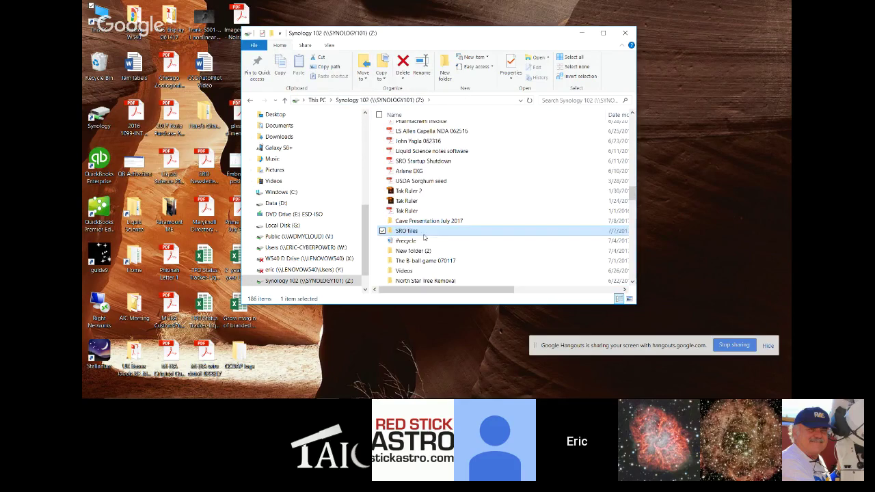
pyautogui.doubleClick(424, 233)
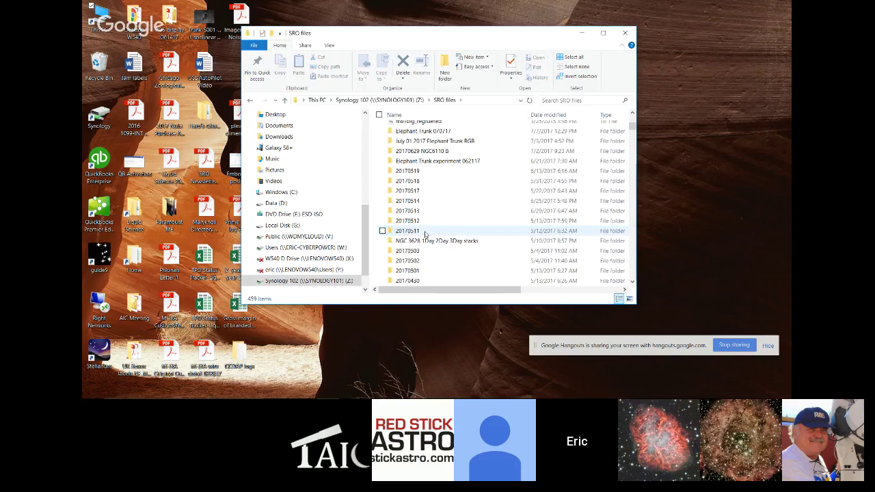
# Step: Open the Elephant Trunk 070717 folder to check which files it holds
pyautogui.scroll(1, 424, 235)
pyautogui.click(410, 155)
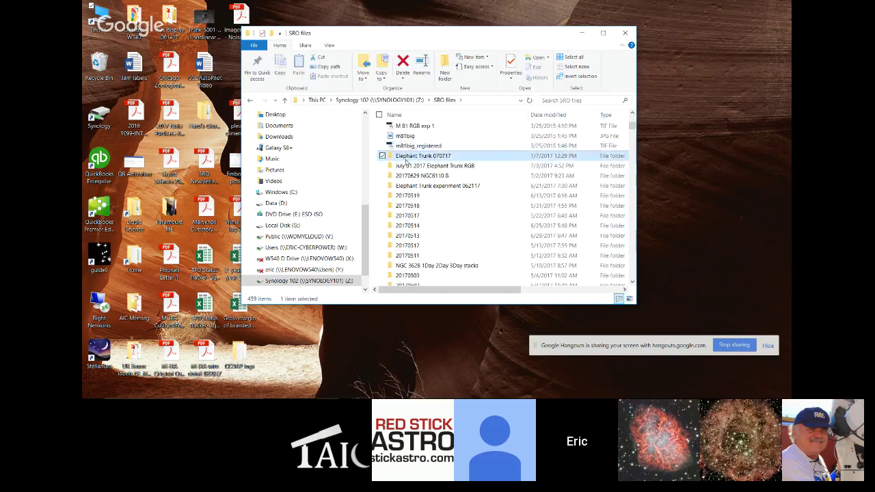
pyautogui.doubleClick(410, 155)
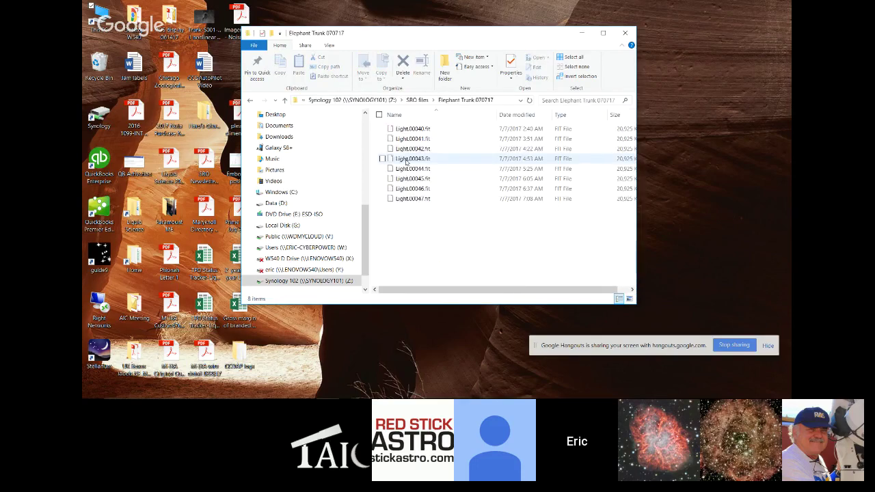
# Step: Go back to SRO files and open the July 01 2017 Elephant Trunk RGB folder
pyautogui.click(250, 100)
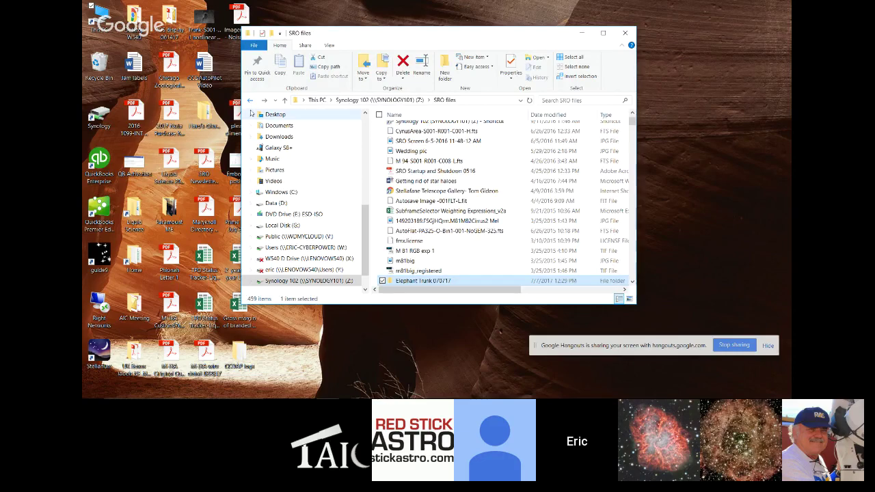
pyautogui.scroll(-2, 445, 225)
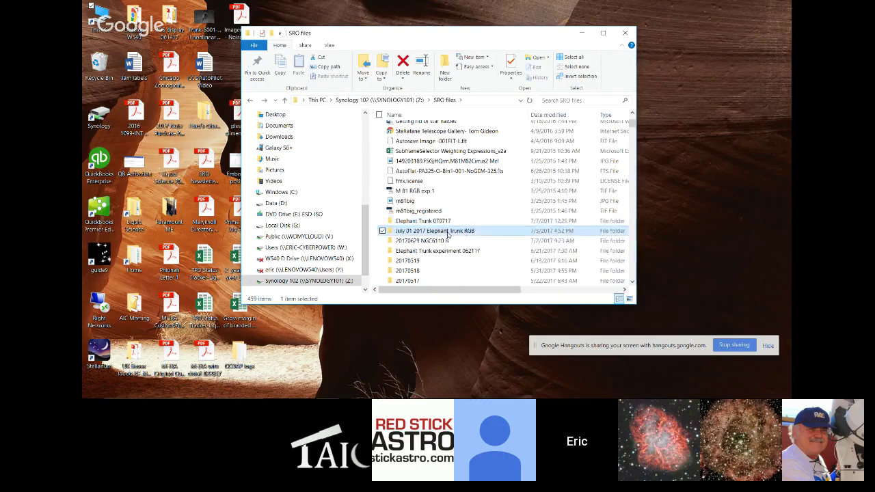
pyautogui.doubleClick(447, 230)
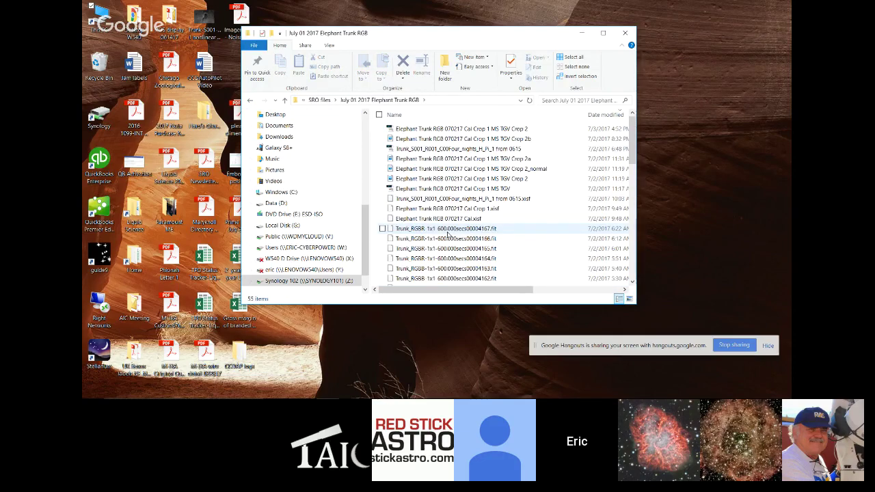
# Step: Open Elephant Trunk RGB 070217 Cal Crop 1 MS TGV Crop 2b in Photos and maximize the viewer
pyautogui.click(416, 140)
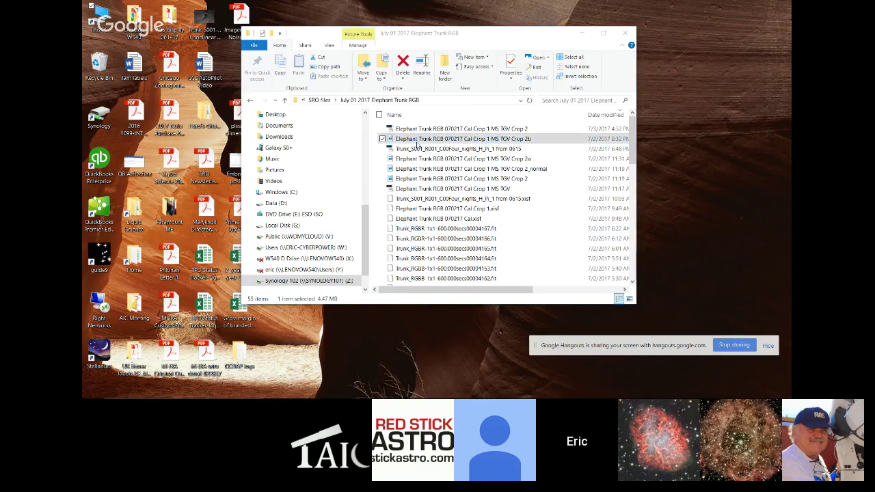
pyautogui.doubleClick(416, 140)
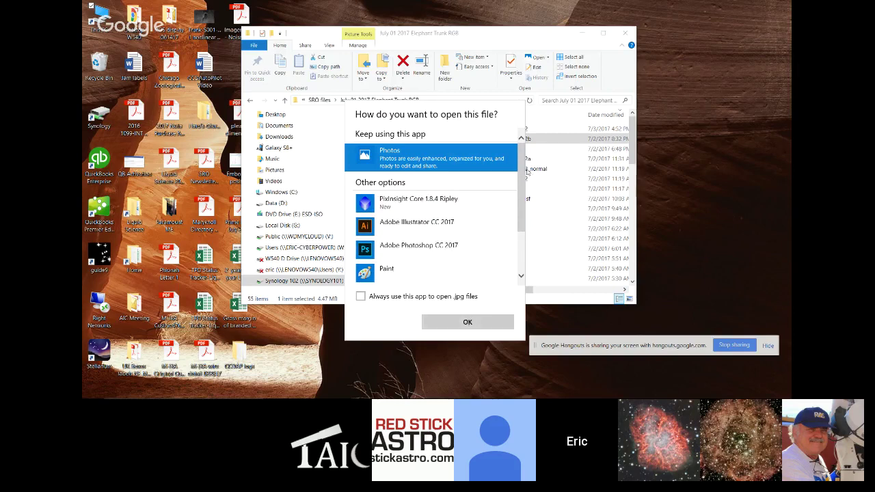
pyautogui.click(449, 325)
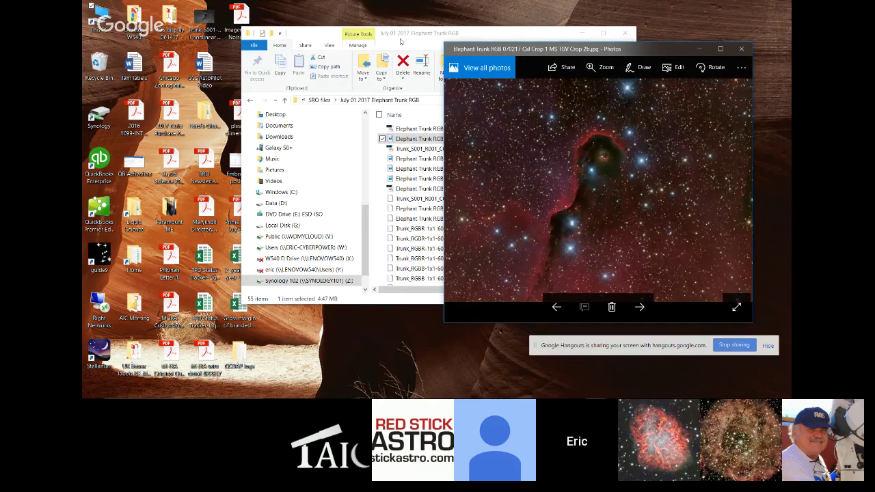
pyautogui.click(720, 49)
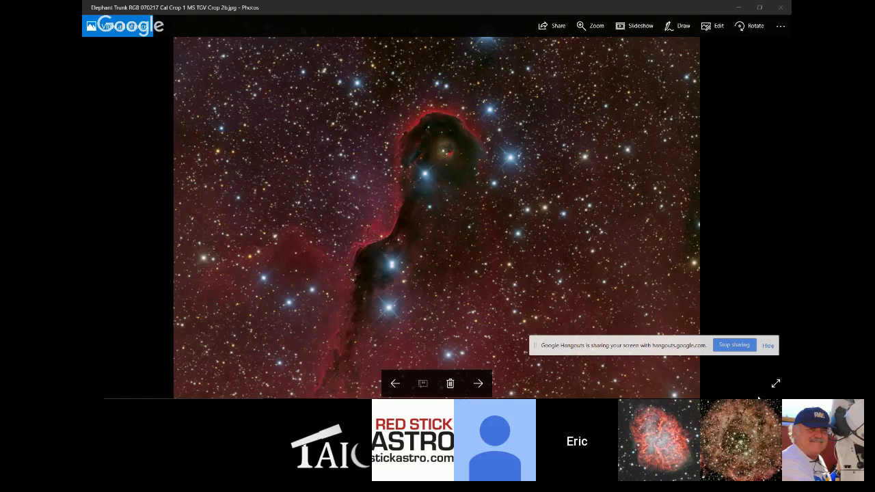
# Step: Zoom in on the Elephant Trunk image to examine the dark trunk and the stars beside it up close
pyautogui.moveTo(777, 386)
pyautogui.press('Right')
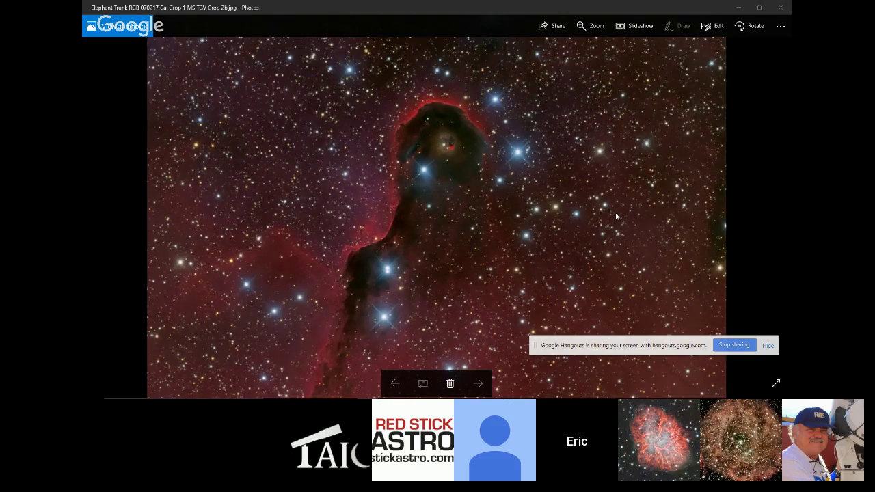
pyautogui.scroll(5, 616, 217)
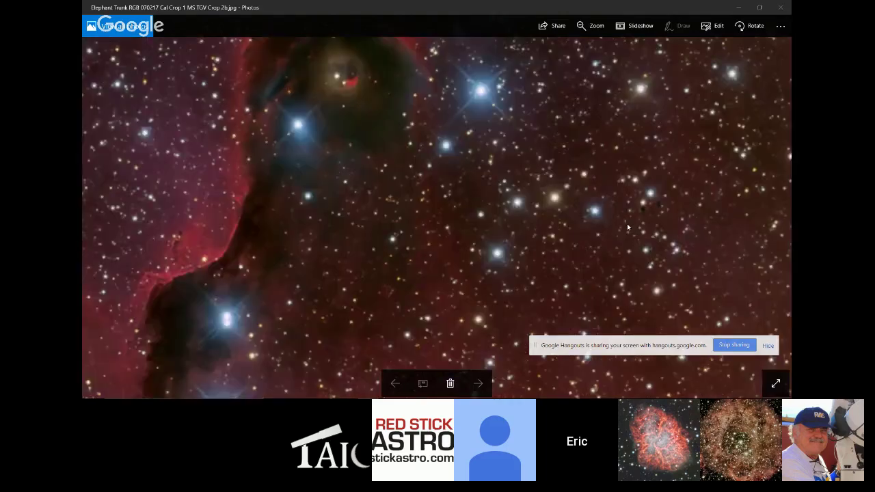